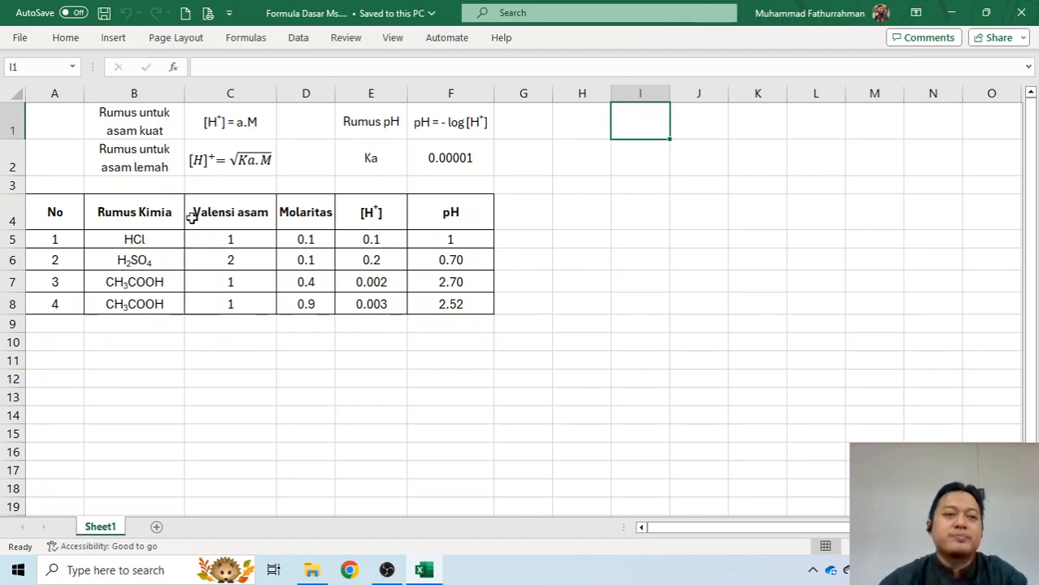
# - Enter the label "Rumus untuk asam kuat" in cell B10, below the acid table
pyautogui.click(152, 341)
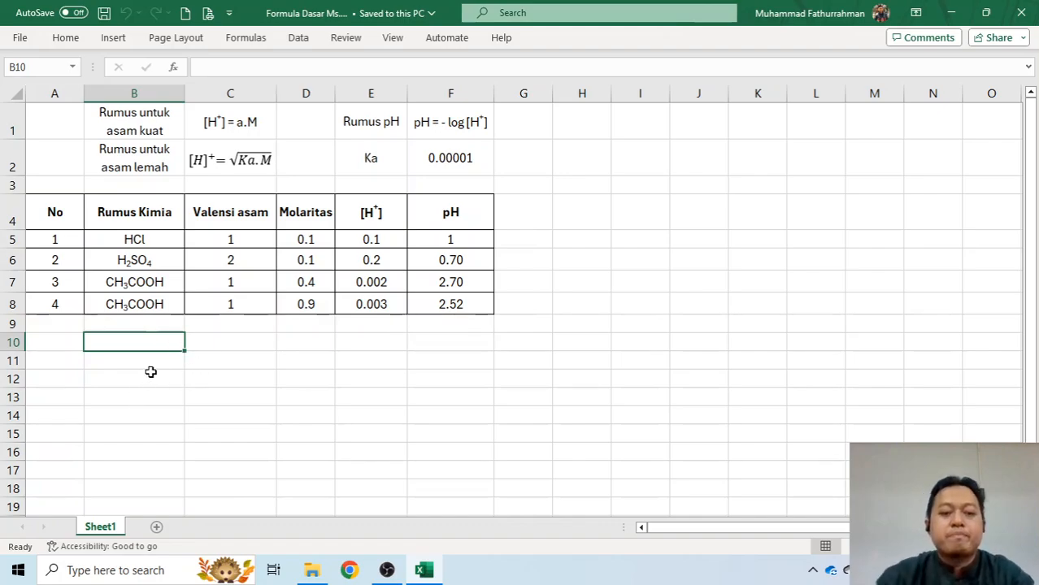
pyautogui.write('Ru')
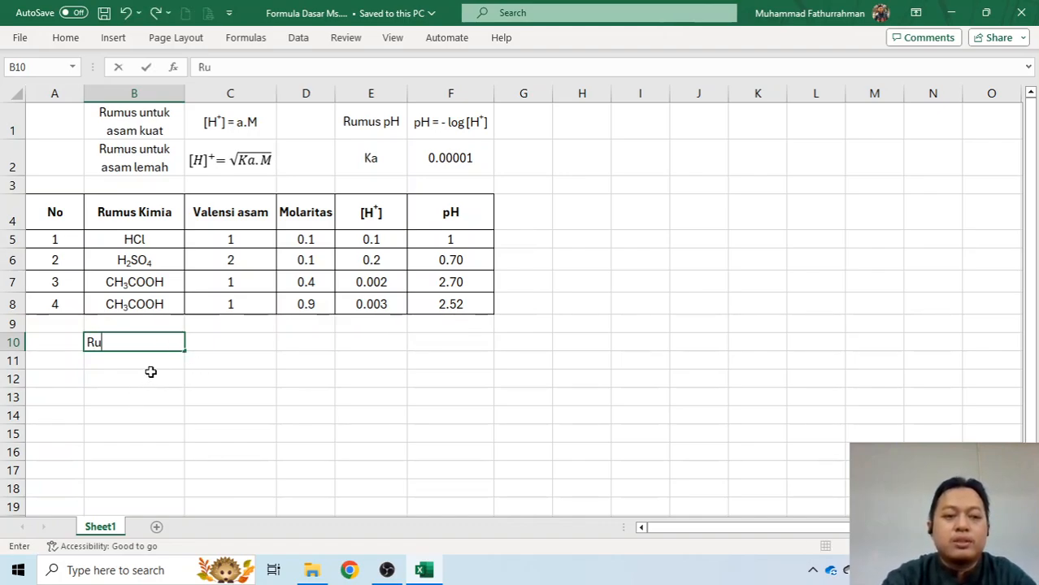
pyautogui.write('mus unt')
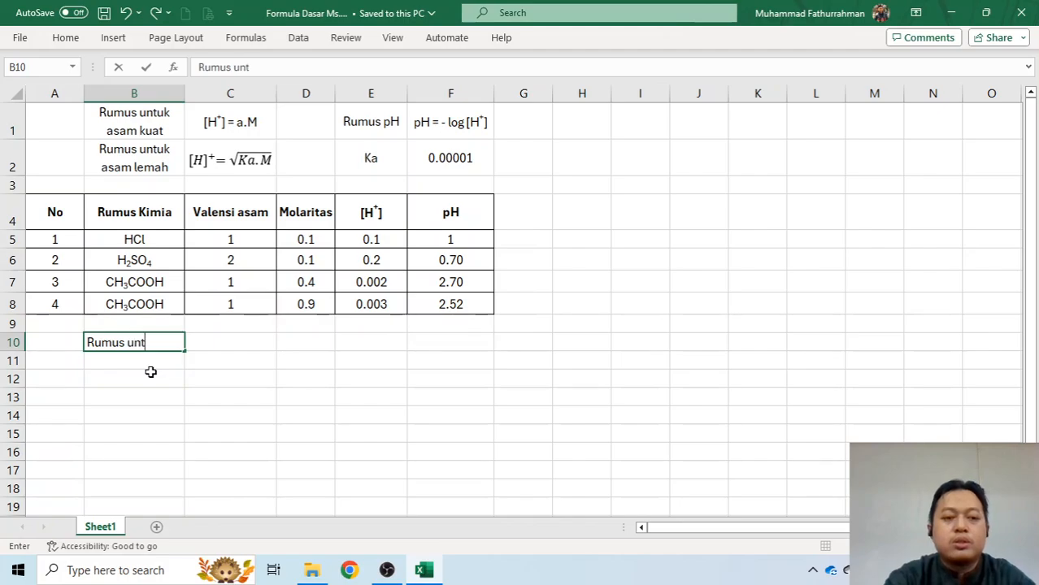
pyautogui.write('uk asam k')
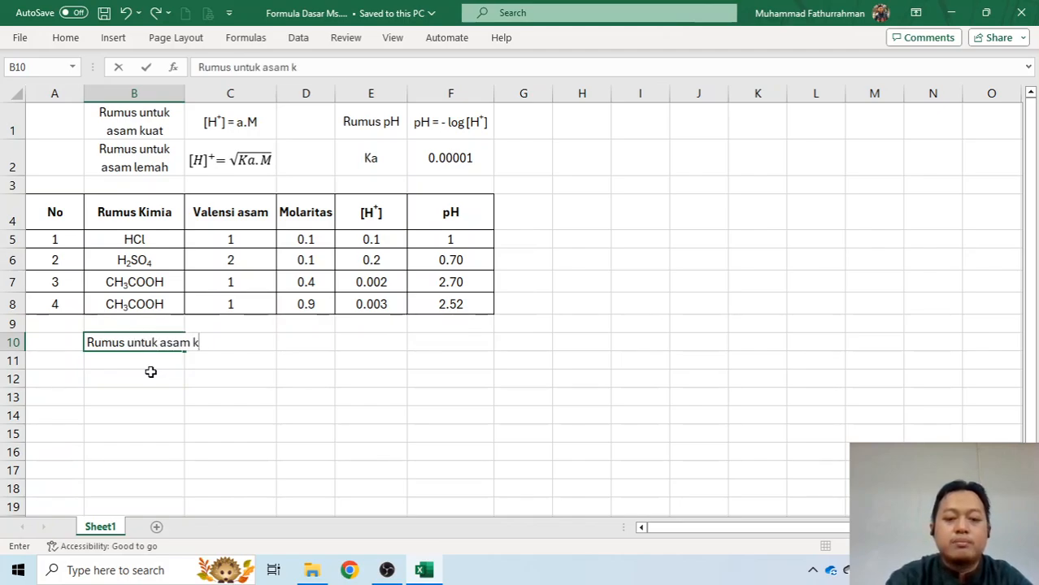
pyautogui.write('uat')
pyautogui.press('Return')
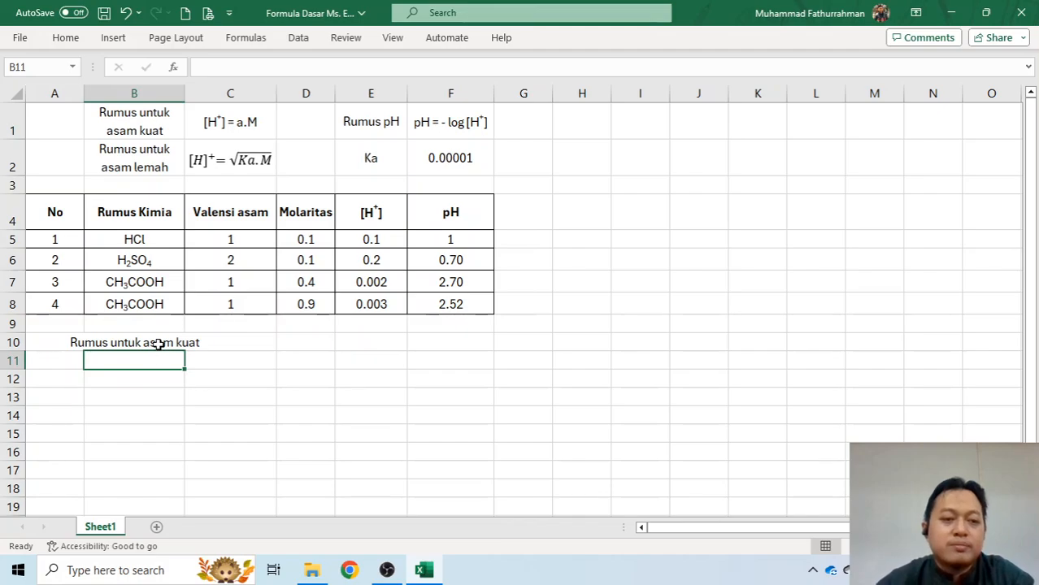
# - Wrap the text in cell B10 so the label fits within its column
pyautogui.click(159, 344)
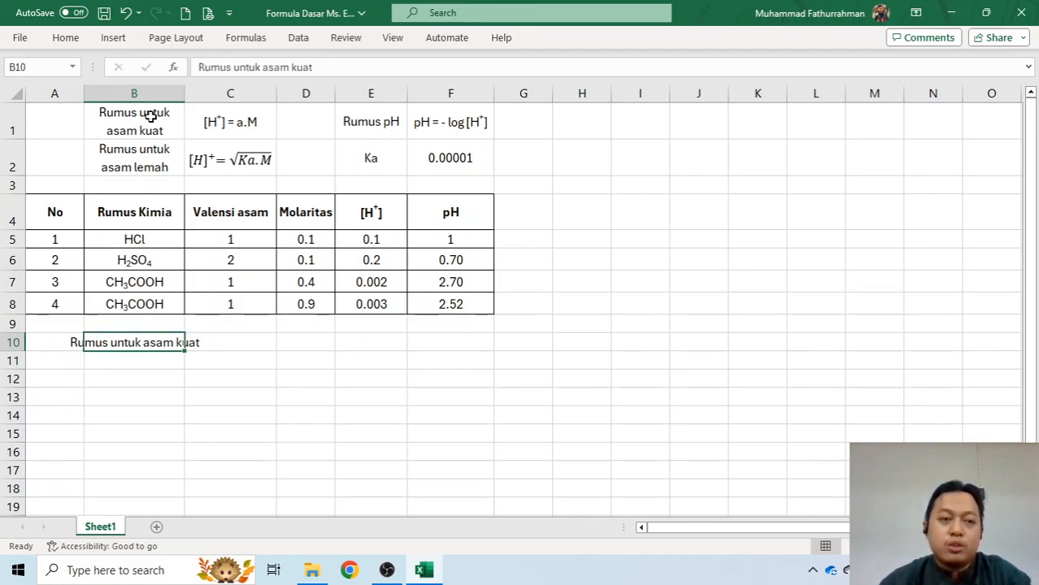
pyautogui.click(66, 38)
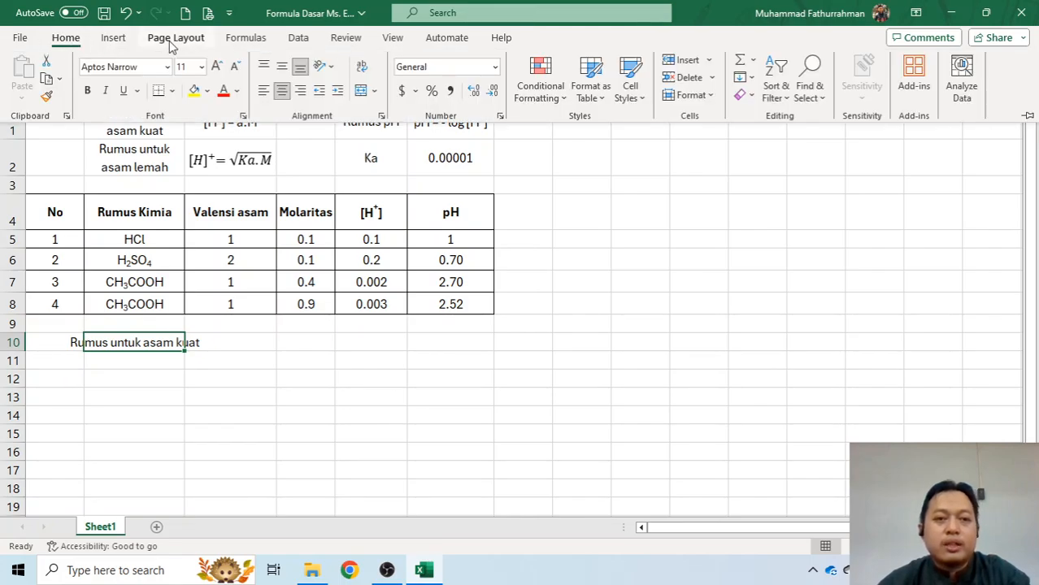
pyautogui.click(363, 70)
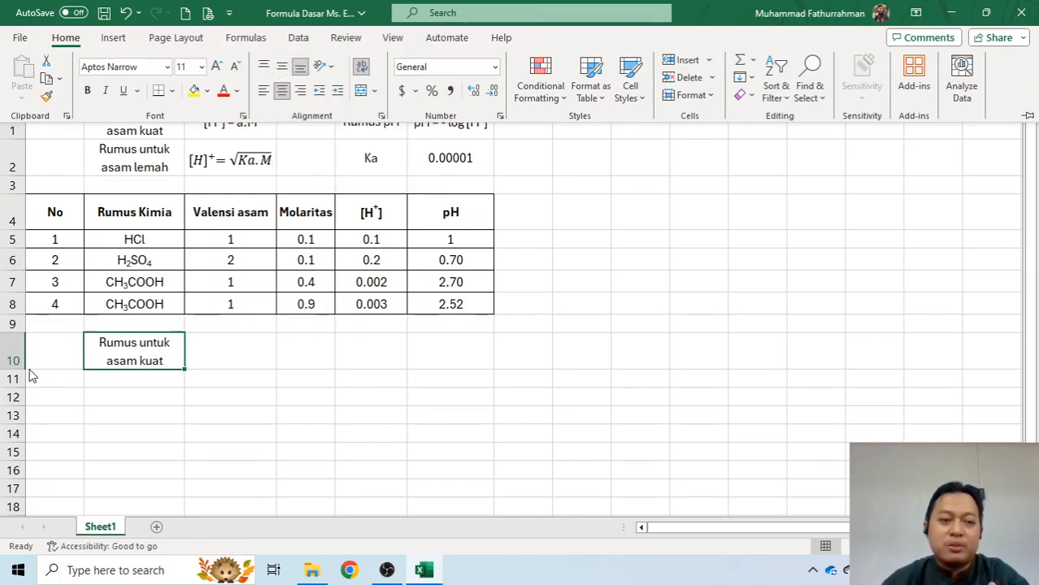
pyautogui.click(134, 373)
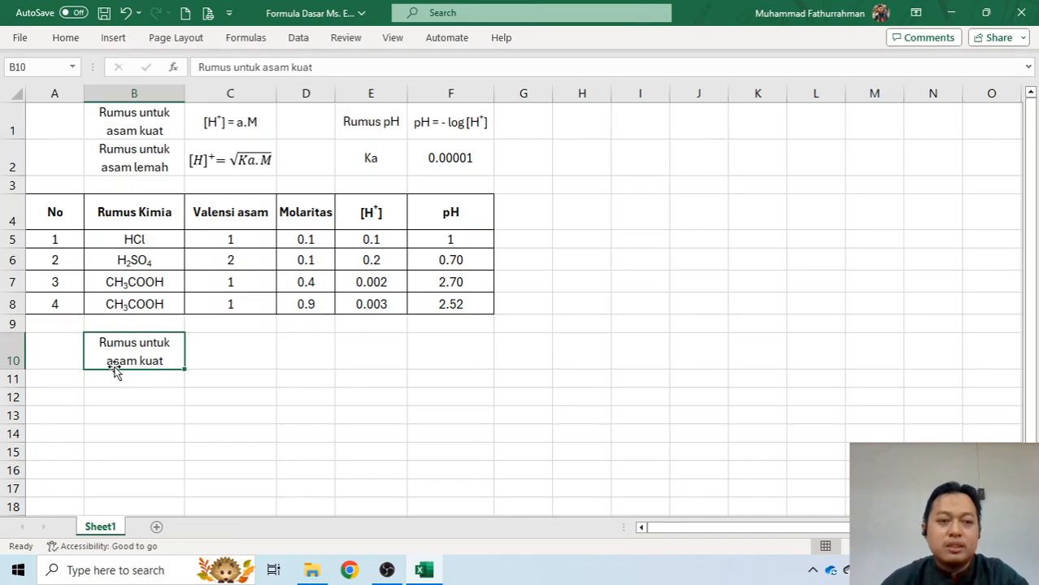
# - Middle-align the label in B10 vertically and adjust row 10's height to fit closely around its two lines
pyautogui.moveTo(17, 370); pyautogui.dragTo(17, 404)
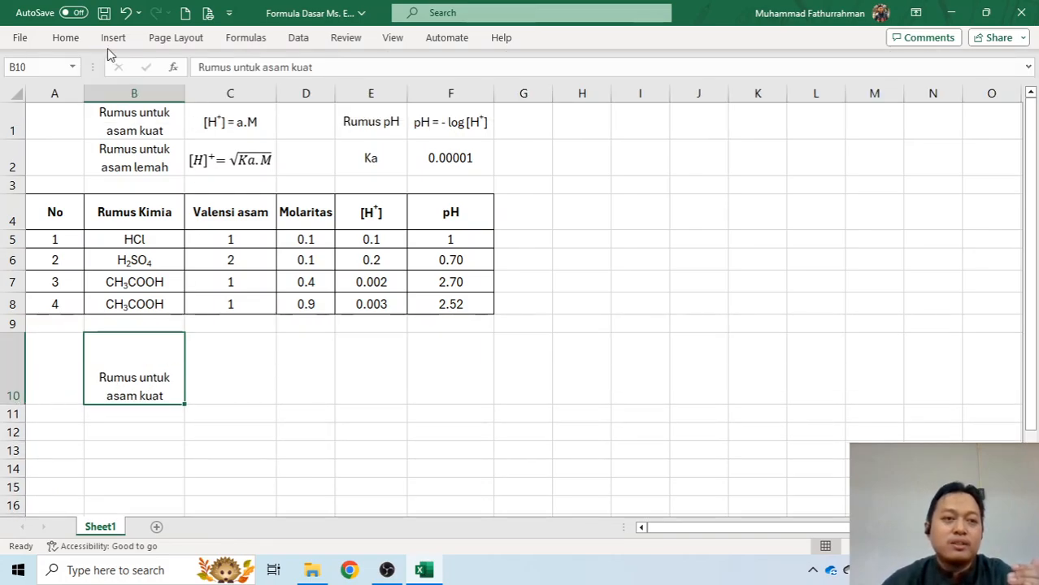
pyautogui.click(82, 41)
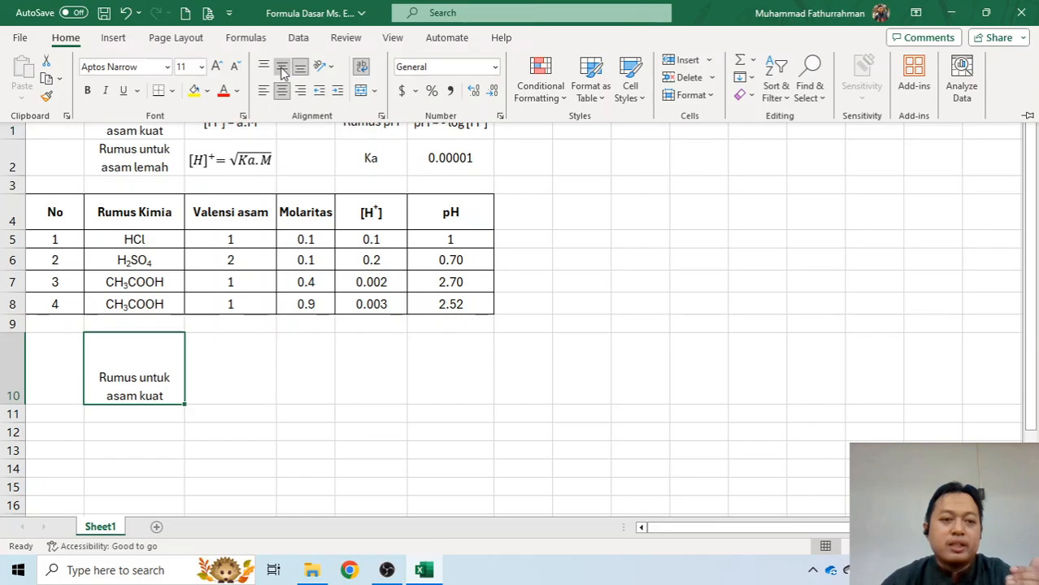
pyautogui.click(281, 66)
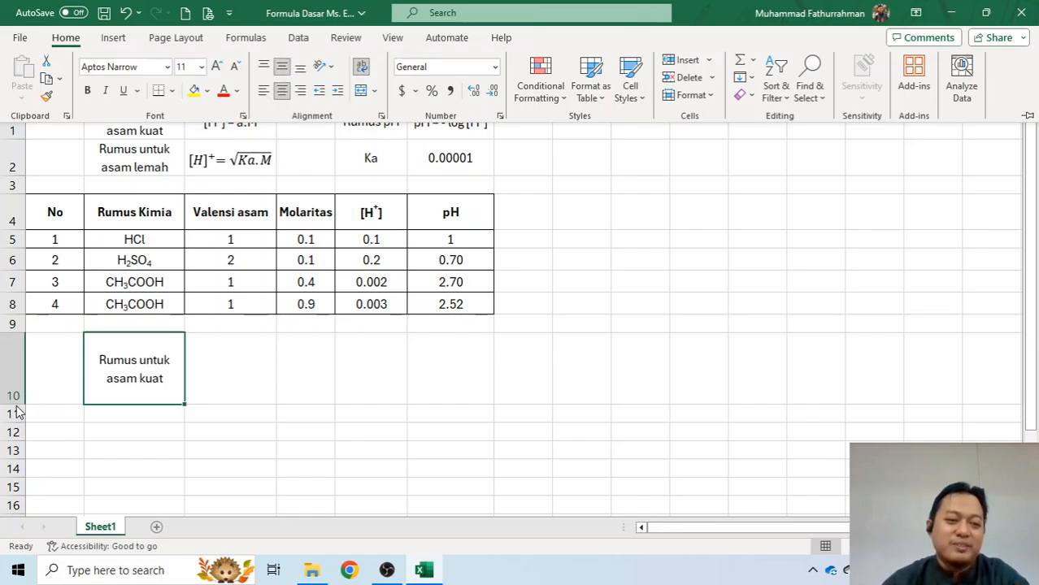
pyautogui.click(124, 421)
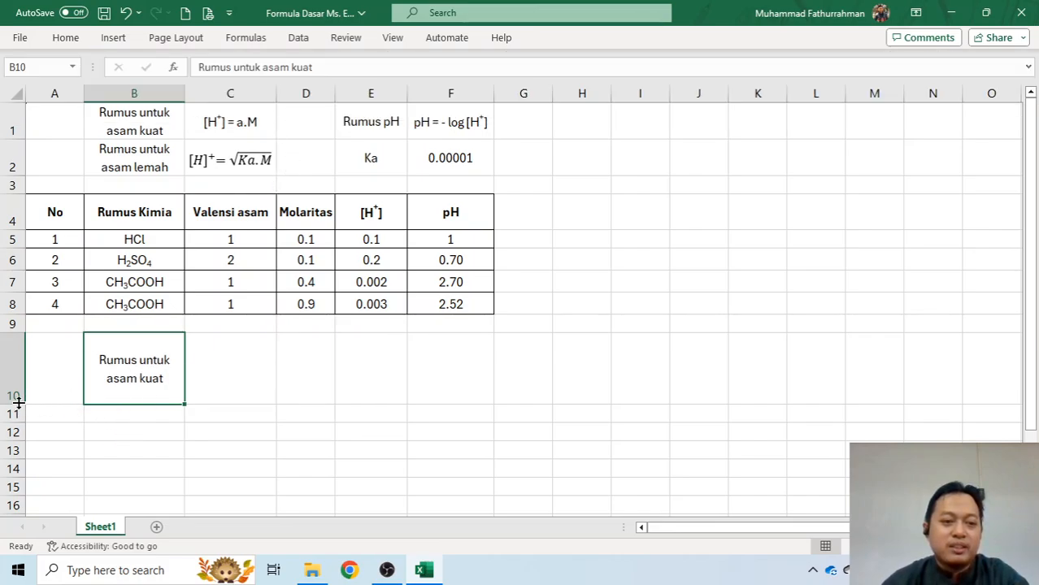
pyautogui.moveTo(19, 404); pyautogui.dragTo(21, 368)
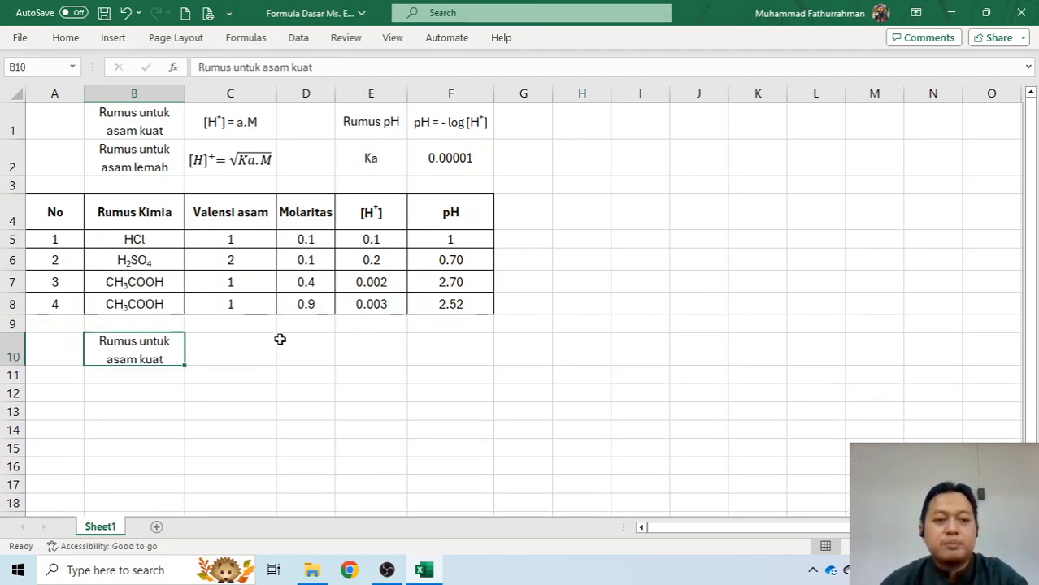
# - Enter the strong-acid formula "[H+] = a . M" as text in cell C10, beside its label
pyautogui.click(232, 360)
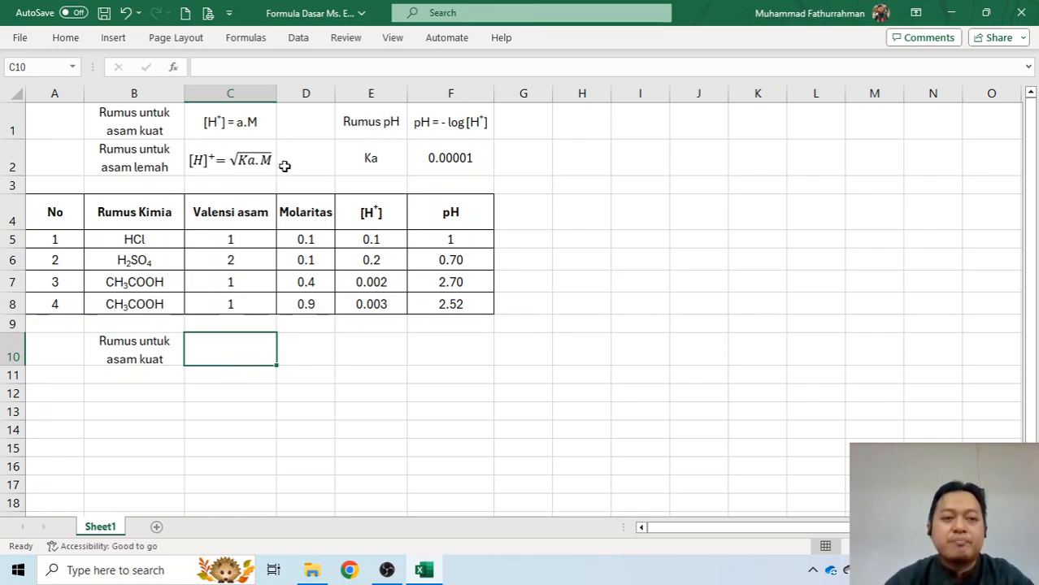
pyautogui.write('[')
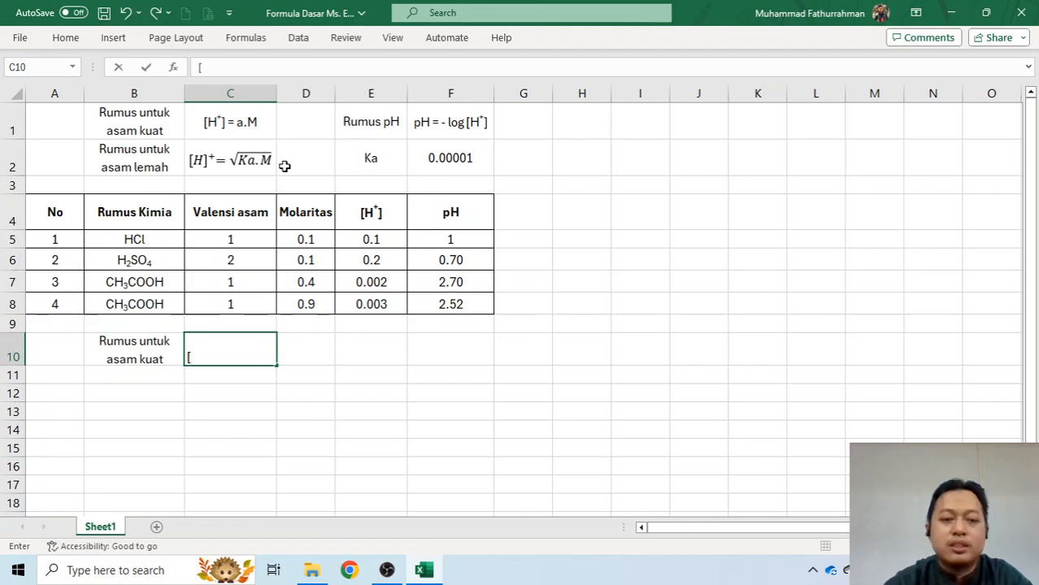
pyautogui.write('H+')
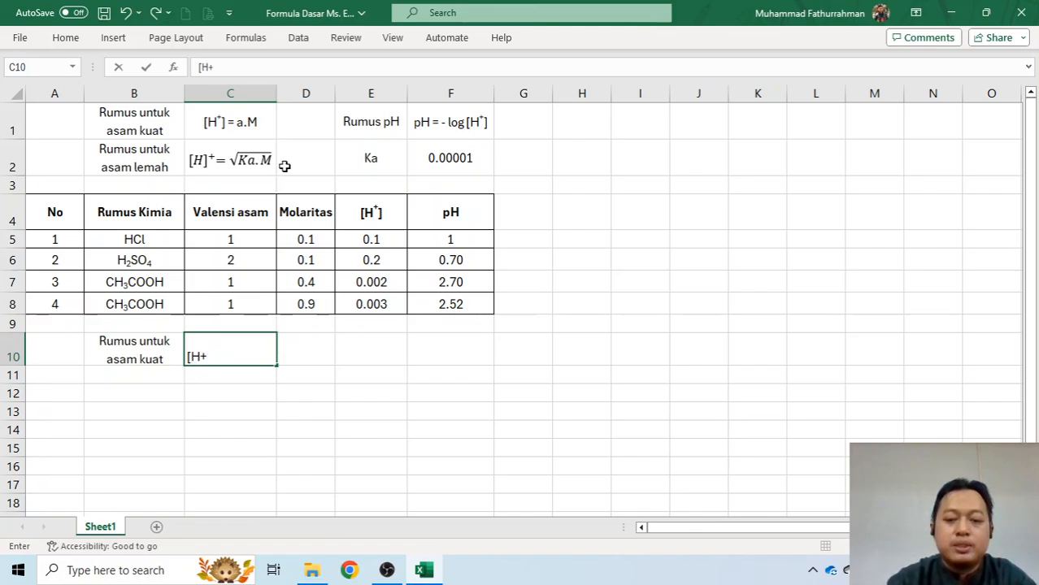
pyautogui.write(']')
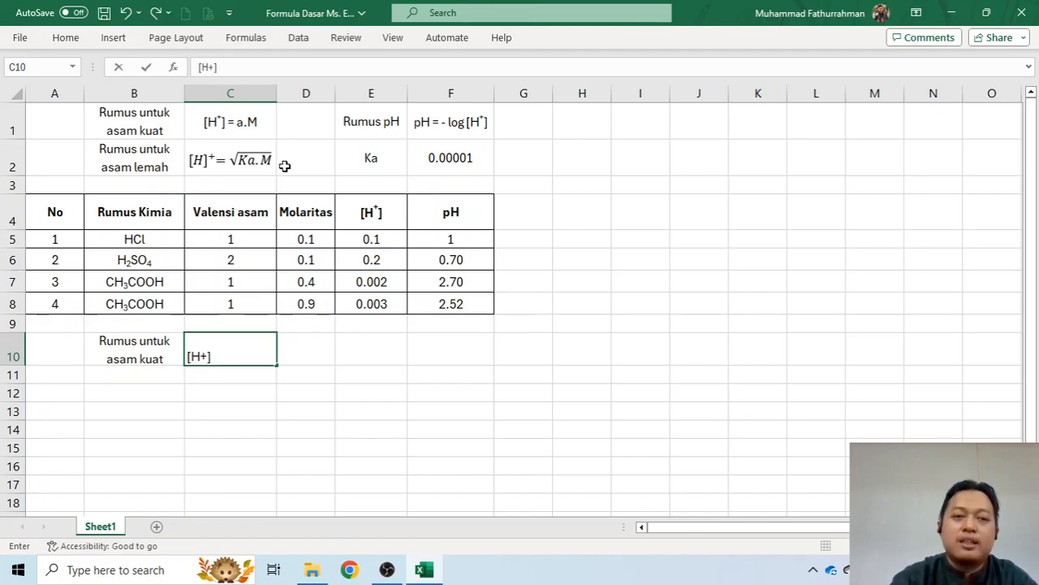
pyautogui.write(' = a')
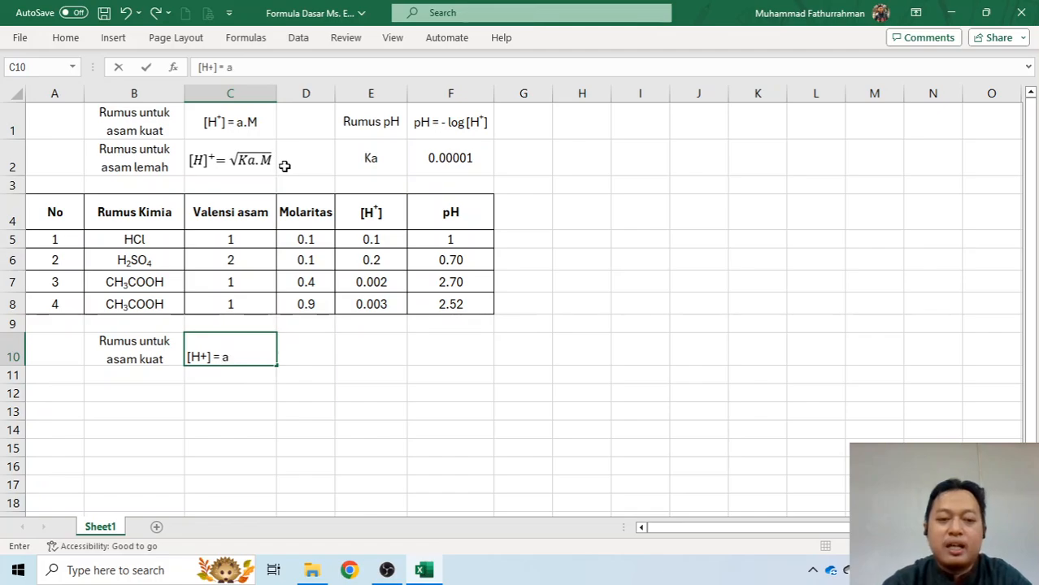
pyautogui.write(' . M')
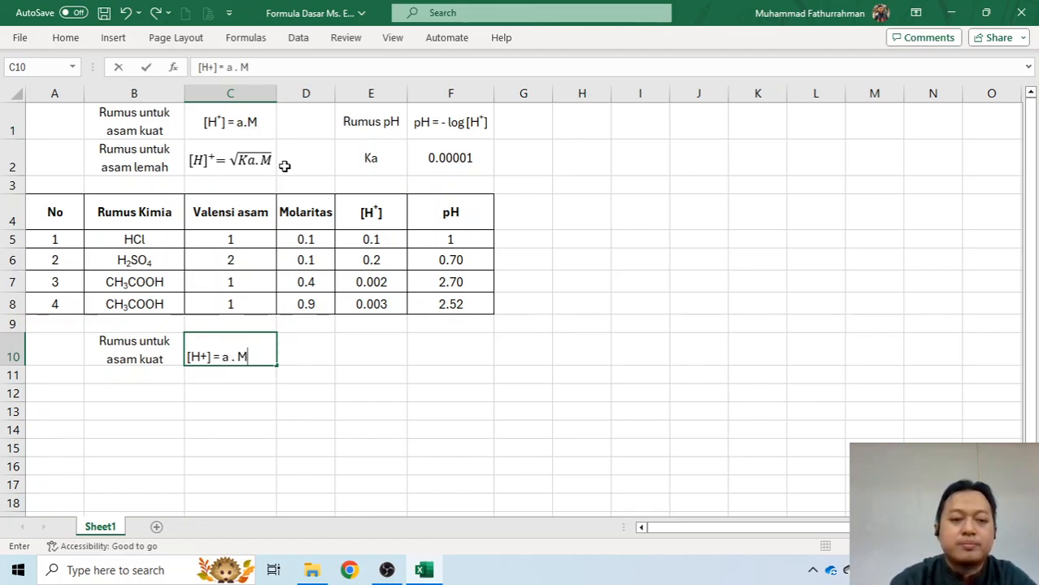
pyautogui.press('Return')
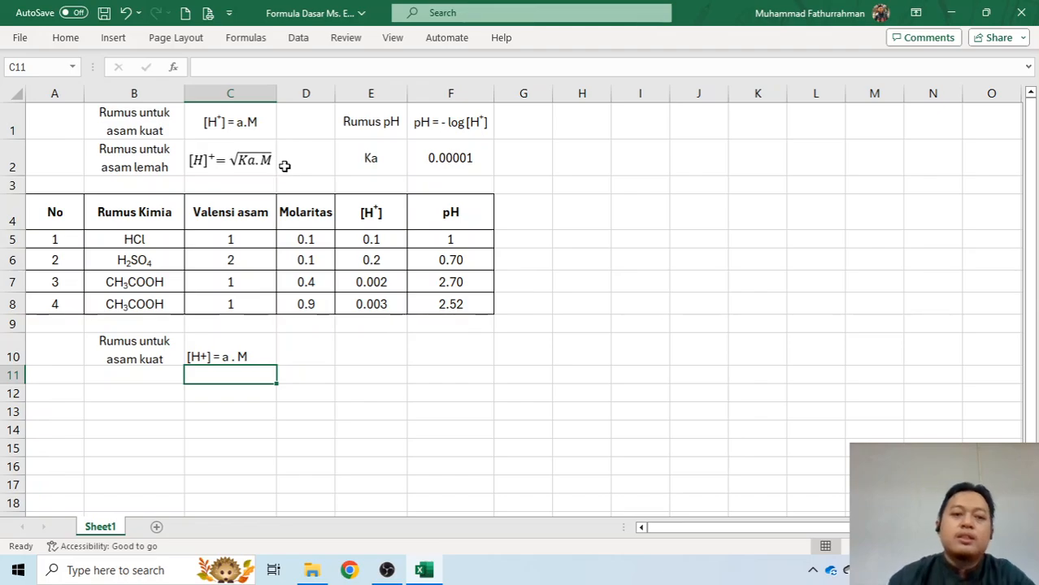
# - Centre the formula text in cell C10 both horizontally and vertically
pyautogui.click(222, 358)
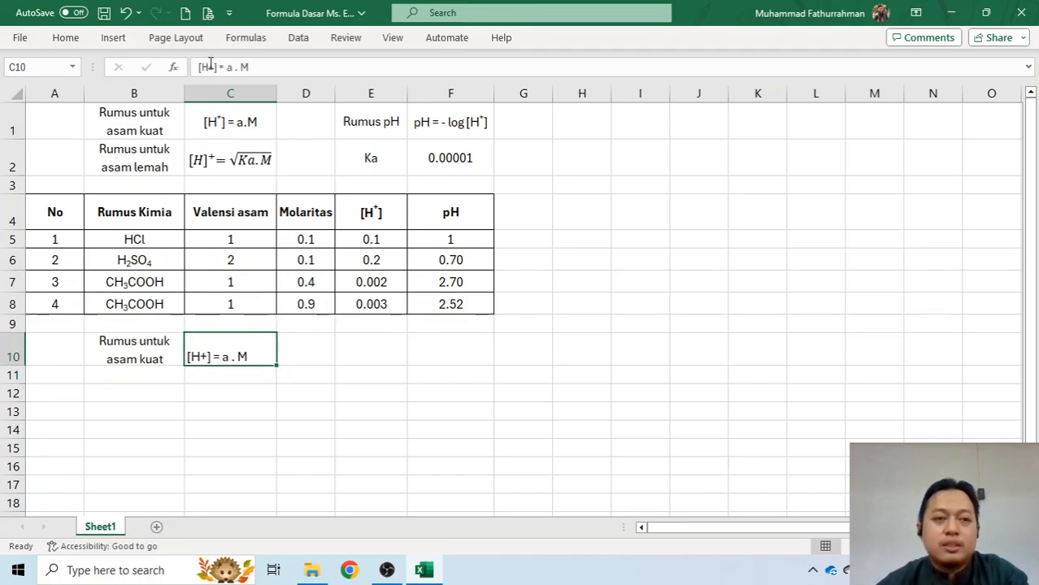
pyautogui.click(65, 38)
pyautogui.click(281, 90)
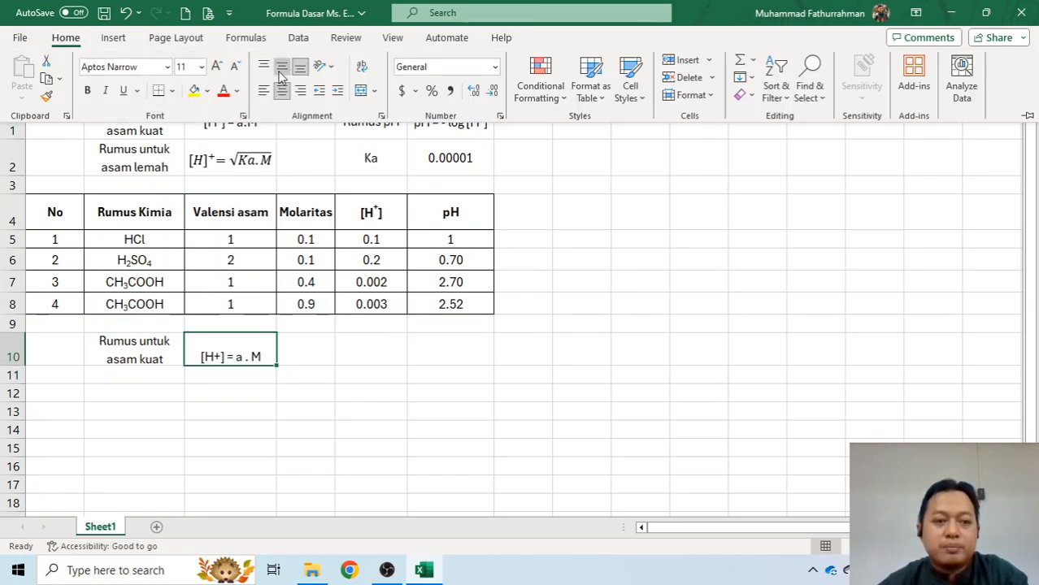
pyautogui.click(281, 69)
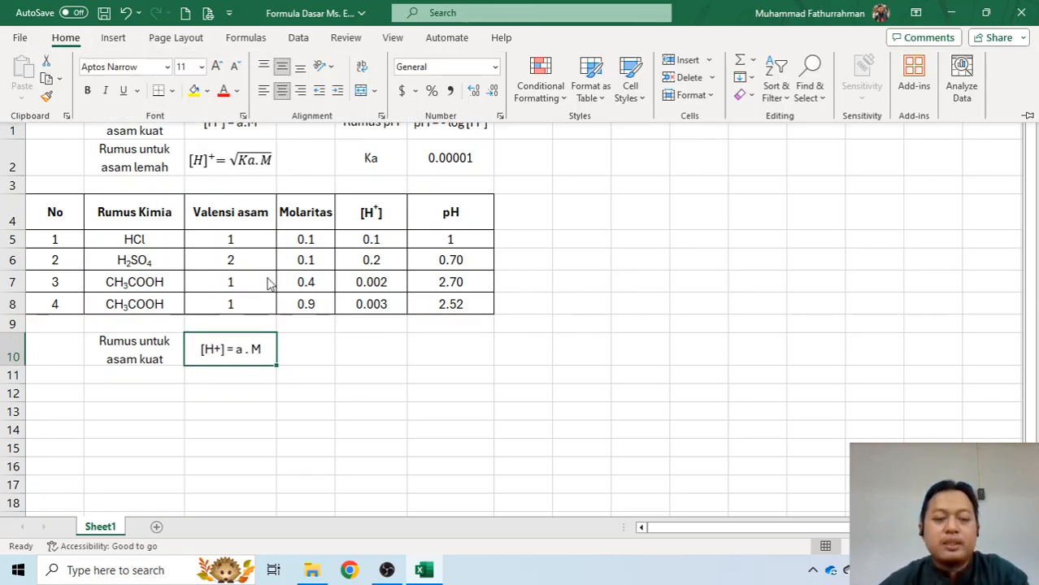
pyautogui.click(215, 350)
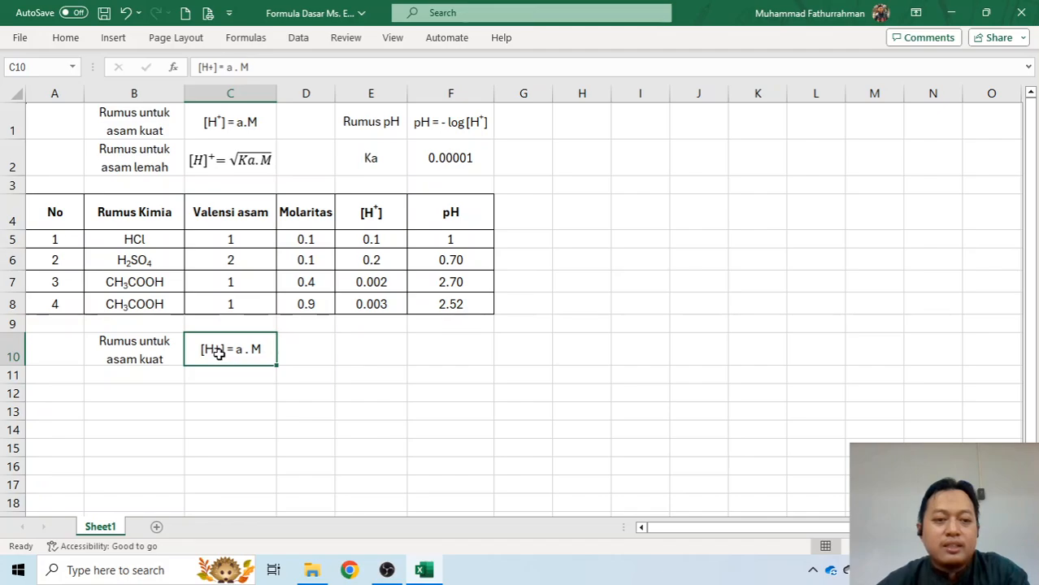
# - Format only the plus sign of [H+] in cell C10 as superscript, without strikethrough
pyautogui.doubleClick(219, 349)
pyautogui.moveTo(222, 350); pyautogui.dragTo(214, 351)
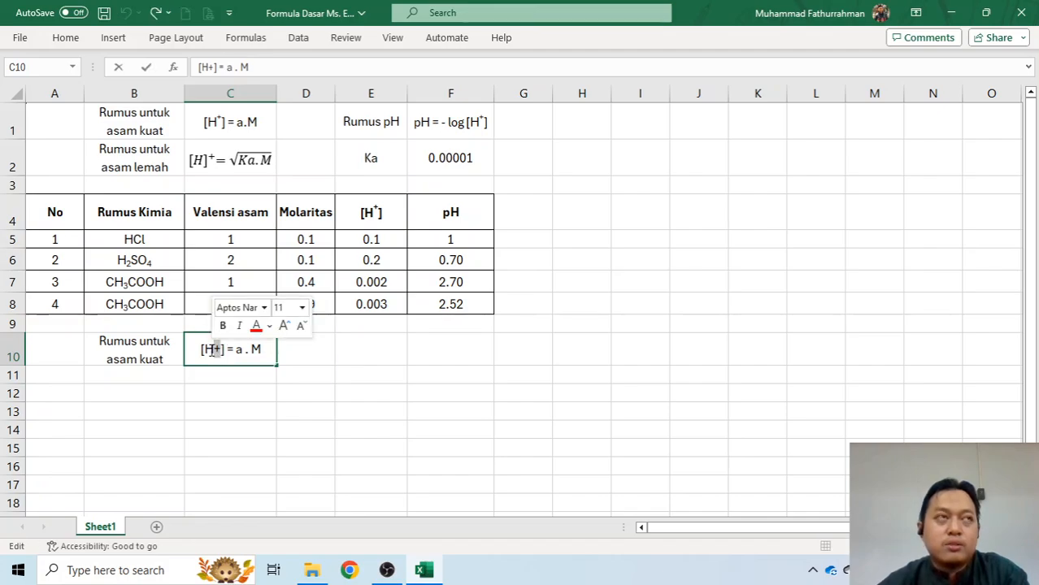
pyautogui.click(65, 37)
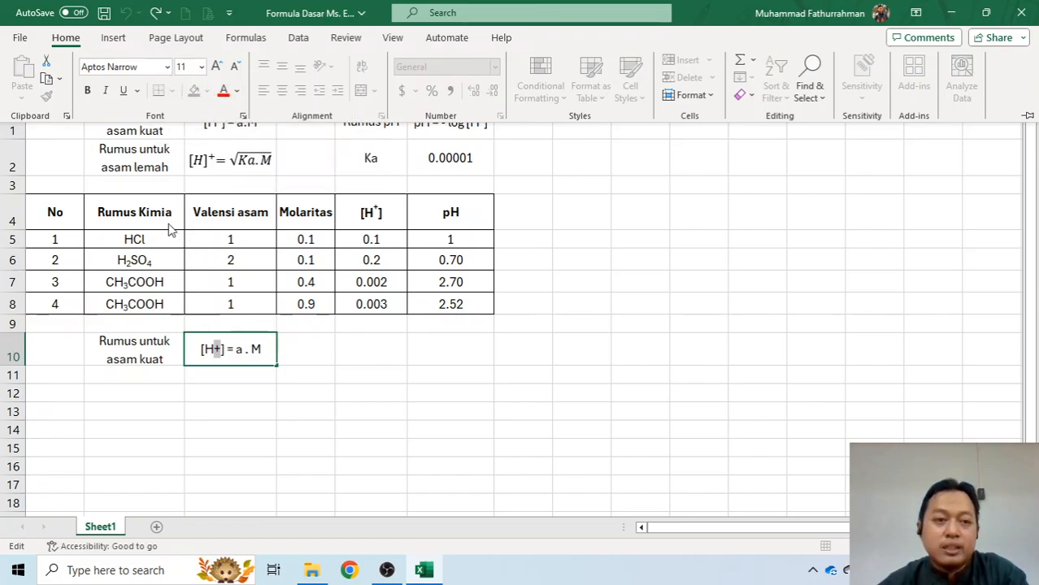
pyautogui.click(243, 116)
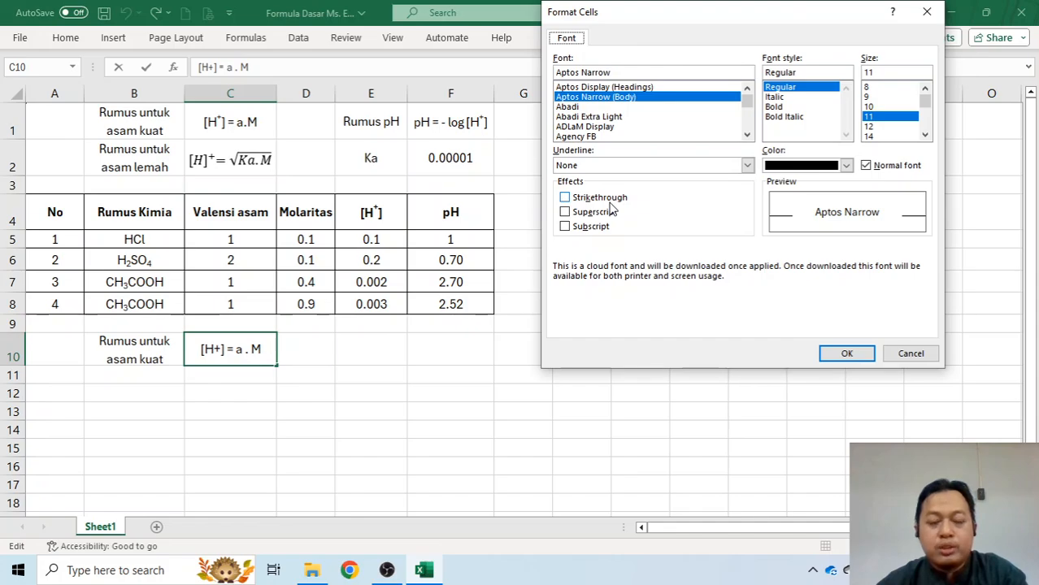
pyautogui.click(609, 200)
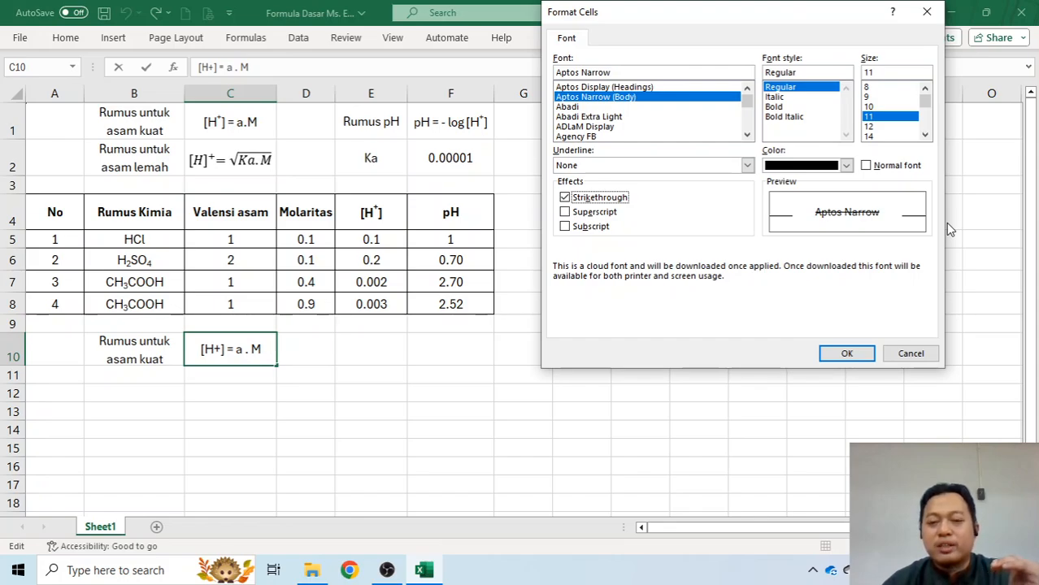
pyautogui.click(564, 197)
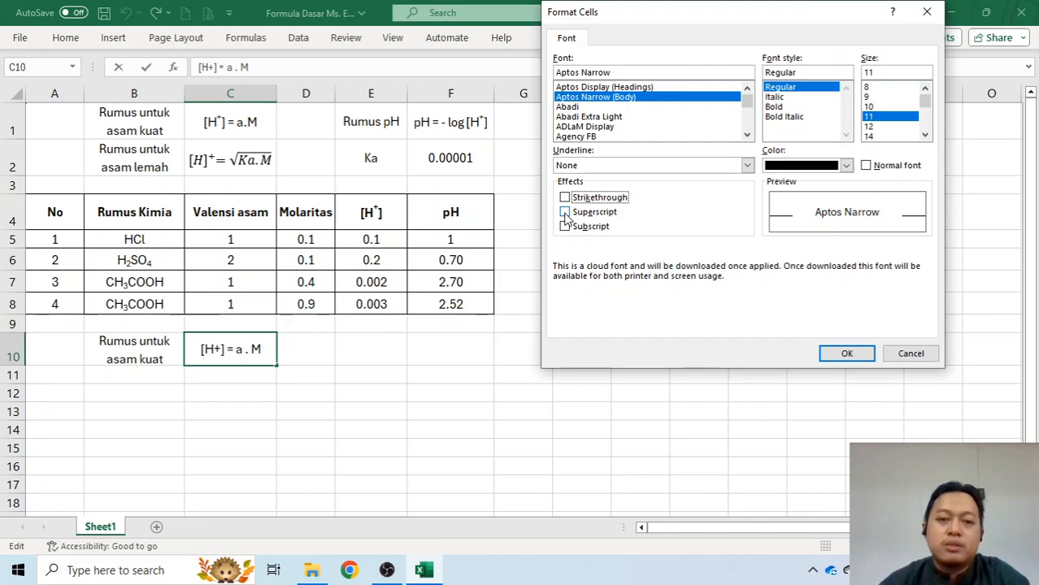
pyautogui.click(565, 213)
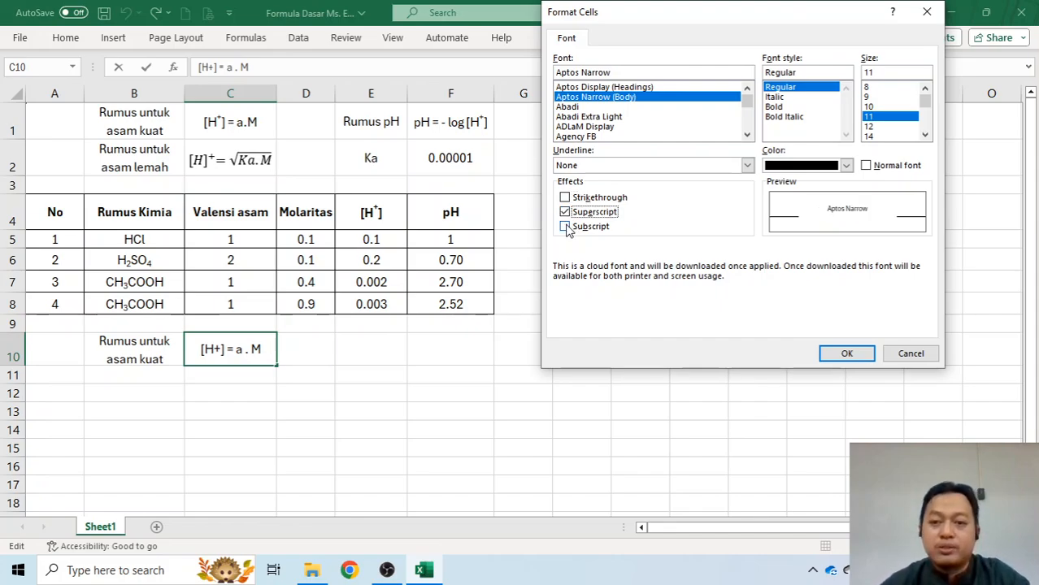
pyautogui.click(565, 212)
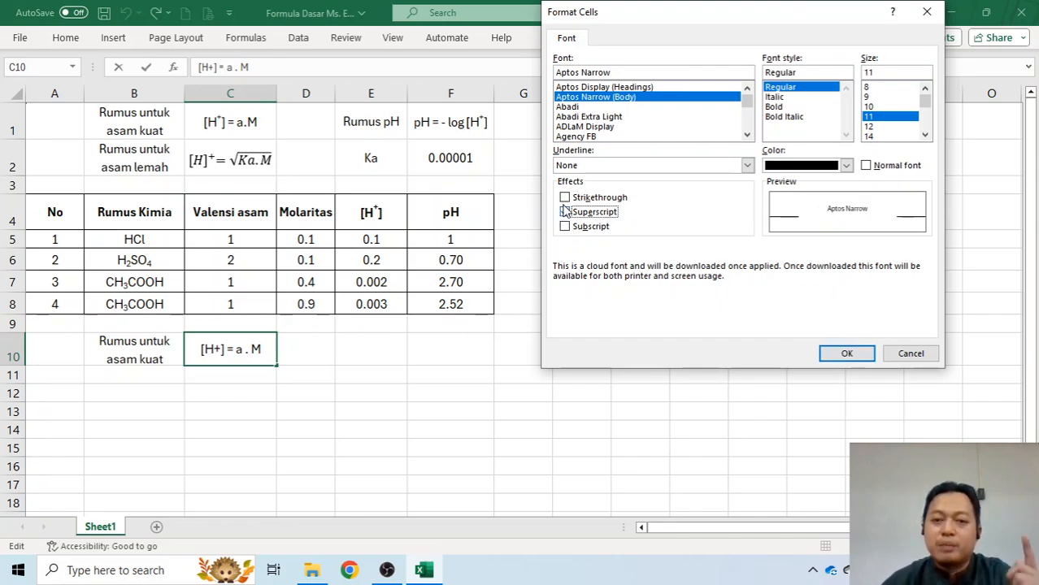
pyautogui.click(565, 212)
pyautogui.click(845, 353)
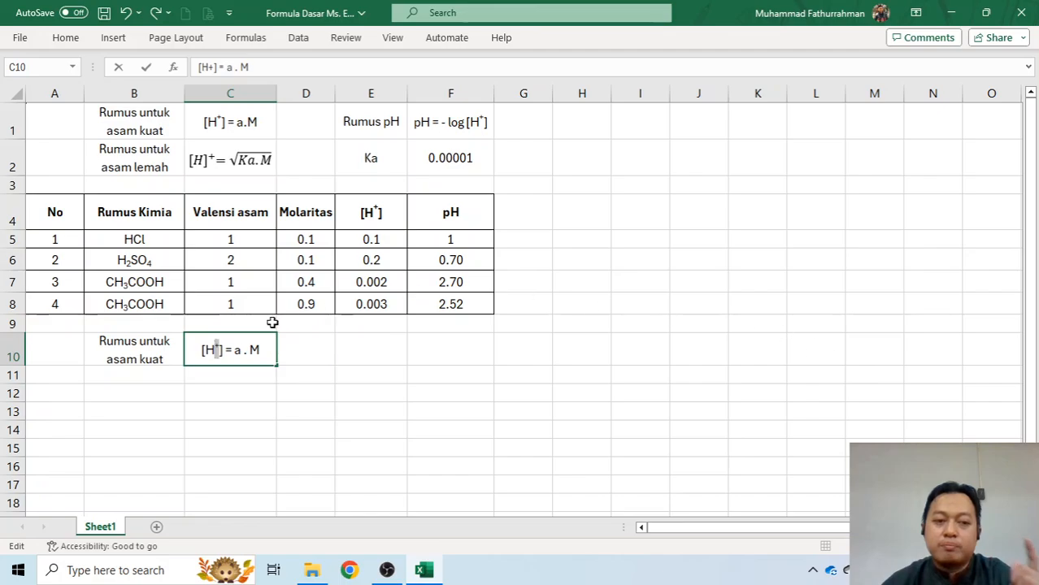
pyautogui.click(235, 371)
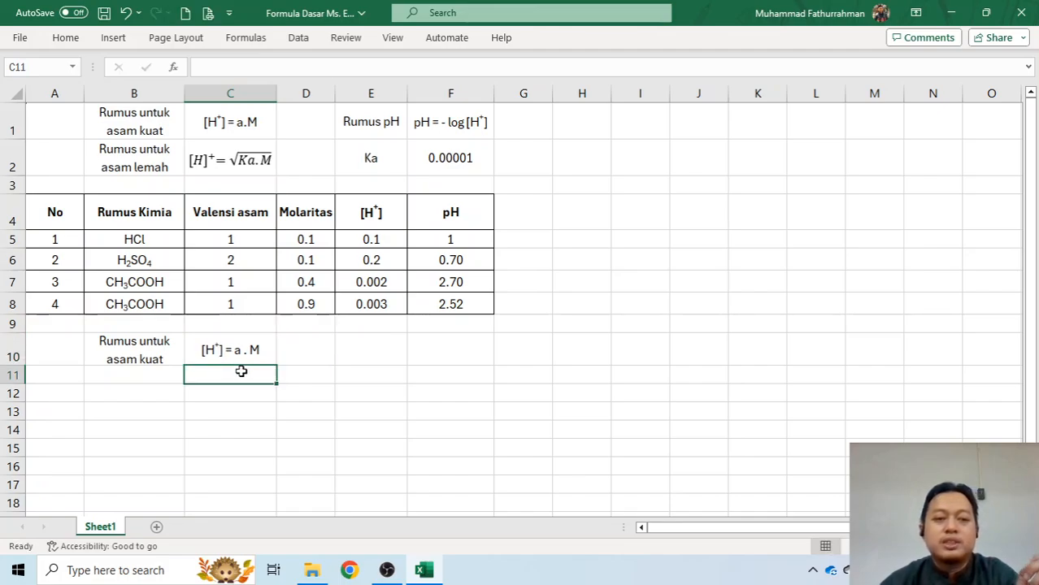
pyautogui.click(146, 153)
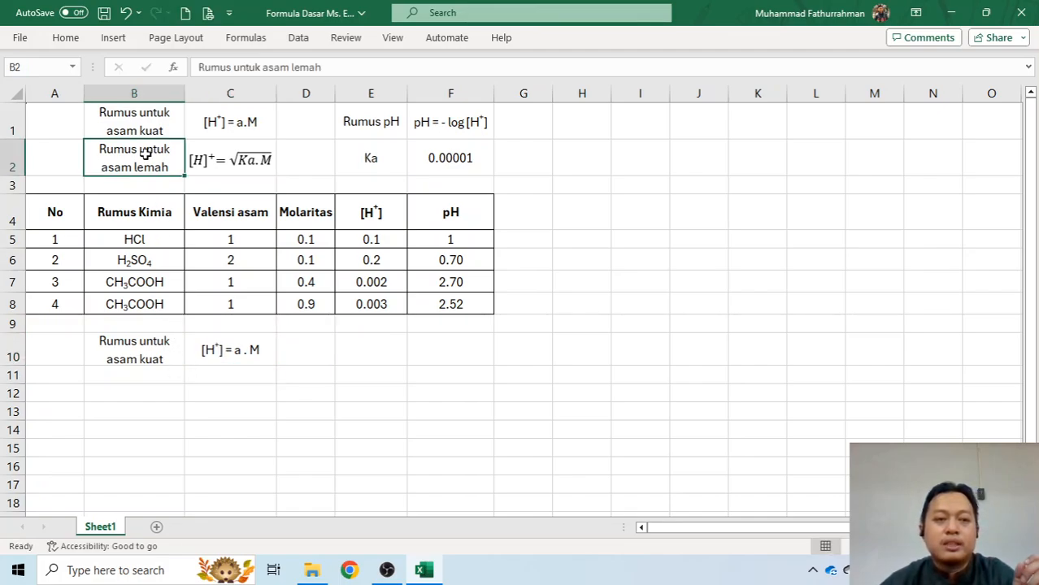
# - Enter the weak-acid label "Rumus untuk asam lemah" in cell B11, below the strong-acid label
pyautogui.click(160, 375)
pyautogui.write('Rumus')
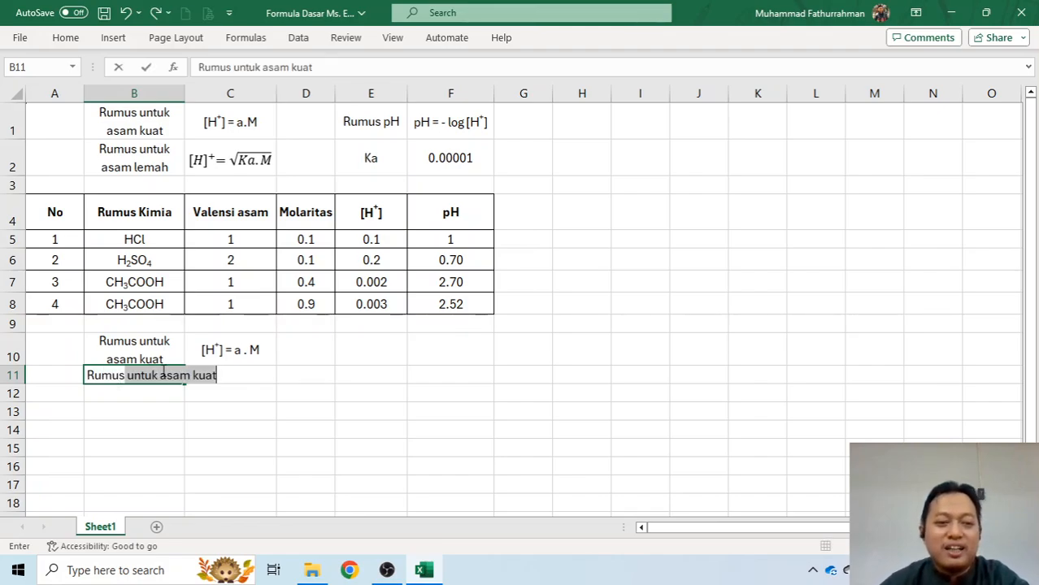
pyautogui.click(211, 379)
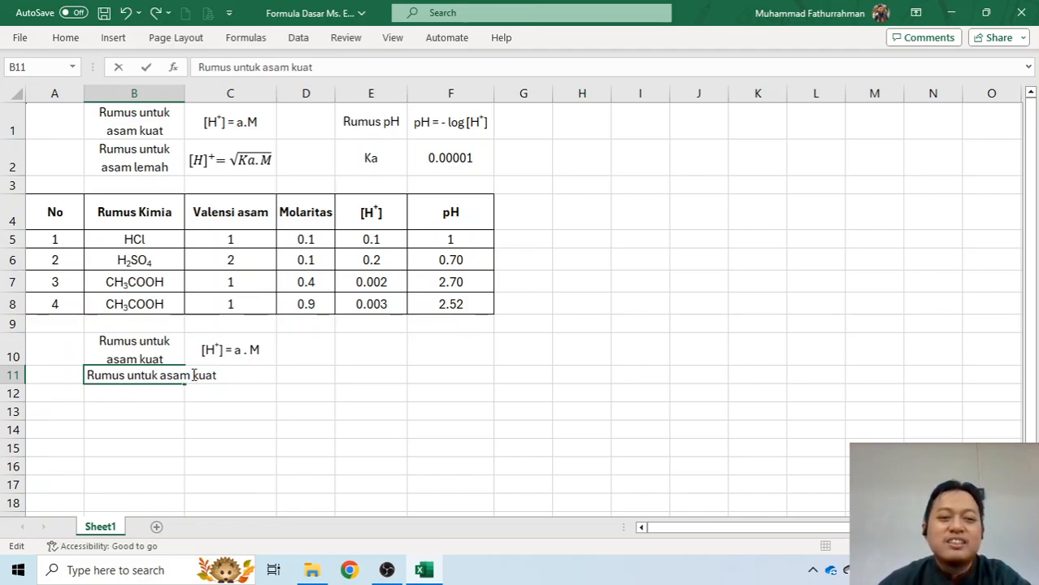
pyautogui.doubleClick(206, 375)
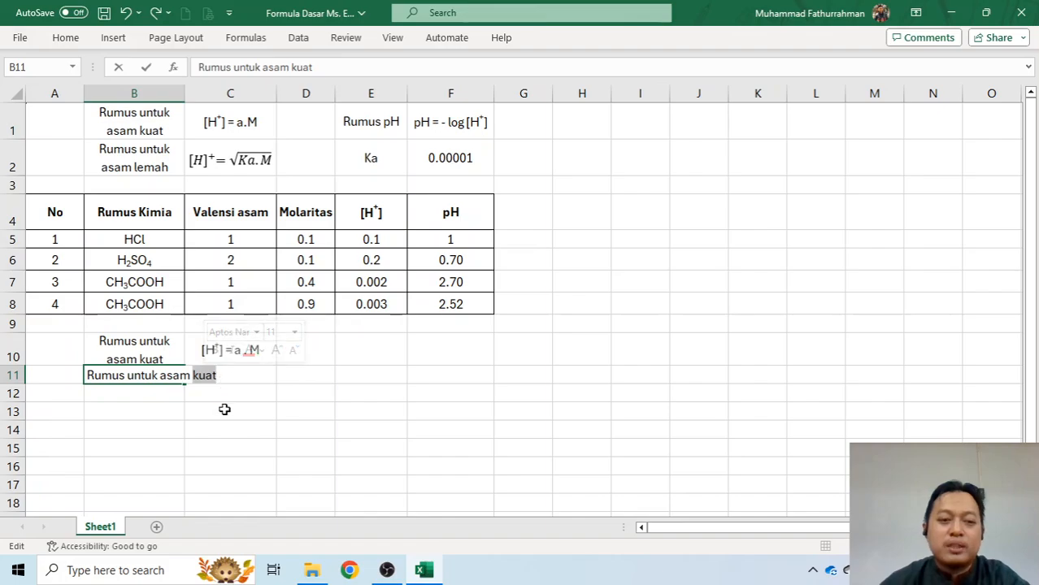
pyautogui.write('lemah')
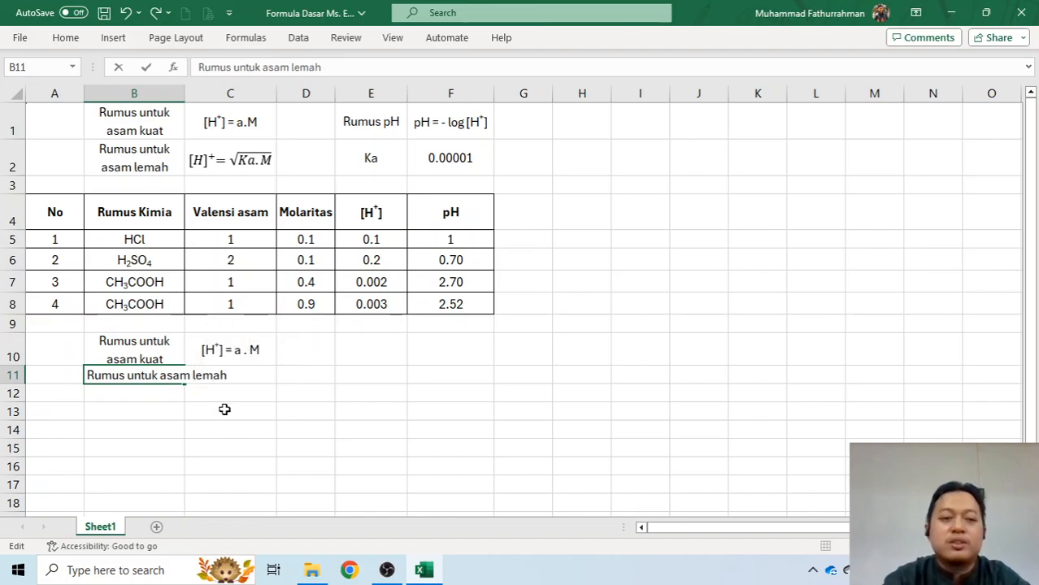
pyautogui.press('Return')
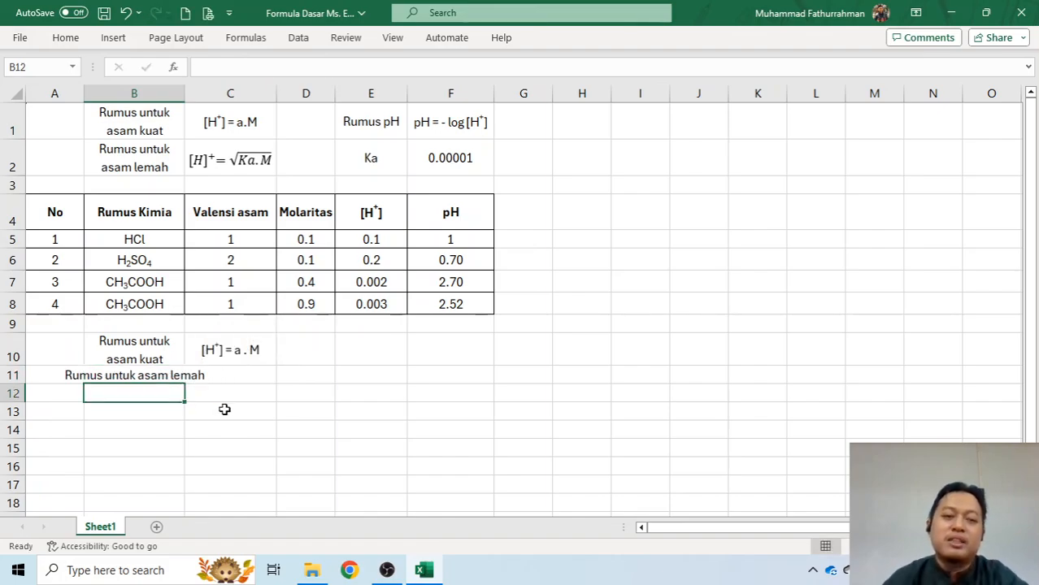
# - Wrap the weak-acid label in cell B11 so its text stays within the column
pyautogui.click(163, 379)
pyautogui.click(66, 37)
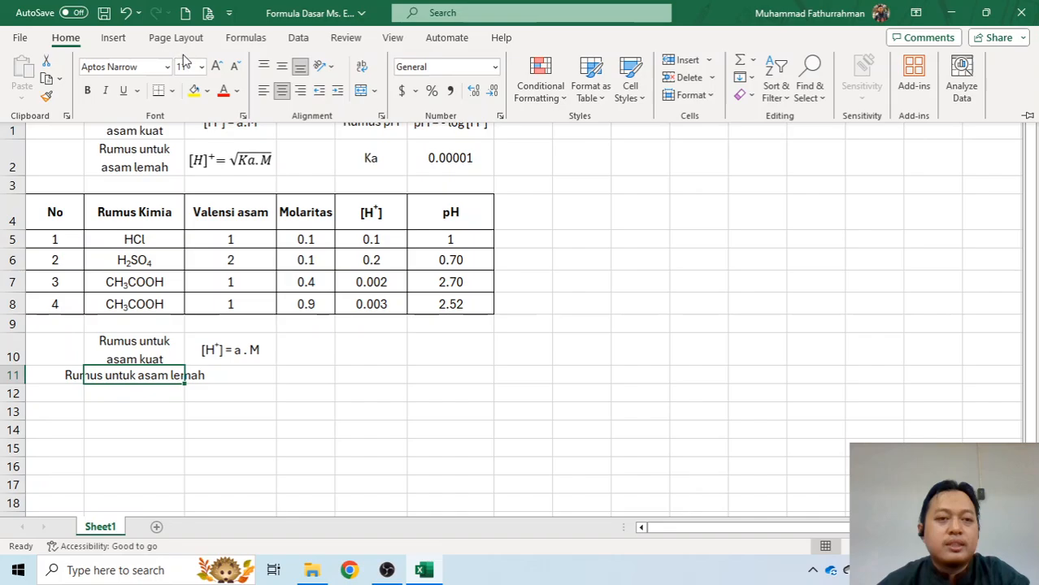
pyautogui.click(361, 67)
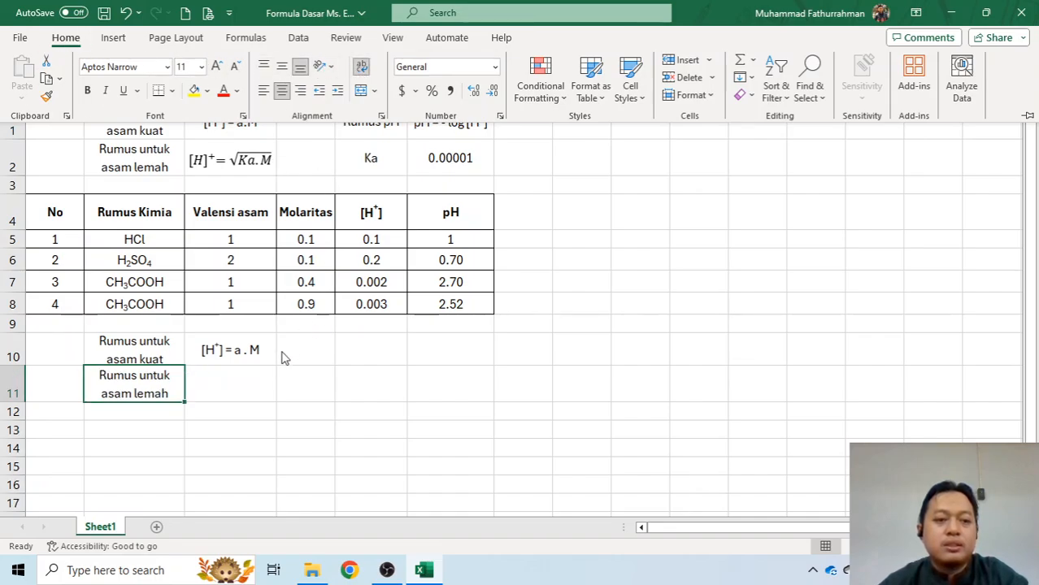
pyautogui.click(230, 388)
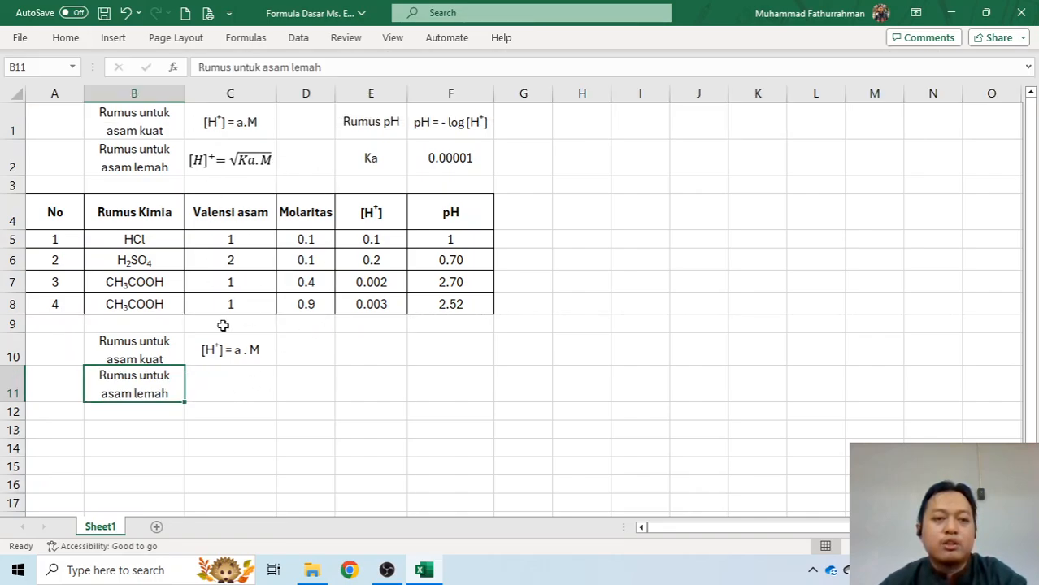
# - Move the closing bracket in the example equation at C2 to after the superscript plus, so it reads [H+]
pyautogui.click(211, 161)
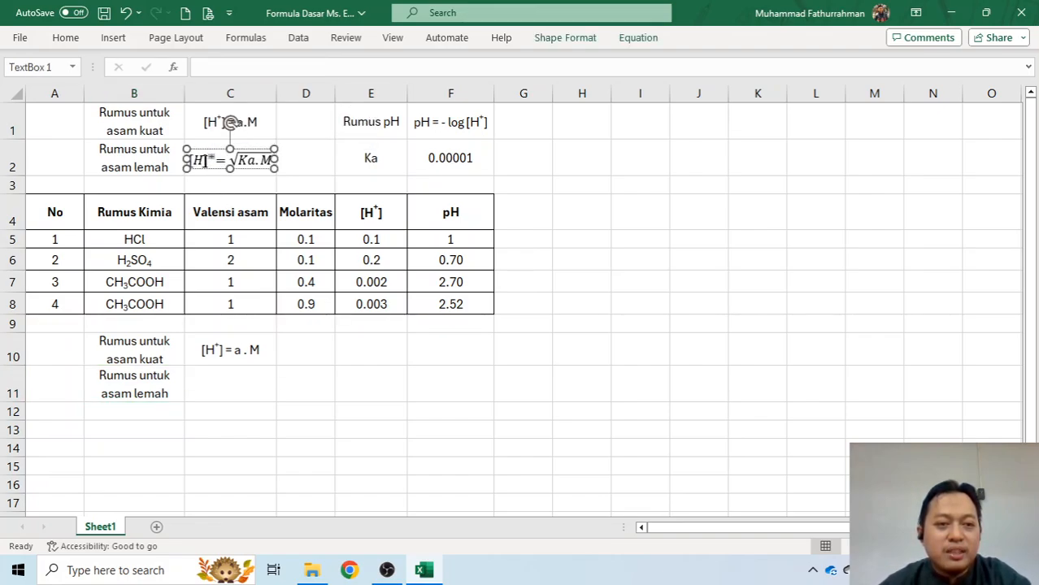
pyautogui.press('Delete')
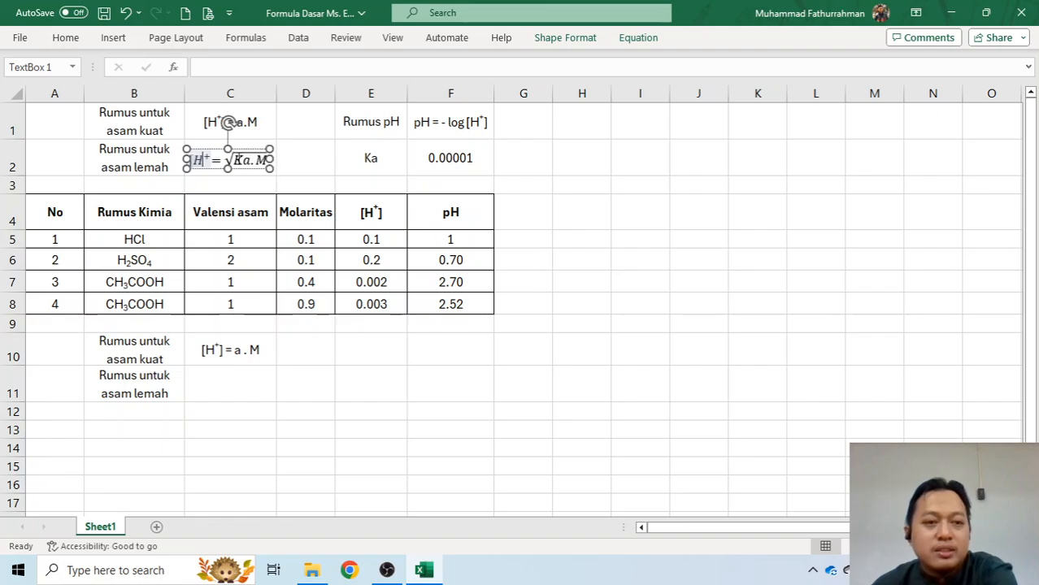
pyautogui.click(215, 161)
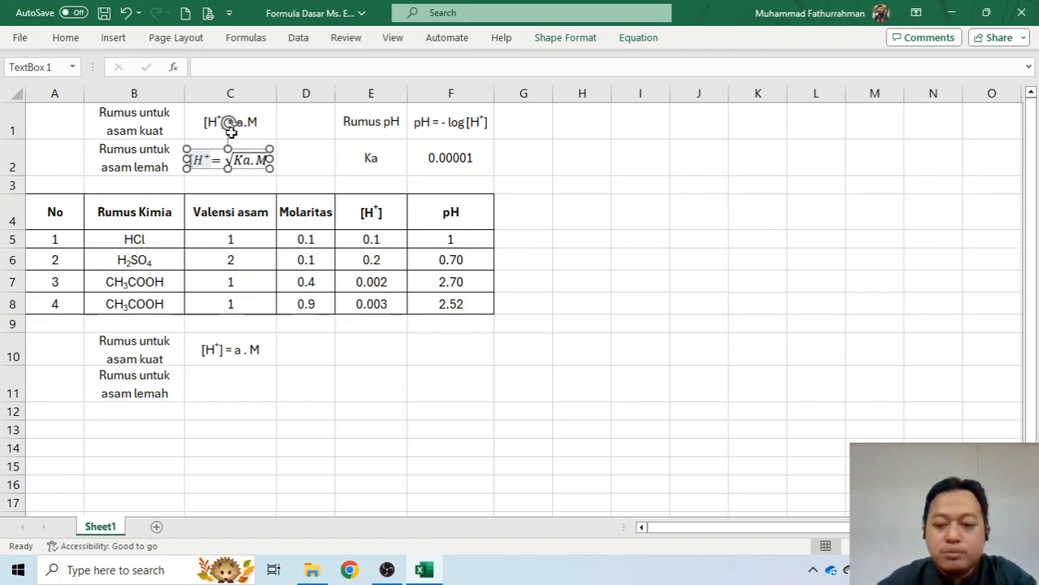
pyautogui.write(']')
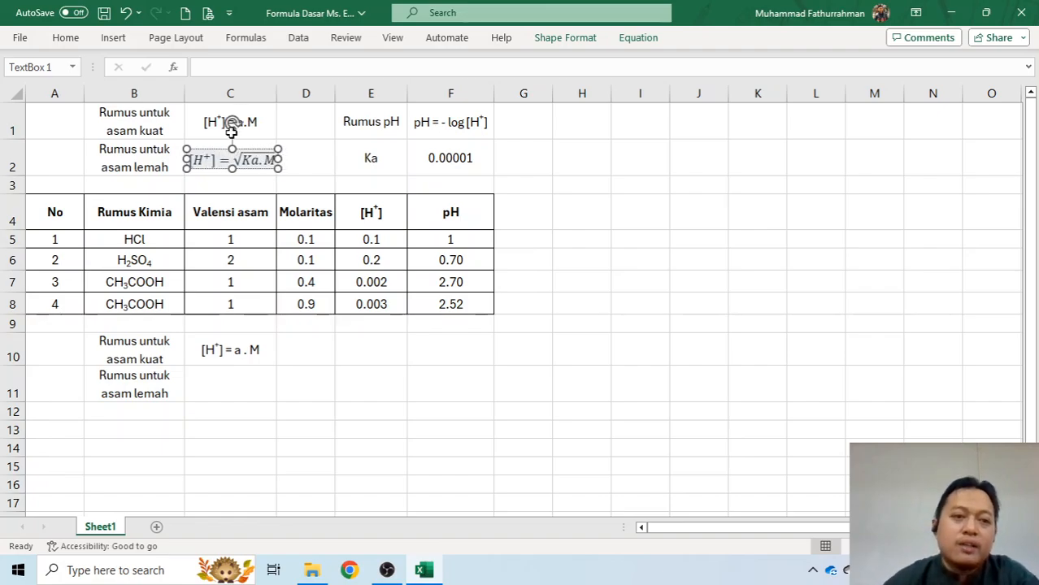
# - Insert a new equation containing an empty superscript structure and place it over cell C11
pyautogui.click(240, 379)
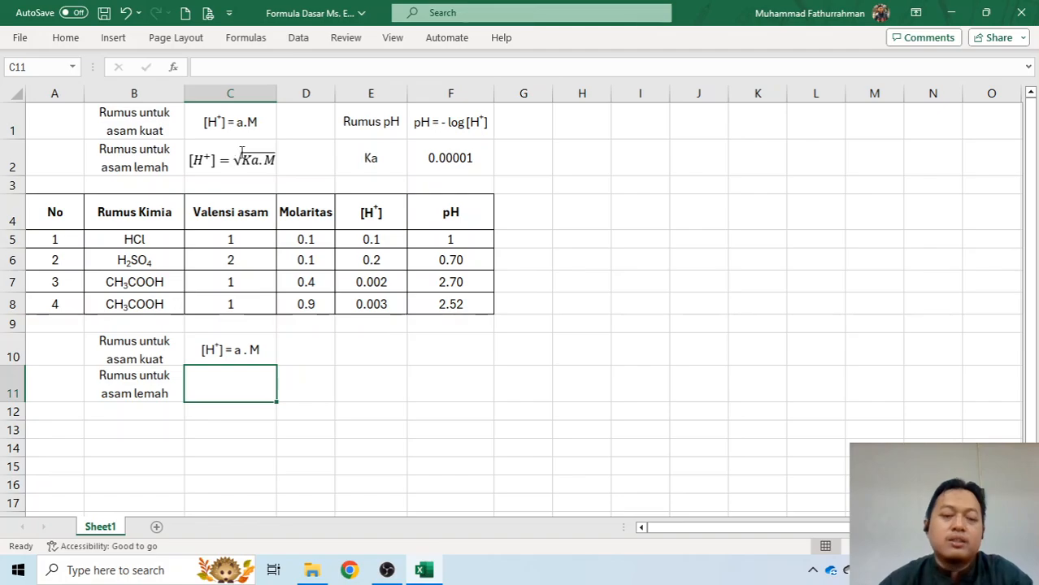
pyautogui.click(122, 42)
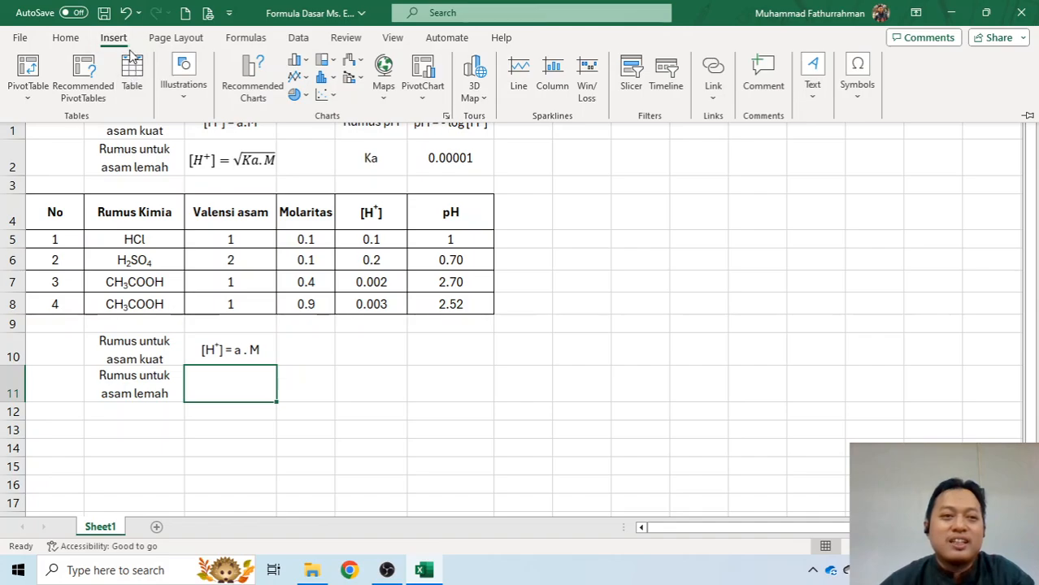
pyautogui.click(869, 104)
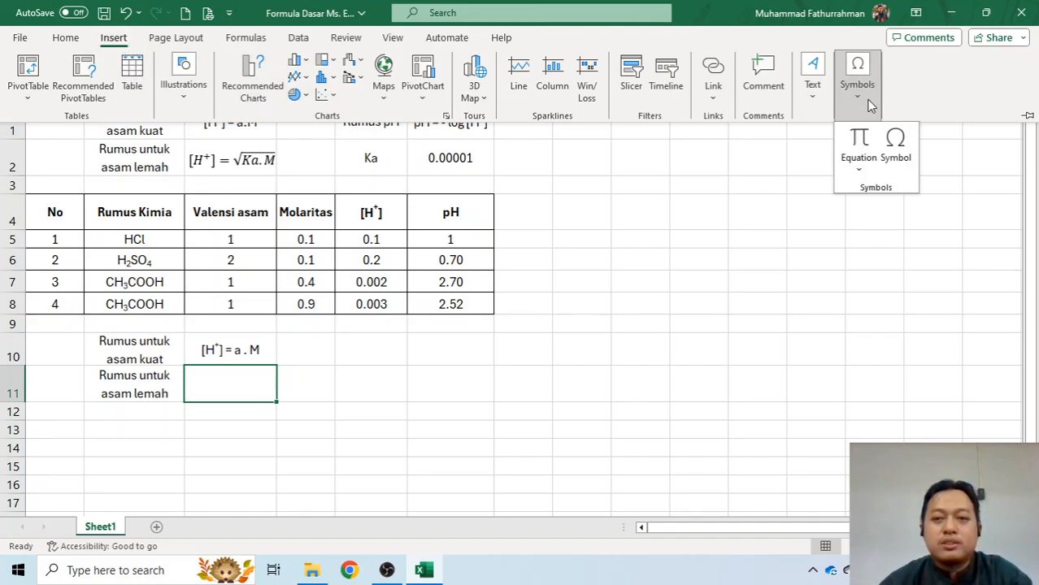
pyautogui.click(860, 141)
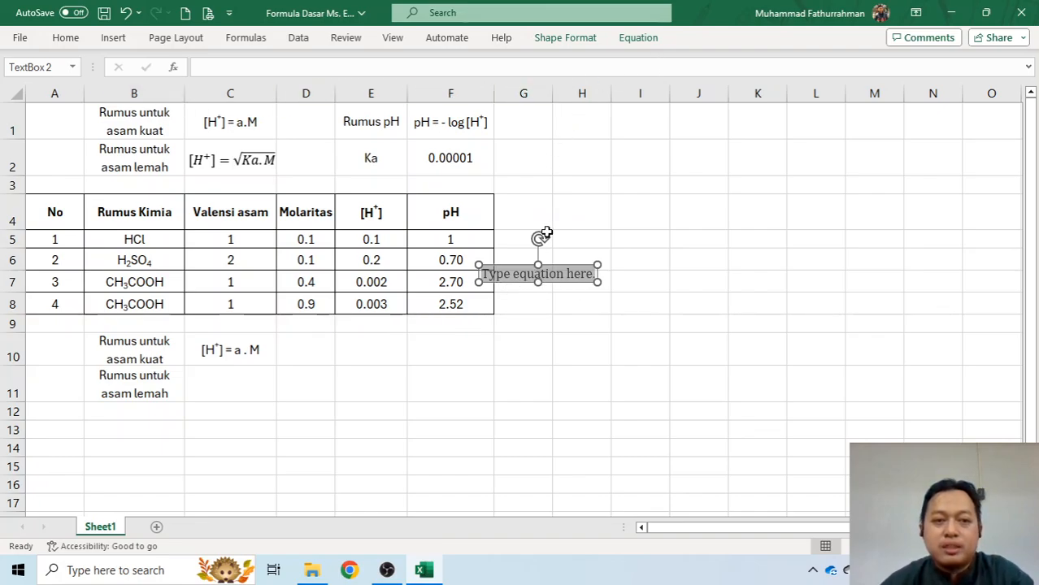
pyautogui.click(643, 38)
pyautogui.click(643, 72)
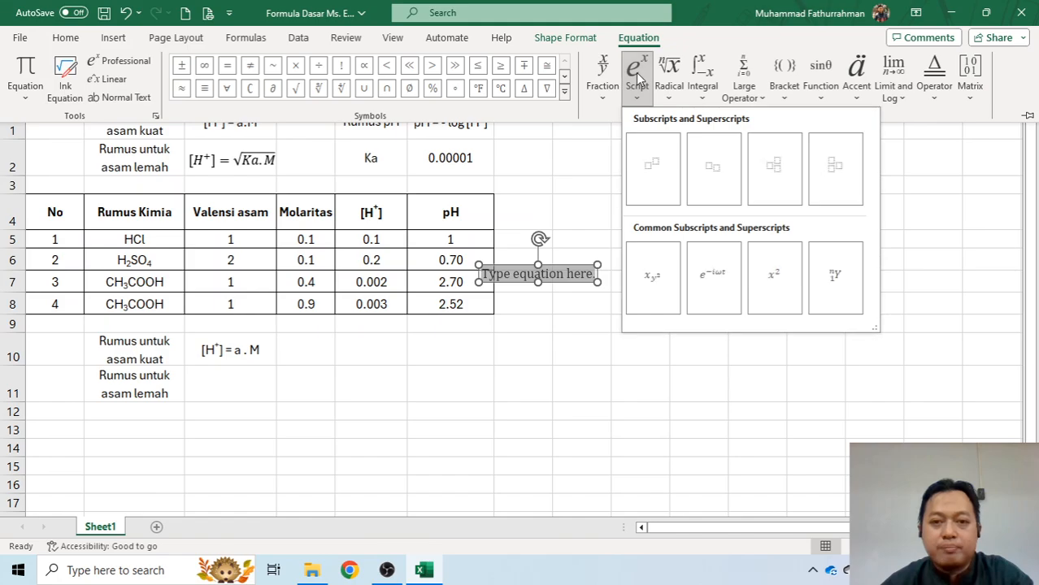
pyautogui.click(654, 156)
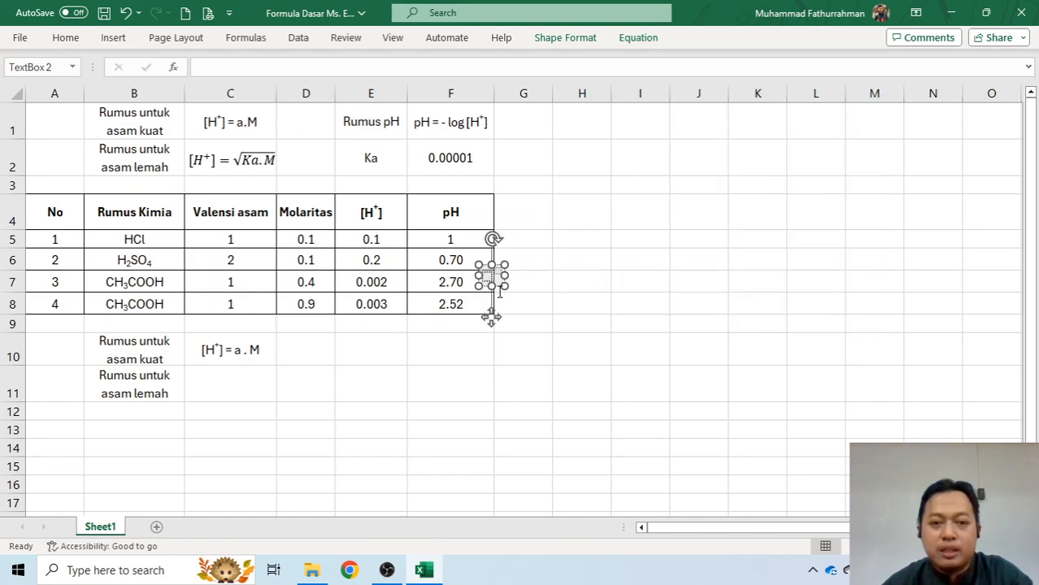
pyautogui.moveTo(496, 286); pyautogui.dragTo(205, 396)
# - Fill the equation over C11 with "[H" as the base and "+" as the superscript, followed by "] ="
pyautogui.click(198, 385)
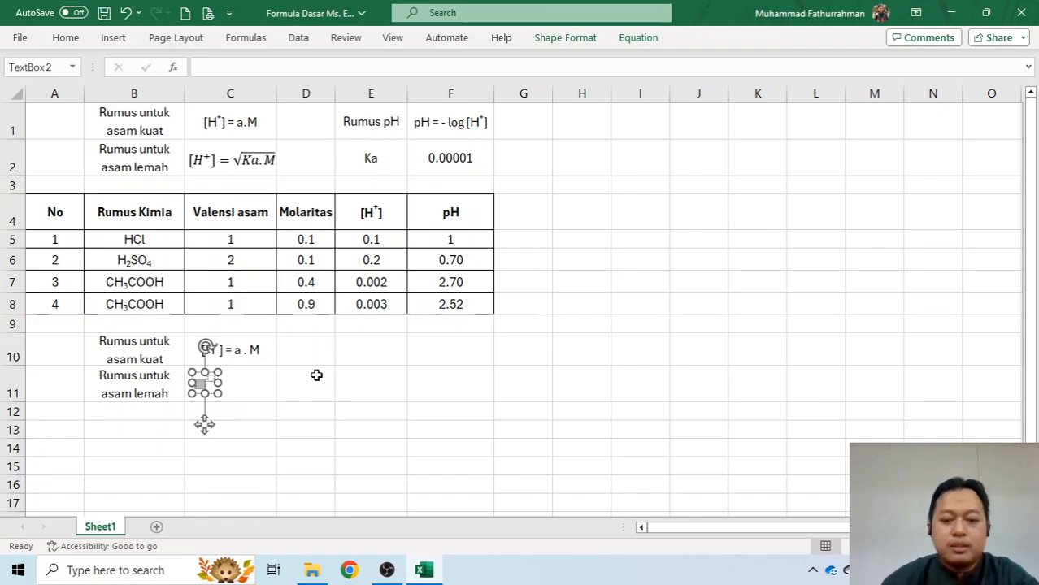
pyautogui.write('[')
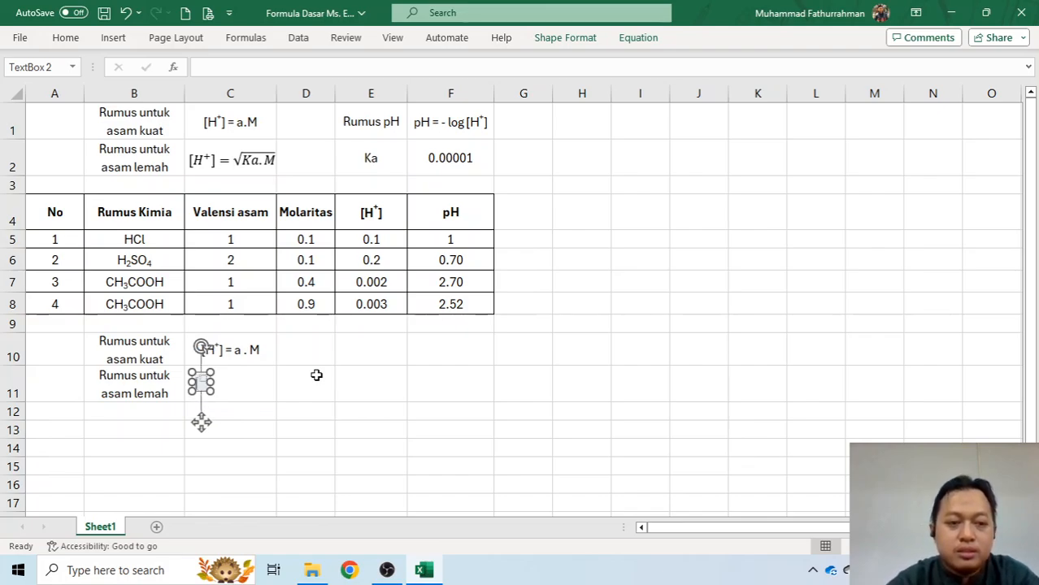
pyautogui.write('H')
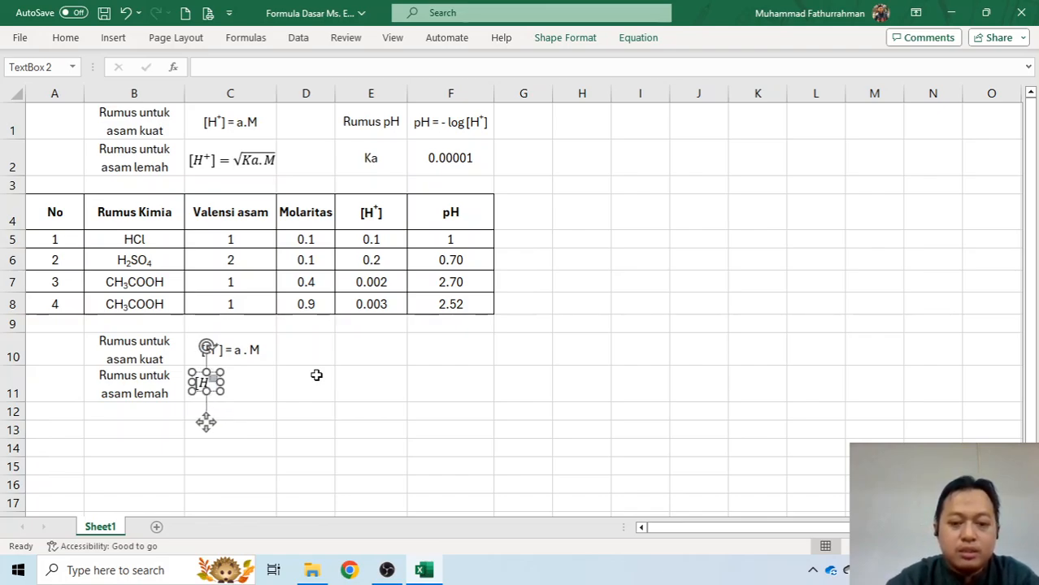
pyautogui.write('+')
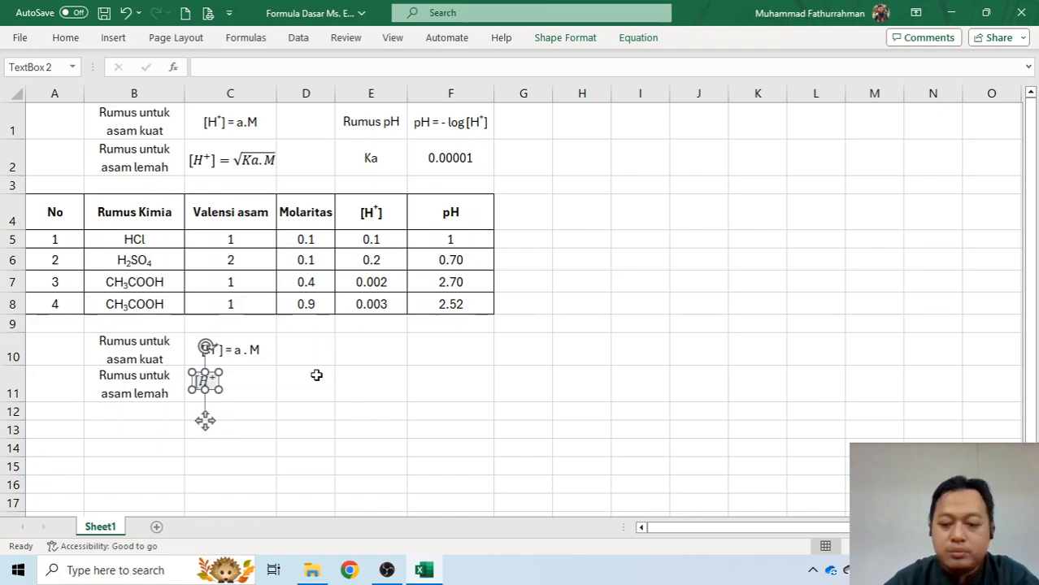
pyautogui.write(']')
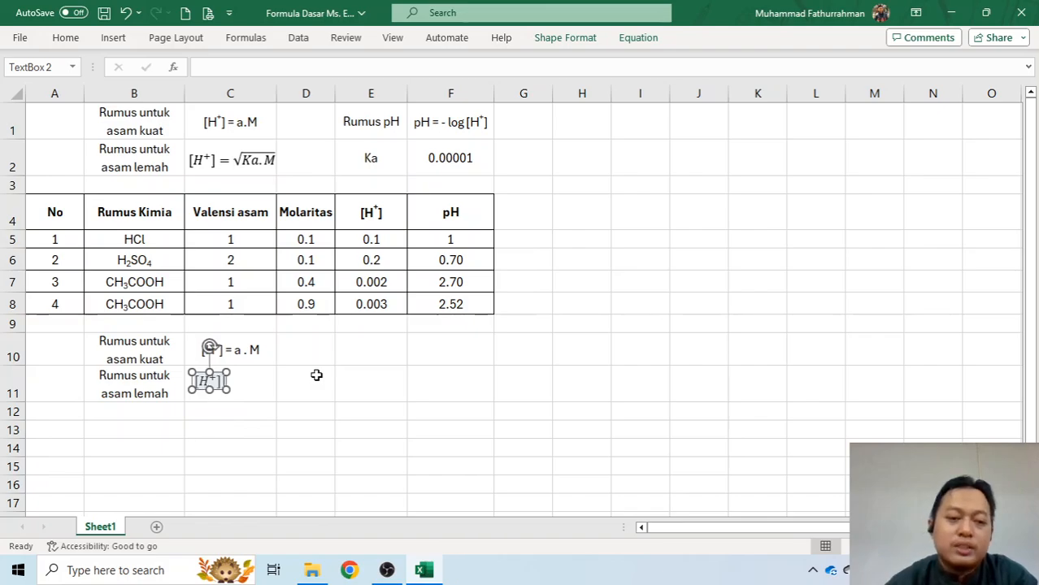
pyautogui.write(' =')
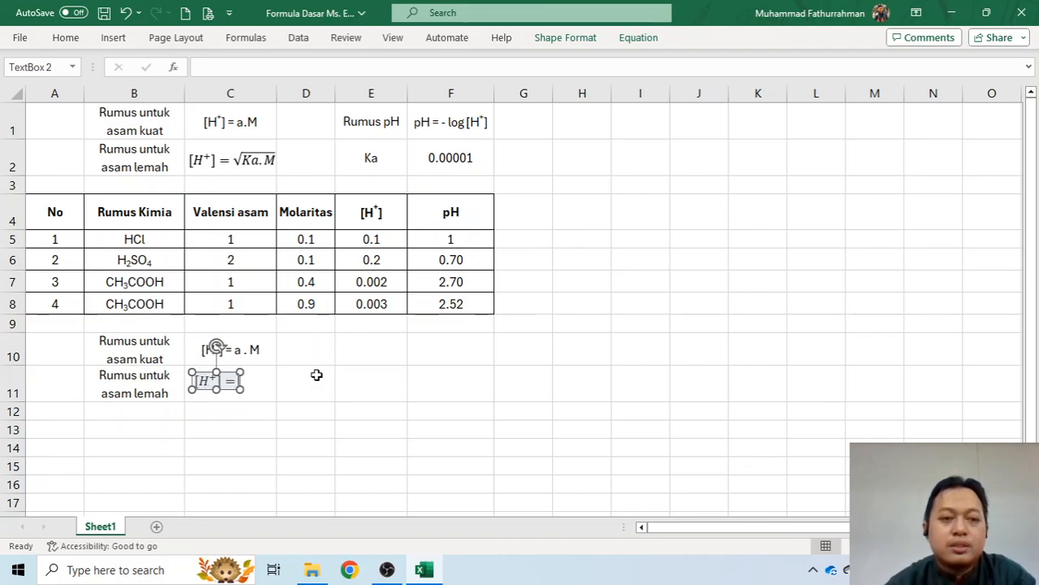
# - Add a plain square root after the equals sign in the weak-acid equation, with Ka and M under it
pyautogui.click(641, 41)
pyautogui.click(670, 73)
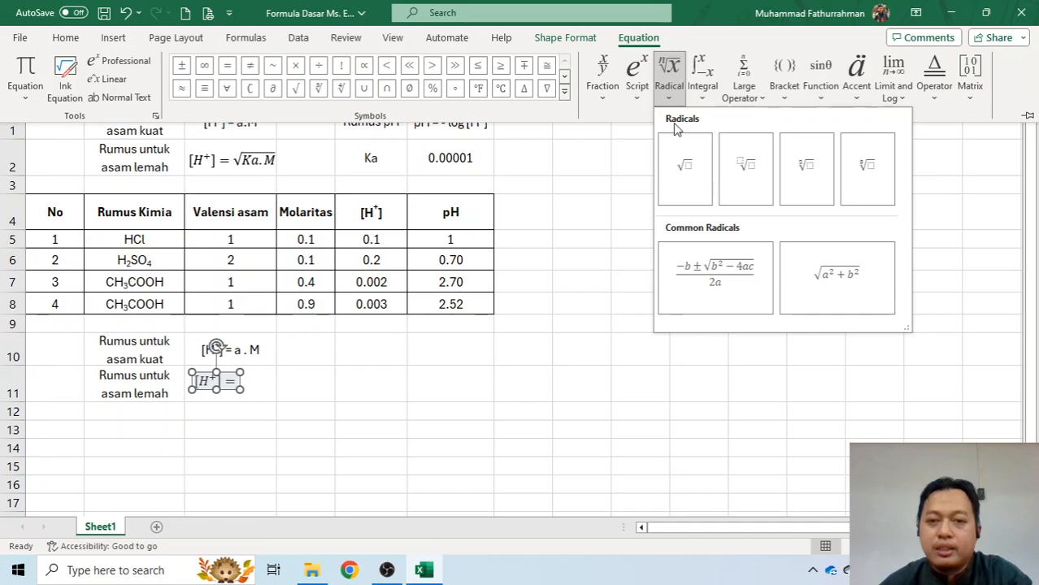
pyautogui.click(685, 165)
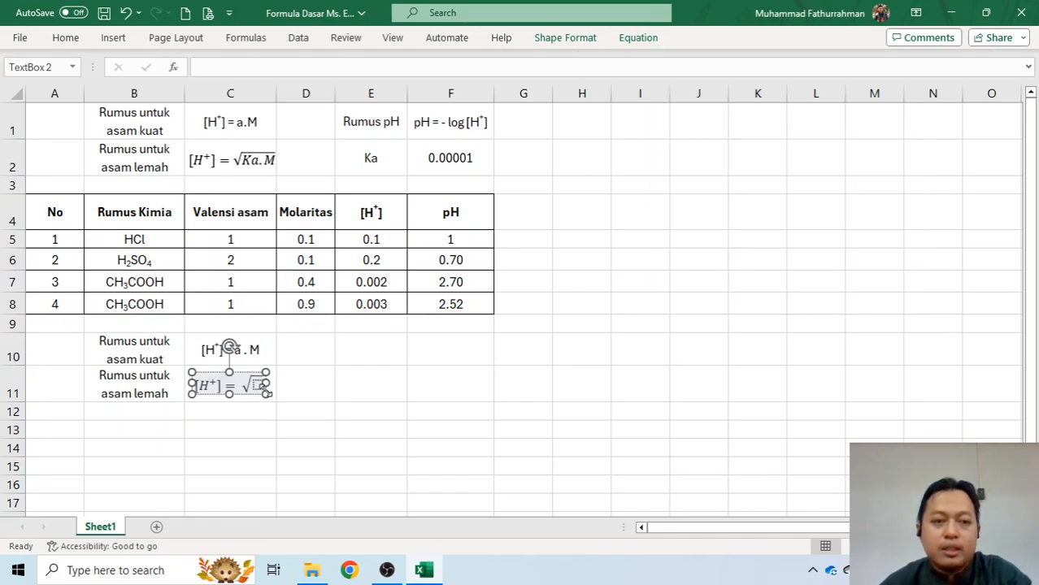
pyautogui.click(259, 384)
pyautogui.write('Ka')
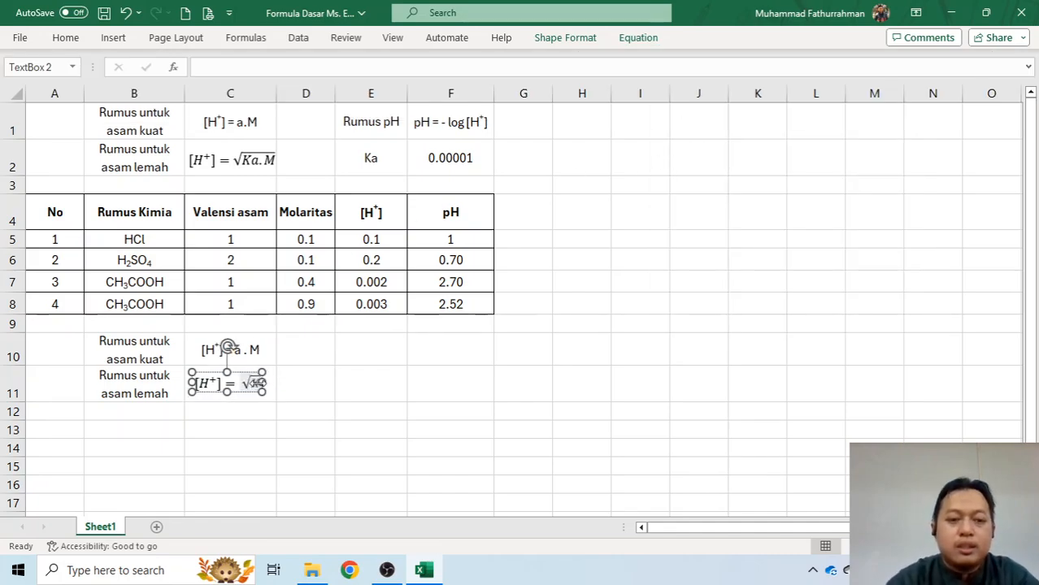
pyautogui.write('.')
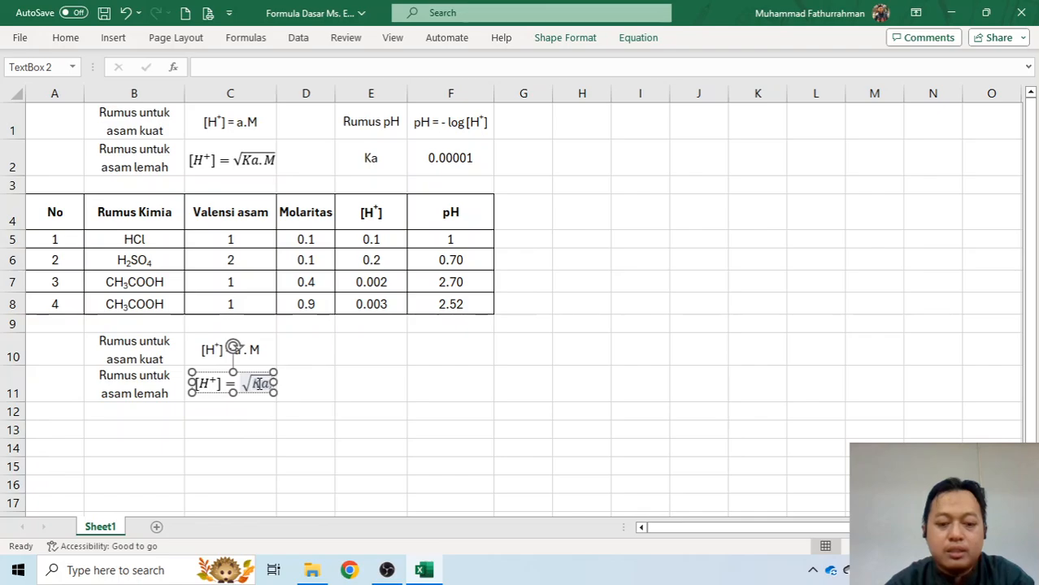
pyautogui.write('M')
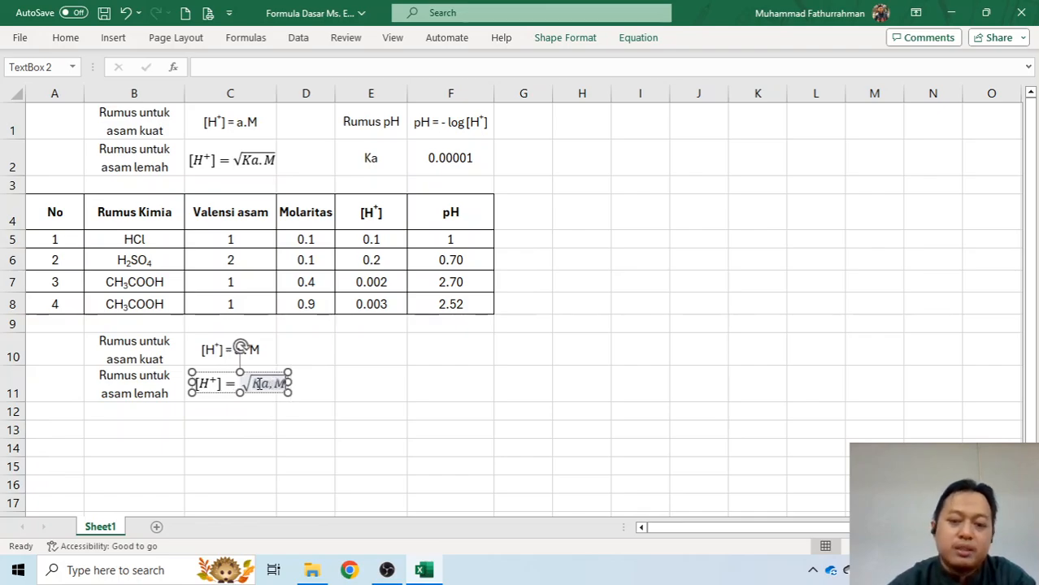
pyautogui.press('BackSpace')
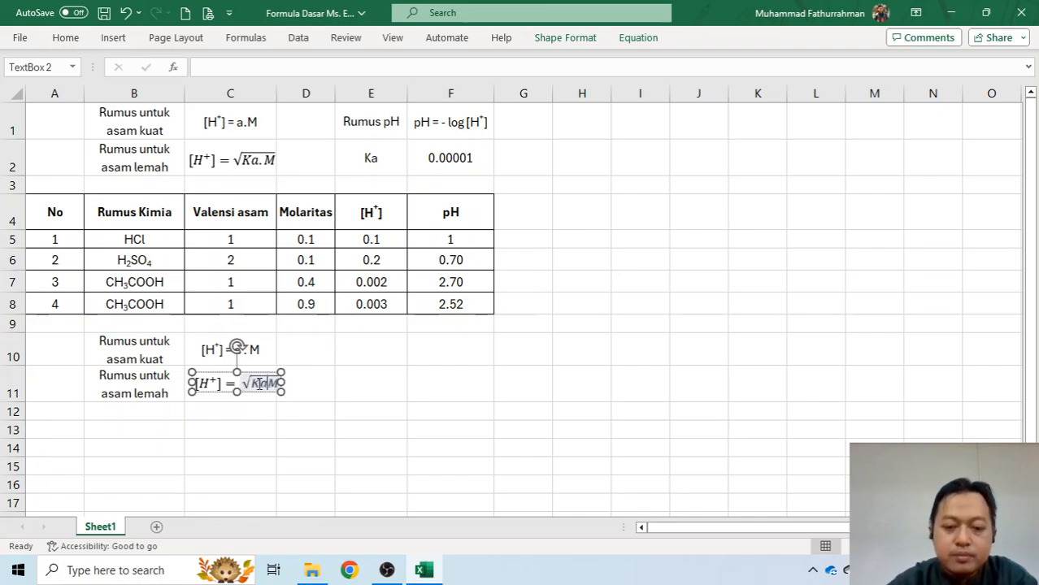
pyautogui.write('.')
pyautogui.press('Return')
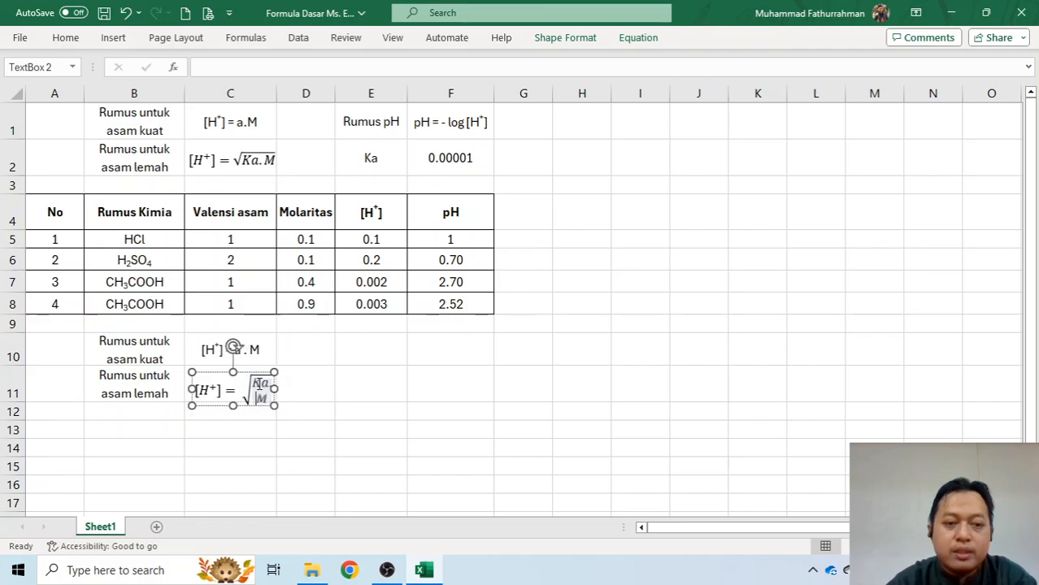
pyautogui.moveTo(259, 384); pyautogui.dragTo(260, 393)
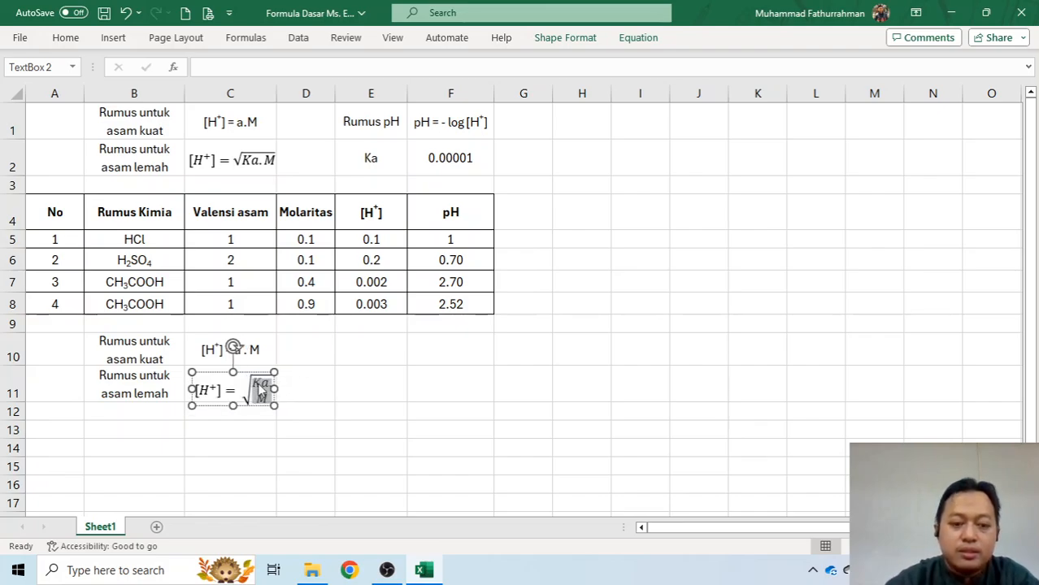
pyautogui.hotkey('ctrl', 'z')
pyautogui.hotkey('ctrl', 'z')
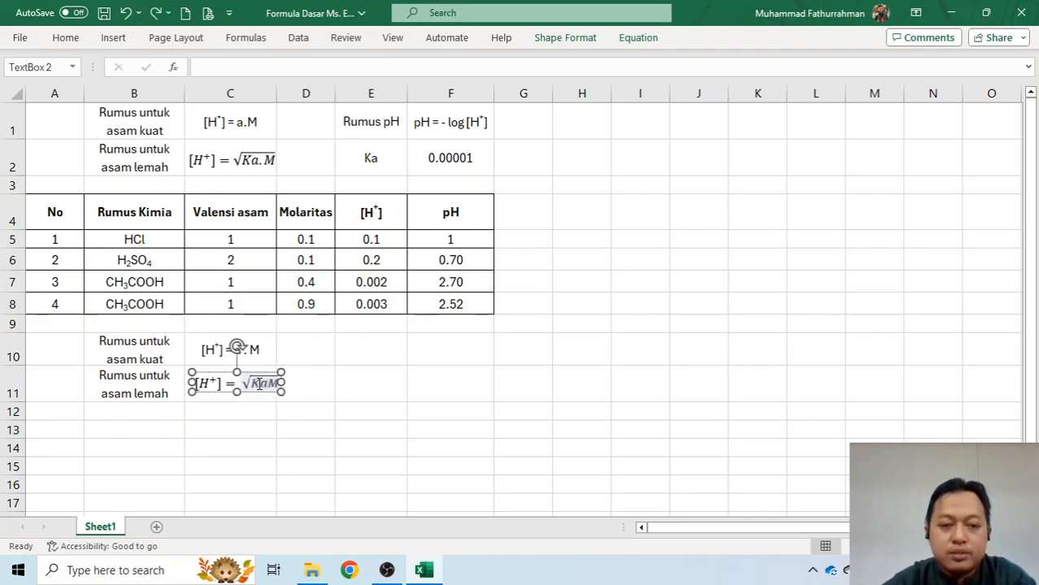
# - Put a period between Ka and M under the square root in the C11 equation, and select the equation box
pyautogui.write('.')
pyautogui.click(360, 394)
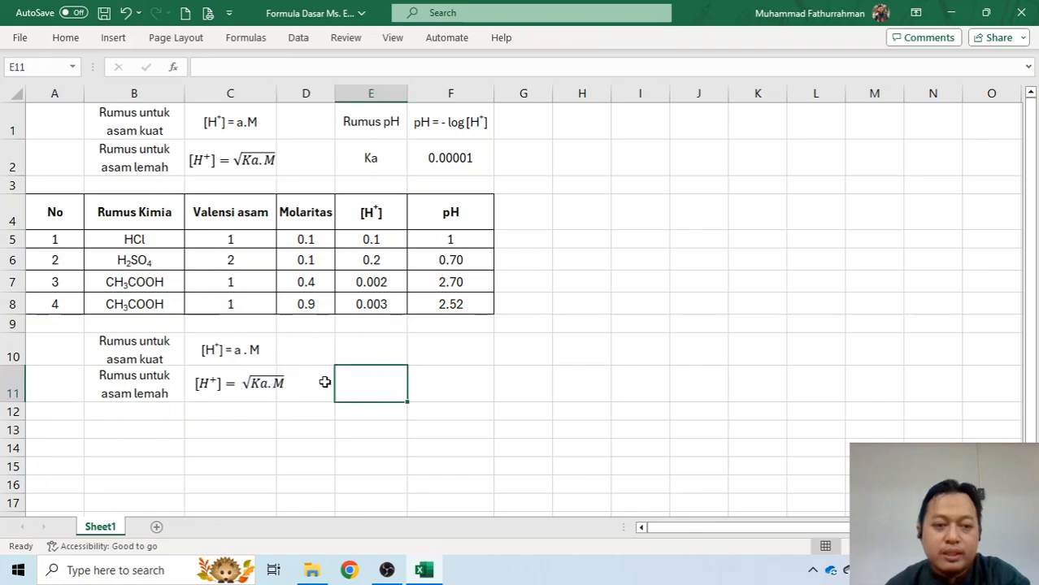
pyautogui.click(264, 378)
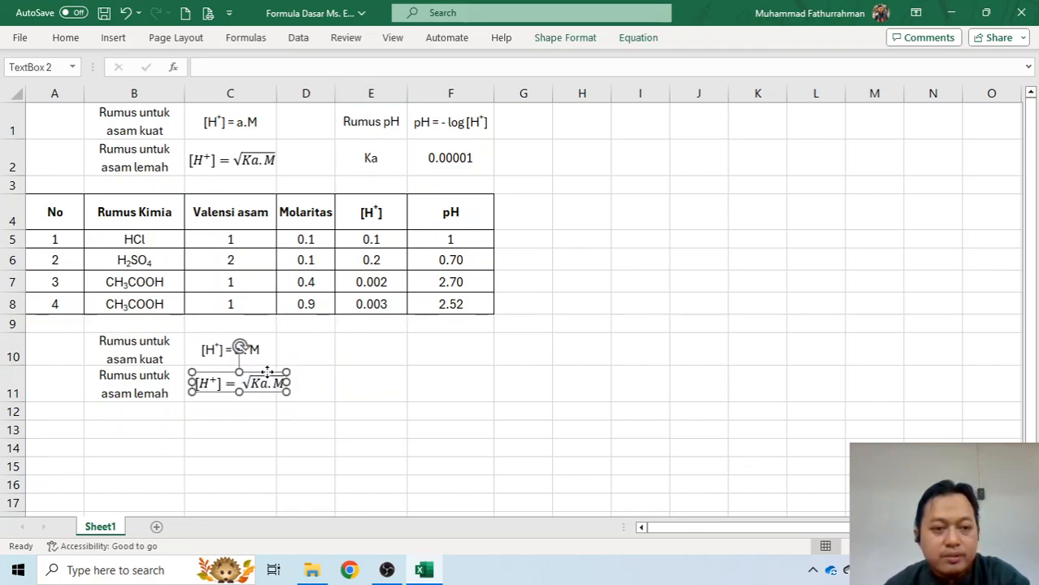
# - Shift the weak-acid equation box slightly to fit within C11, and enter "Rumus pH" in cell E10
pyautogui.moveTo(269, 371); pyautogui.dragTo(260, 372)
pyautogui.click(362, 347)
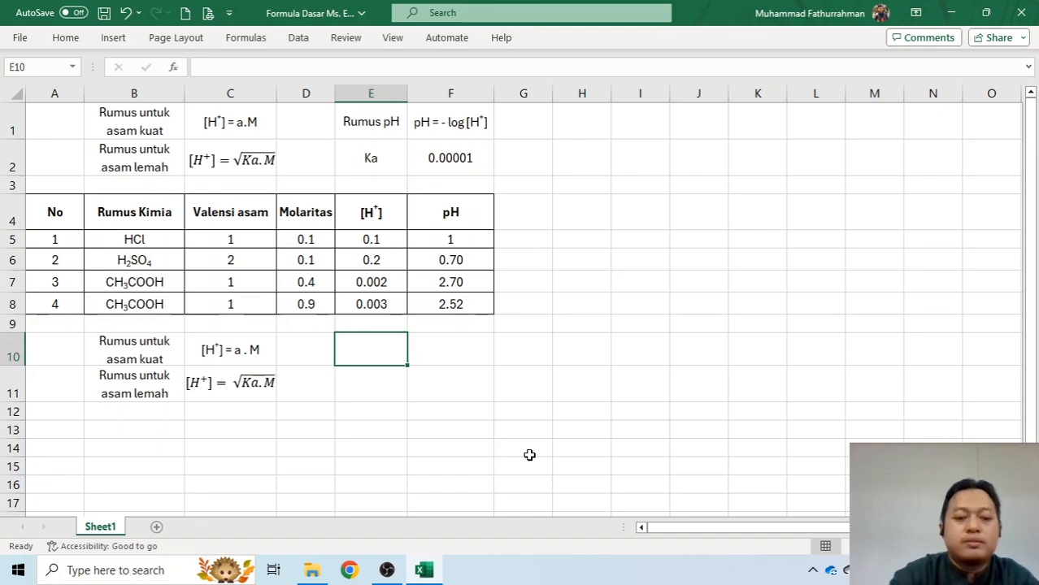
pyautogui.write('Rumu')
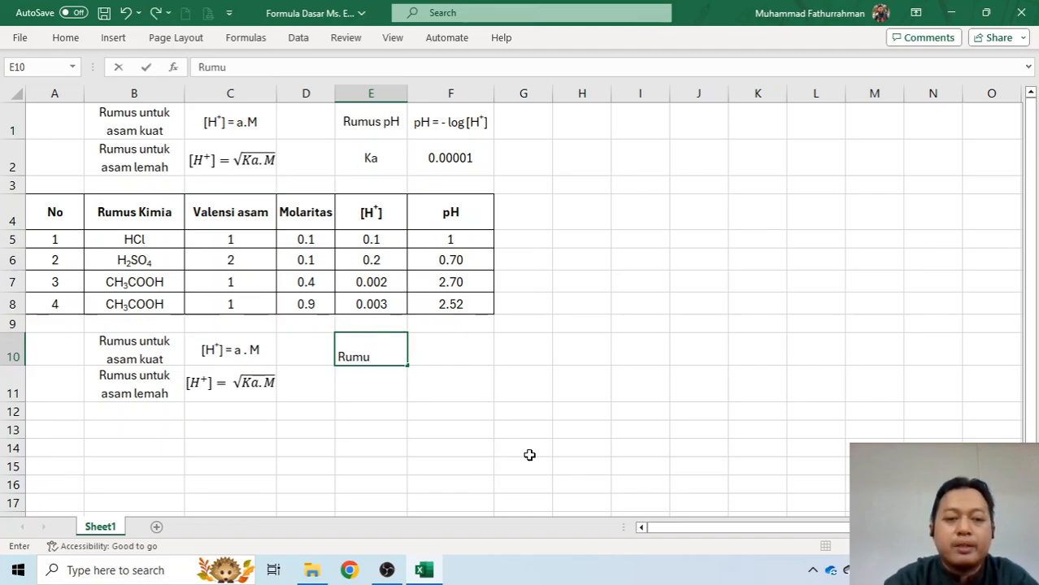
pyautogui.write('s pH')
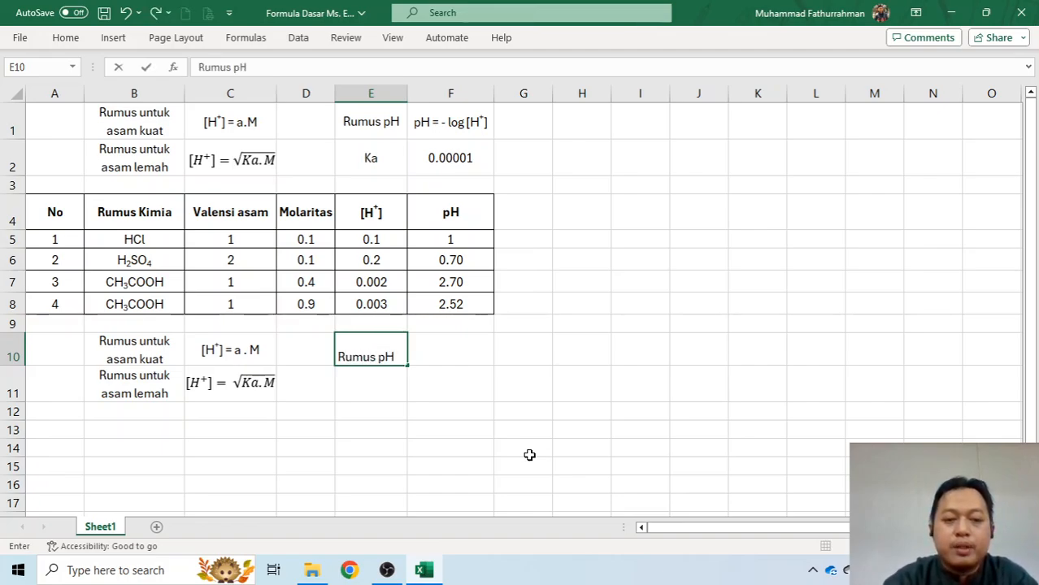
pyautogui.press('Return')
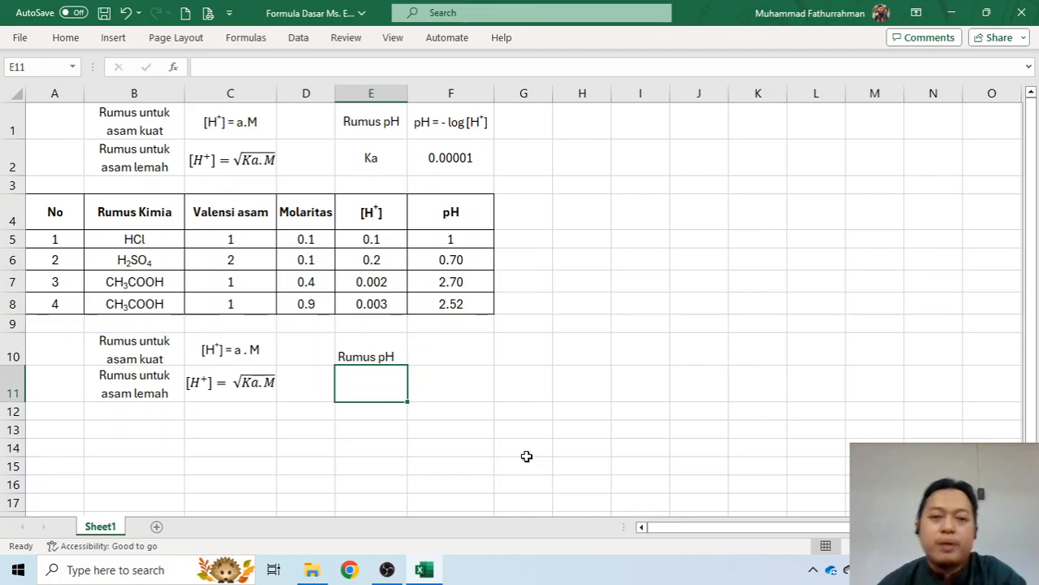
# - Centre the "Rumus pH" label in E10 both vertically and horizontally
pyautogui.click(358, 336)
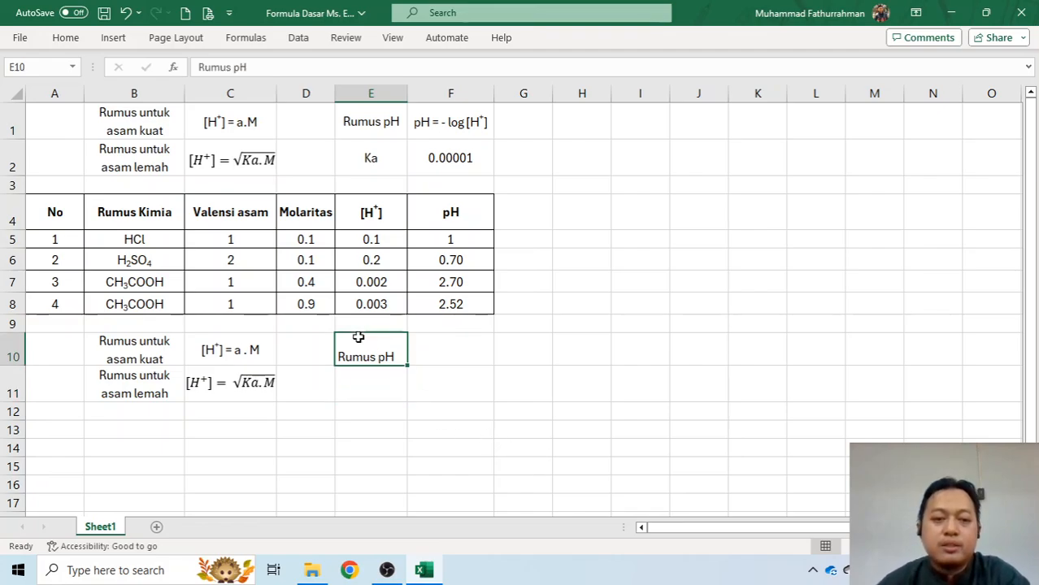
pyautogui.click(67, 39)
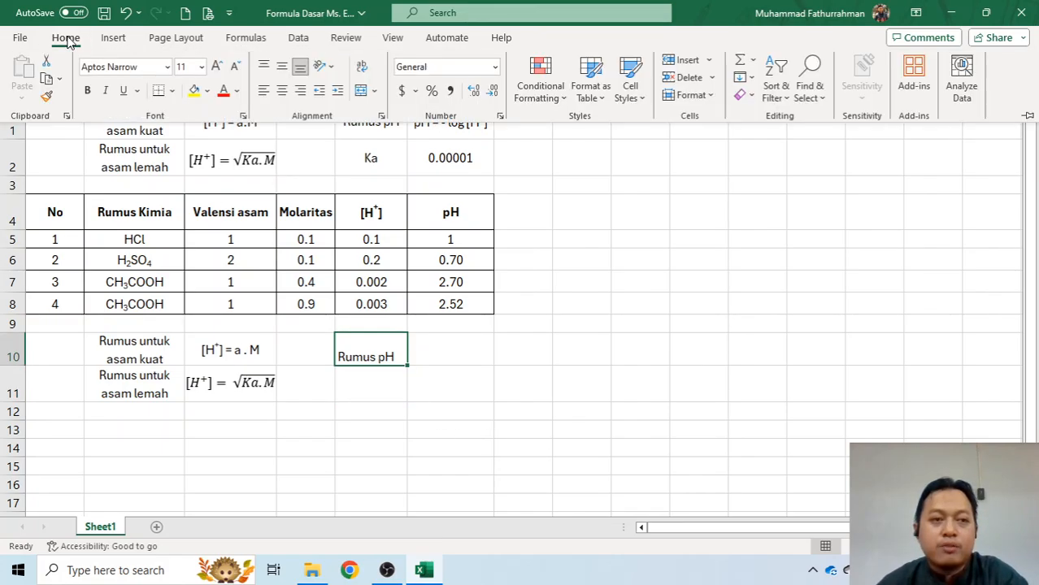
pyautogui.click(281, 67)
pyautogui.click(281, 89)
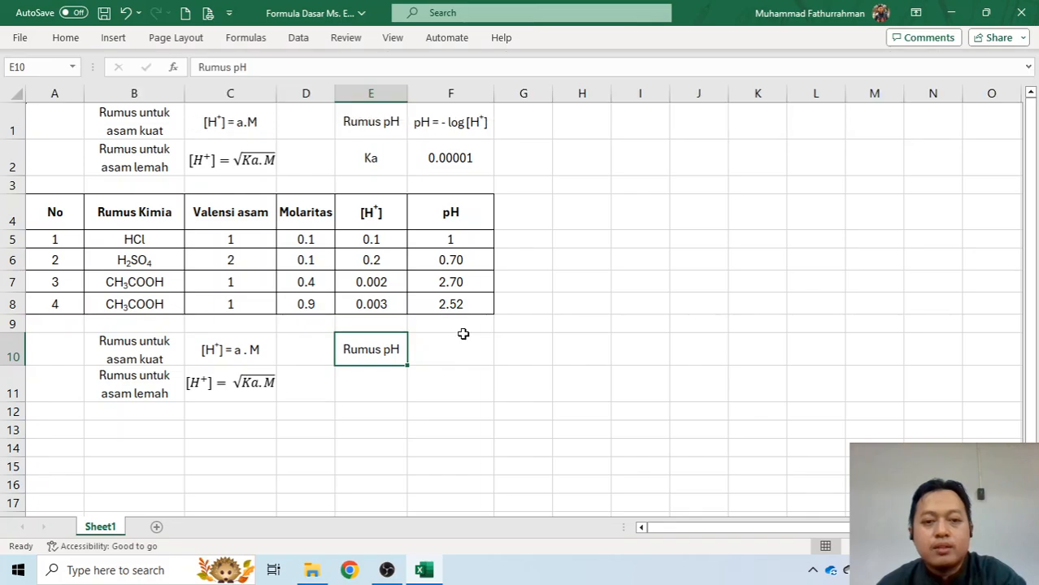
# - Enter the text "pH = - log [H+]" in cell F10
pyautogui.click(460, 352)
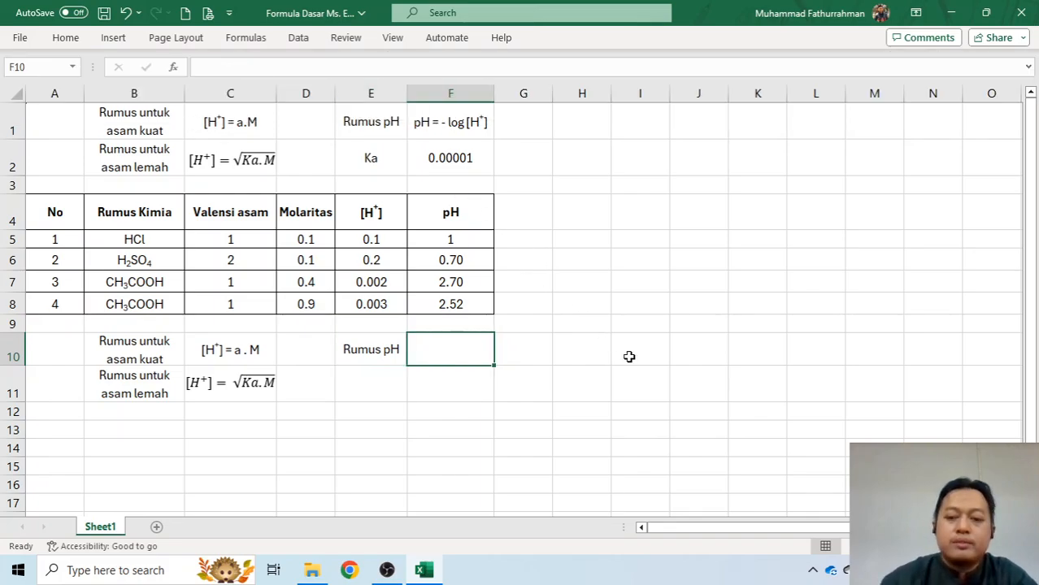
pyautogui.write('pH')
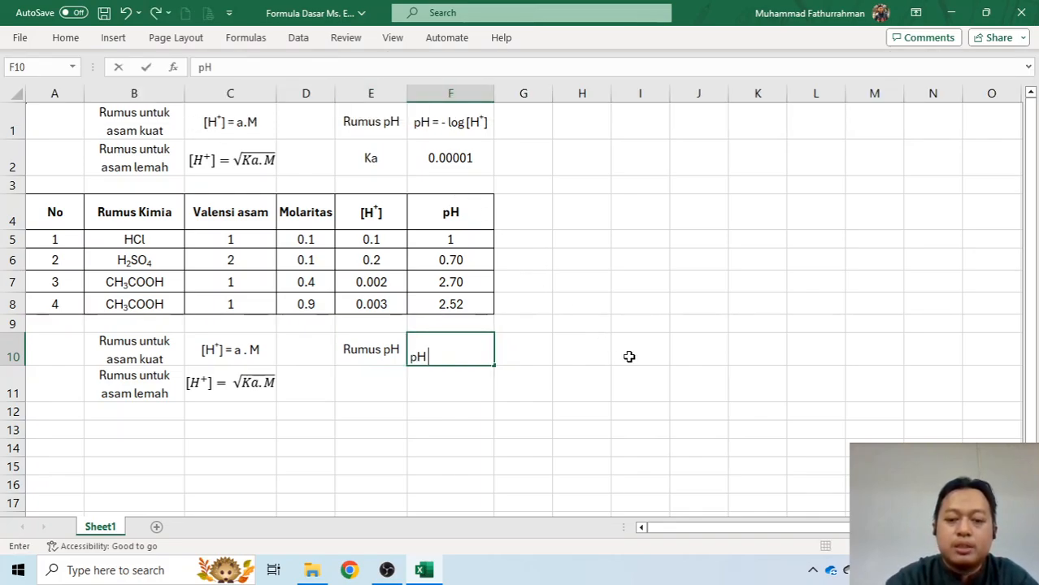
pyautogui.write(' = - ')
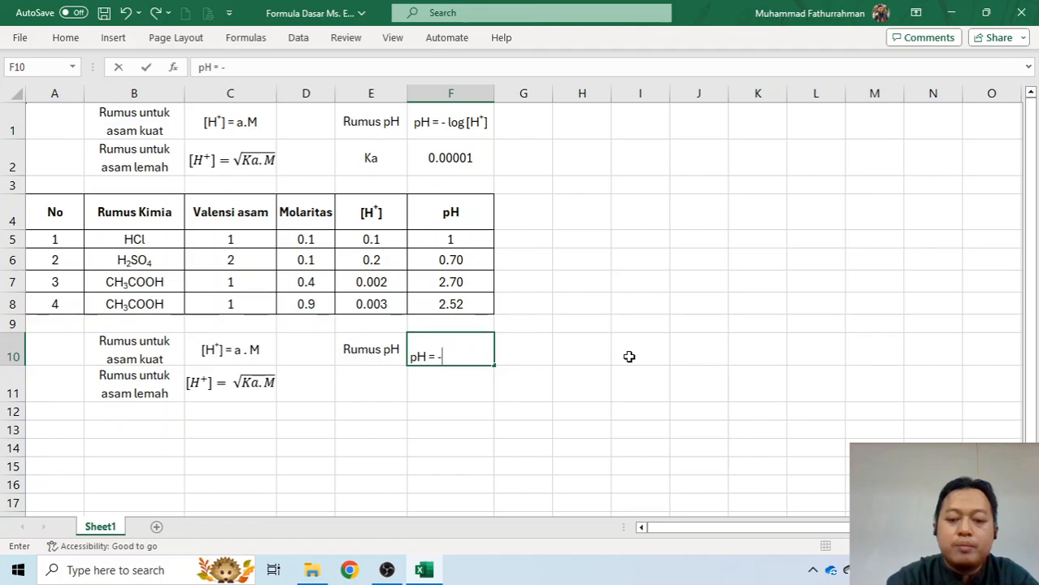
pyautogui.write('log')
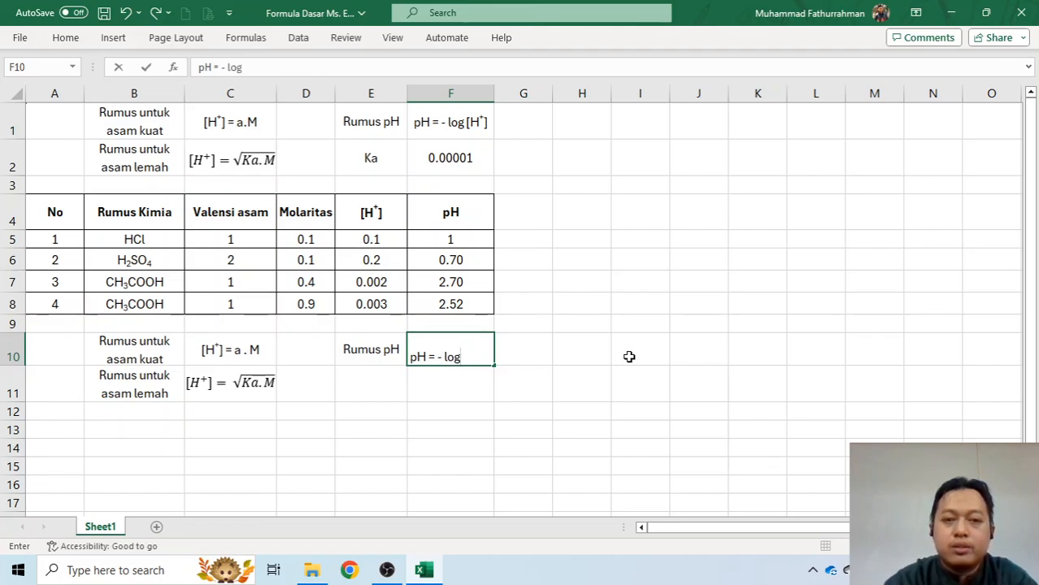
pyautogui.write(' [H+')
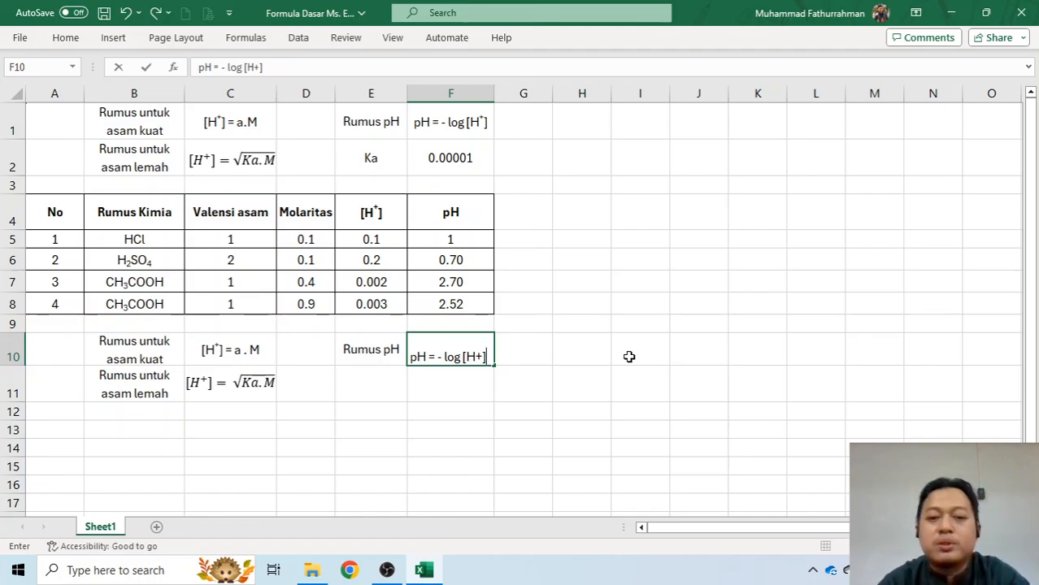
pyautogui.press('Left')
pyautogui.press('Right')
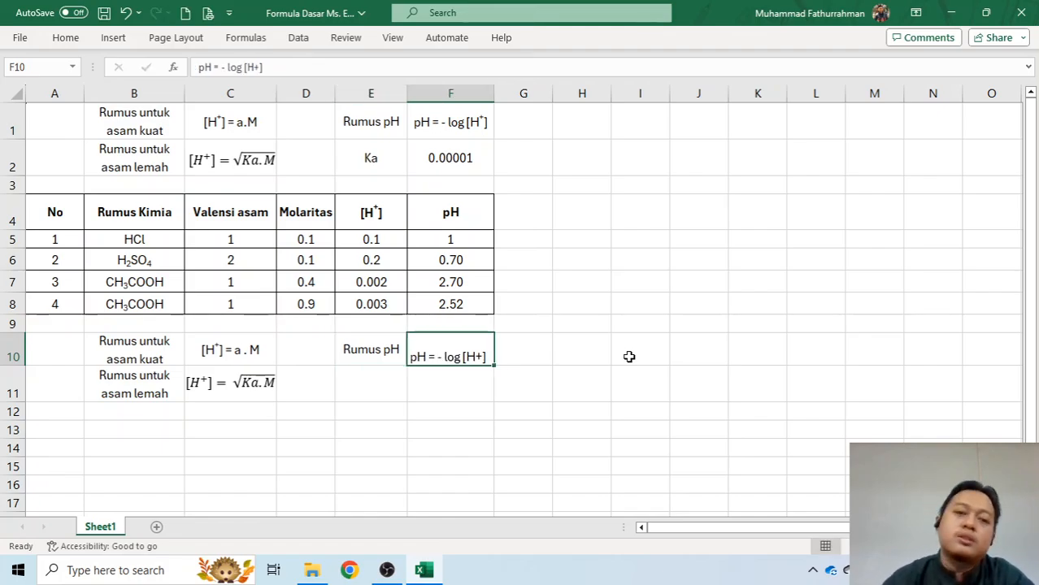
# - Format only the "+" in the F10 pH formula text as superscript
pyautogui.doubleClick(477, 356)
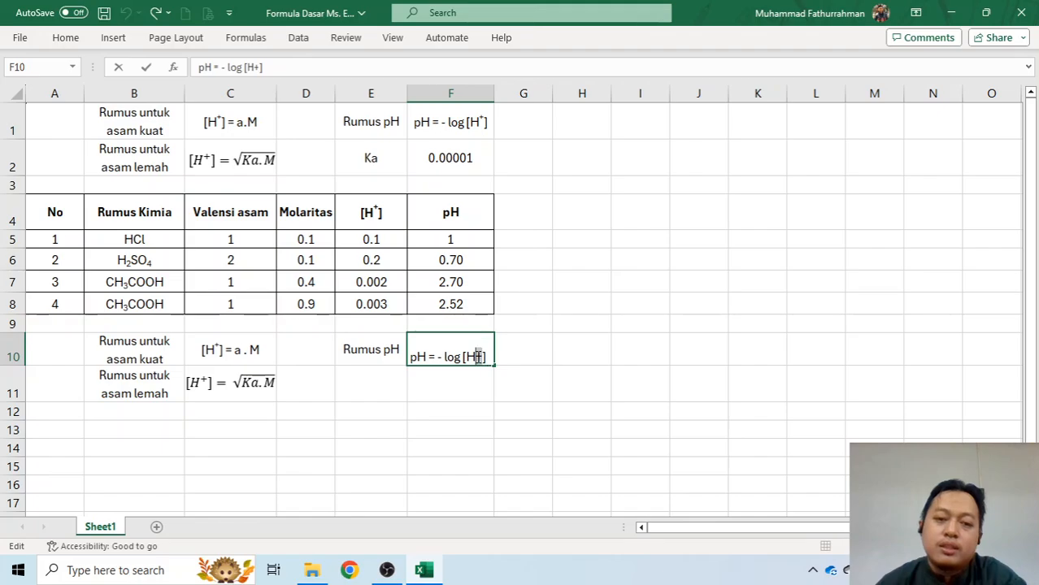
pyautogui.moveTo(475, 356); pyautogui.dragTo(482, 356)
pyautogui.click(65, 37)
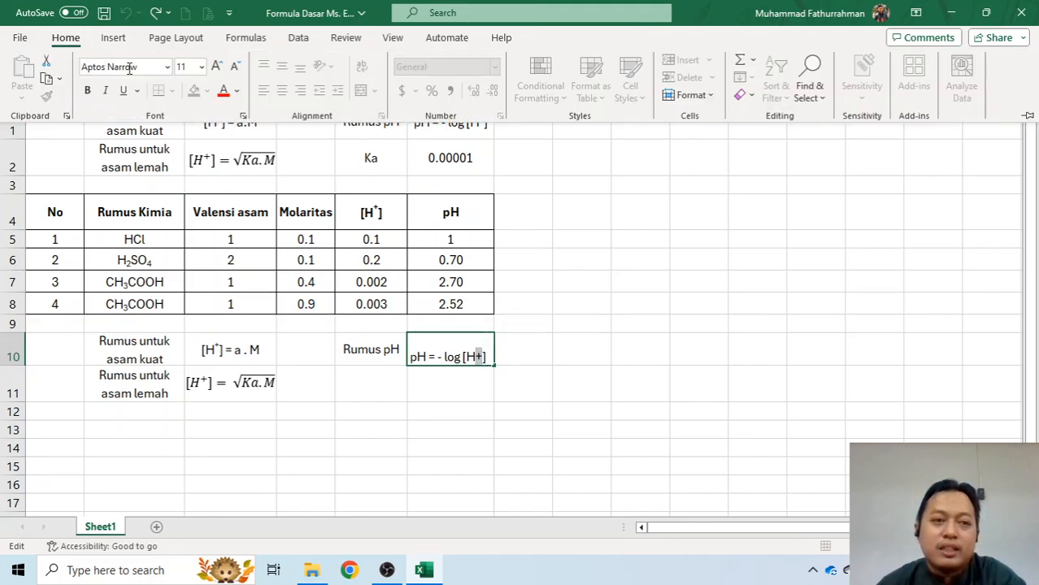
pyautogui.click(242, 115)
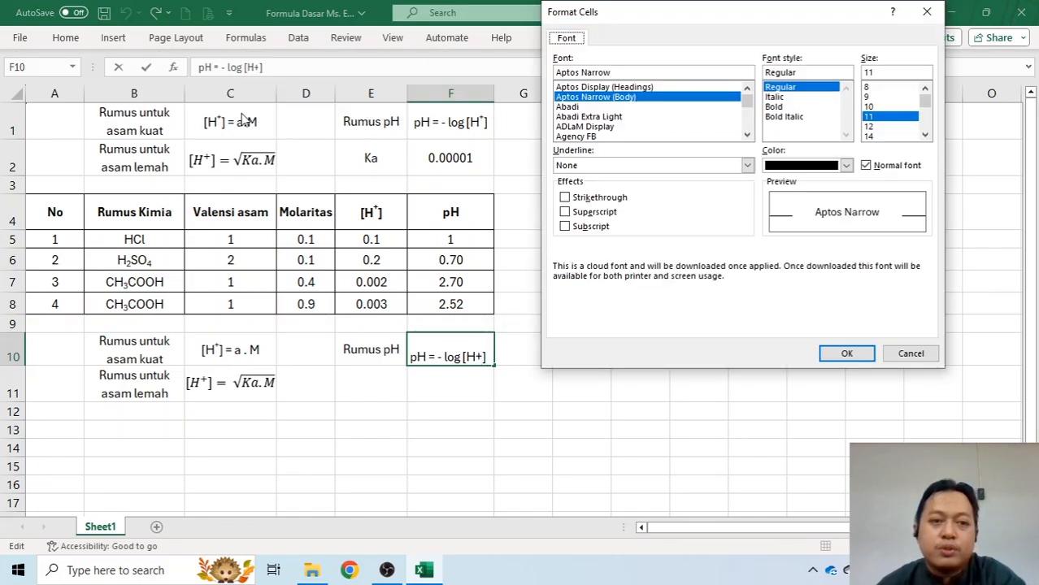
pyautogui.click(604, 215)
pyautogui.click(846, 353)
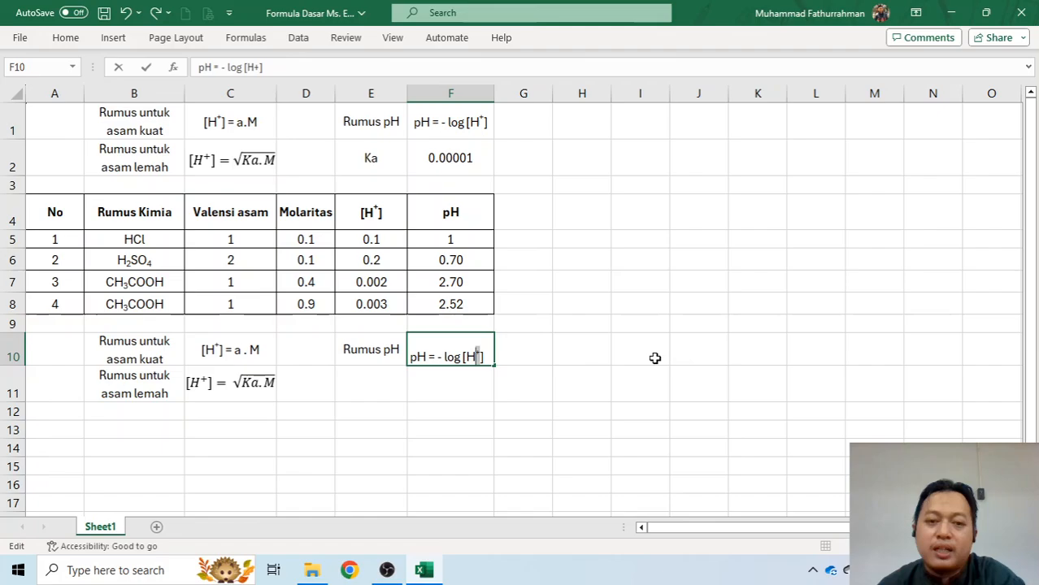
pyautogui.click(477, 391)
# - Centre the pH formula text in F10 both horizontally and vertically
pyautogui.click(424, 353)
pyautogui.click(67, 39)
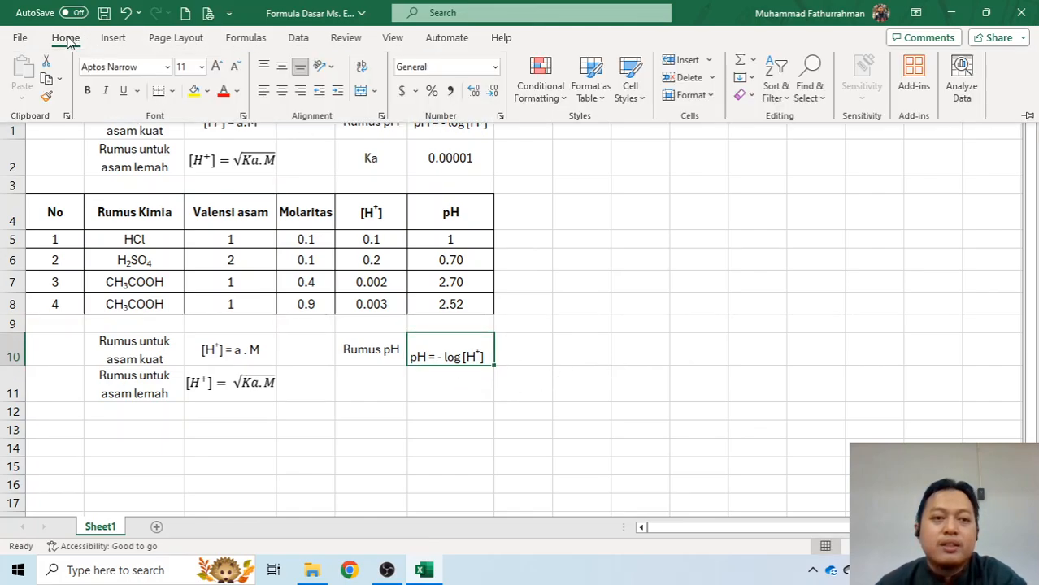
pyautogui.click(281, 90)
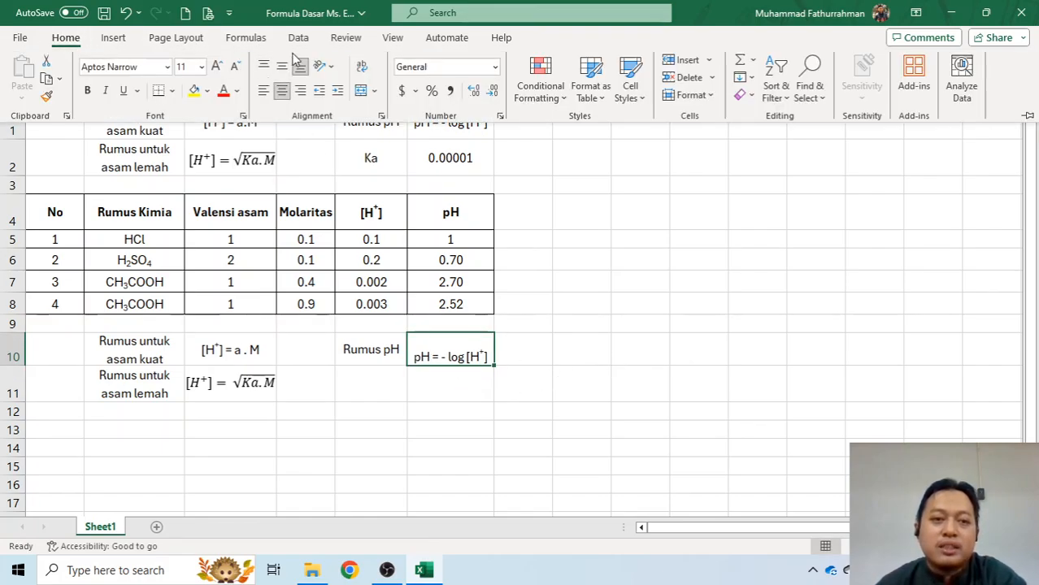
pyautogui.click(282, 65)
pyautogui.click(392, 388)
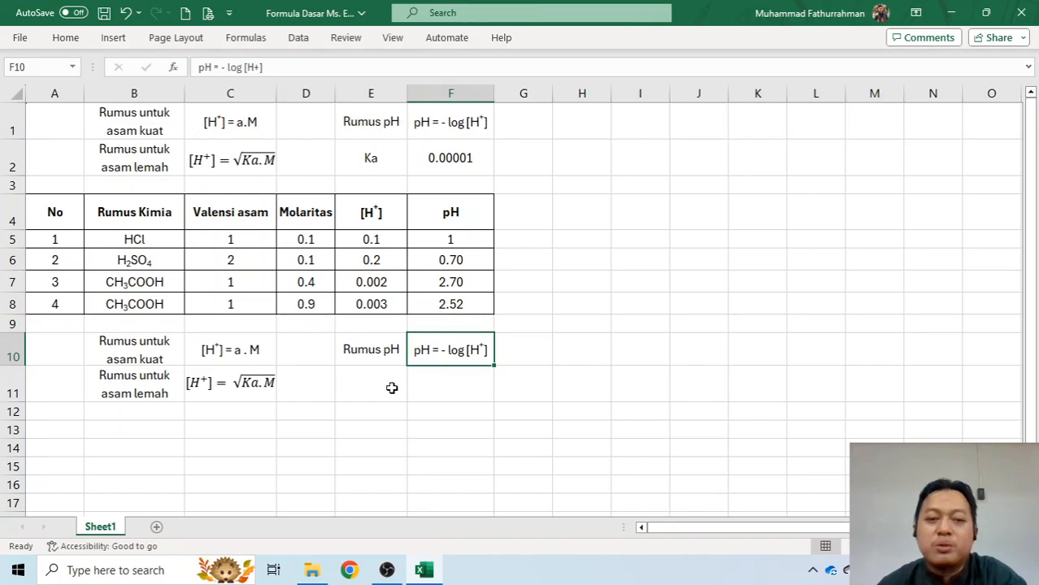
# - Enter the label "Ka" in cell E11, below the "Rumus pH" label
pyautogui.click(392, 388)
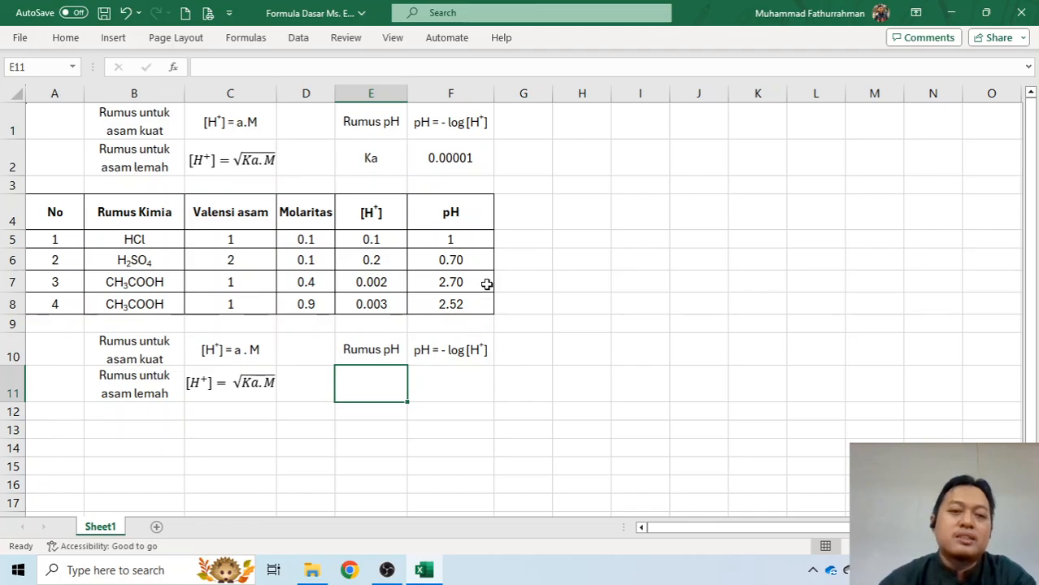
pyautogui.write('Ka')
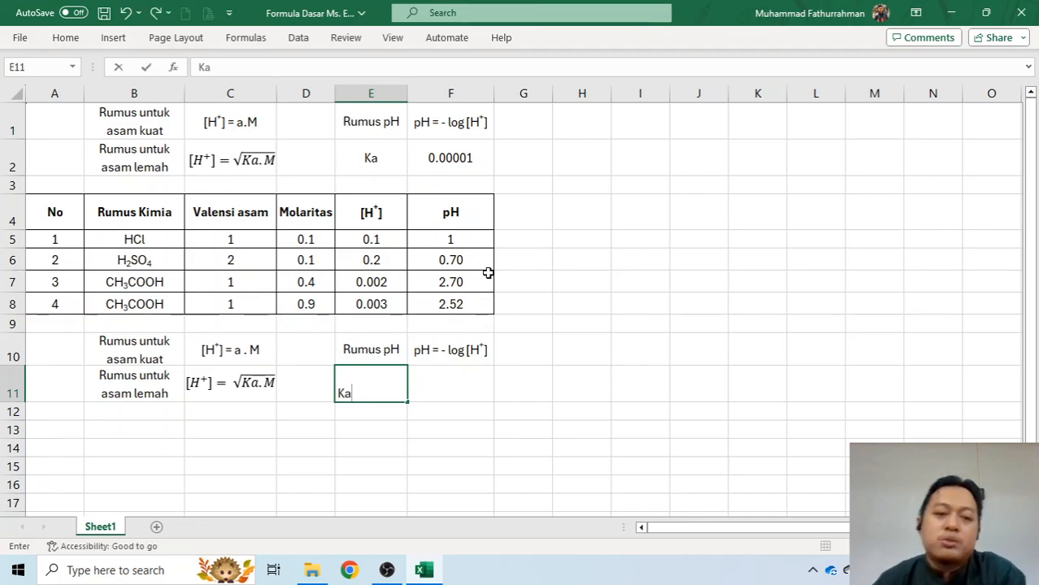
pyautogui.click(74, 40)
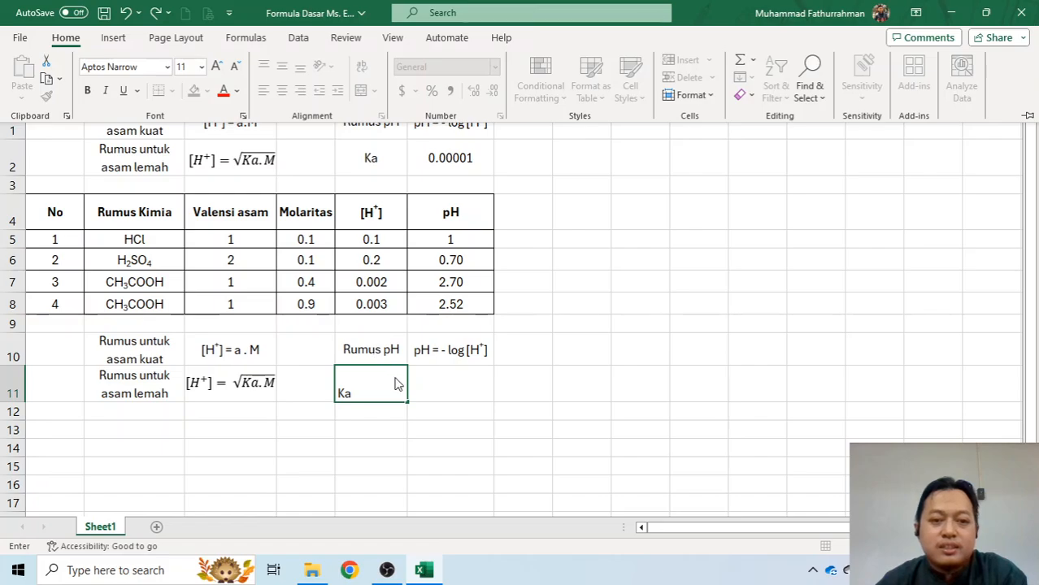
pyautogui.click(381, 399)
pyautogui.click(373, 411)
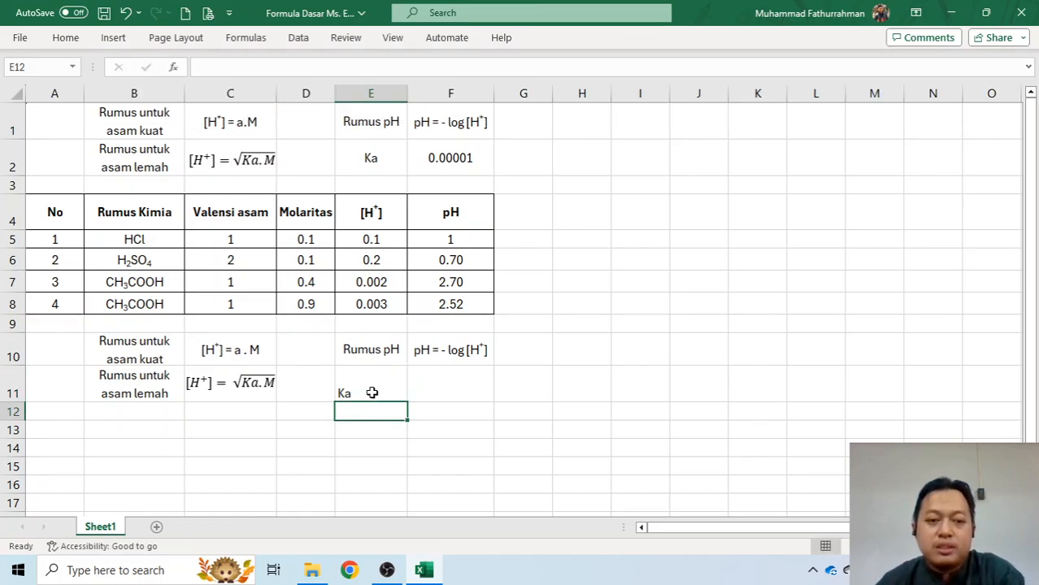
# - Centre the "Ka" label in E11 both horizontally and vertically
pyautogui.click(372, 392)
pyautogui.click(70, 39)
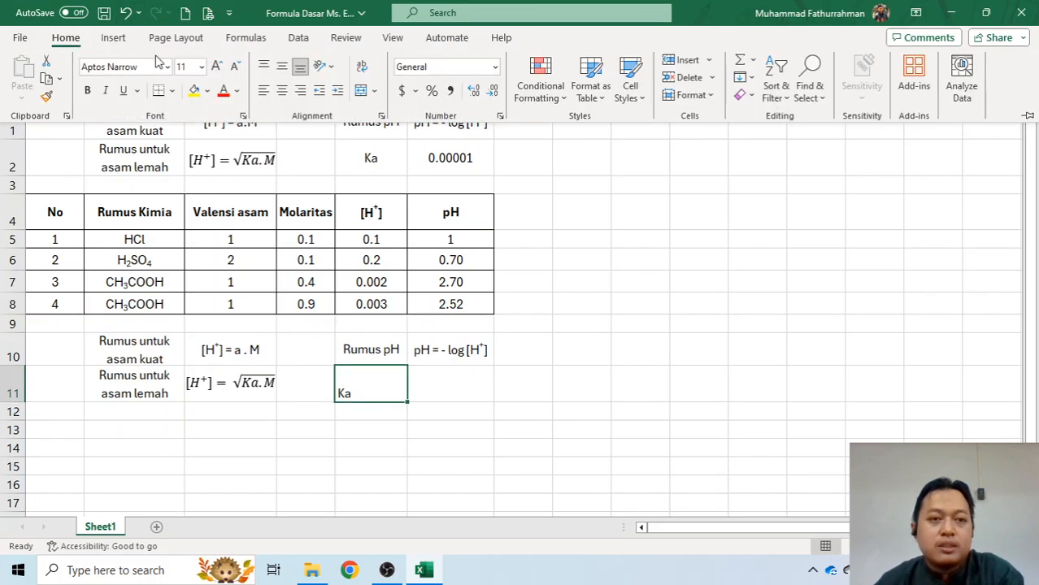
pyautogui.click(281, 91)
pyautogui.click(281, 66)
pyautogui.click(461, 371)
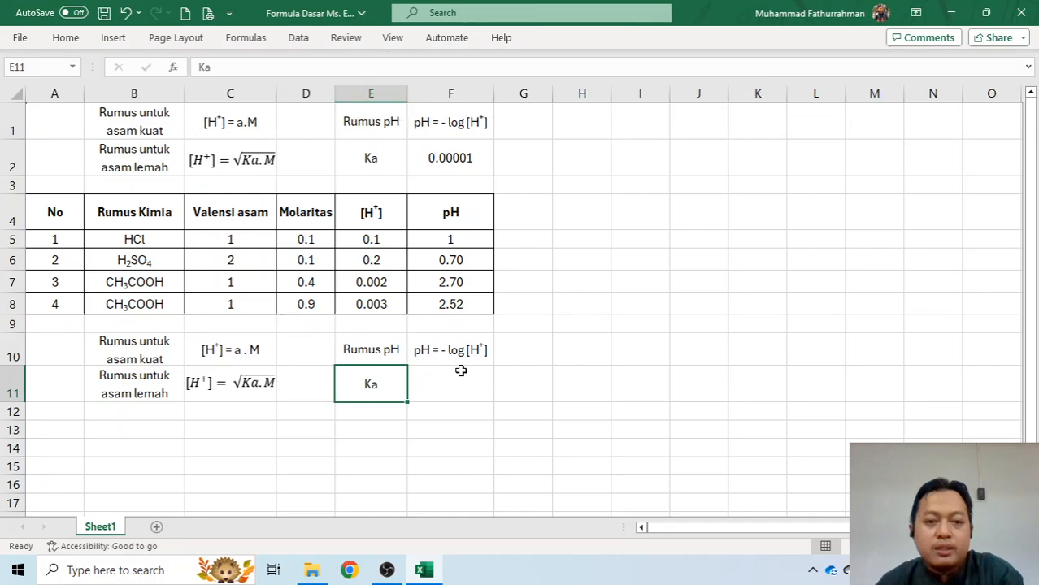
# - Check the example's Ka formula in F2 and enter the same formula, =10^-5, in cell F11
pyautogui.click(461, 376)
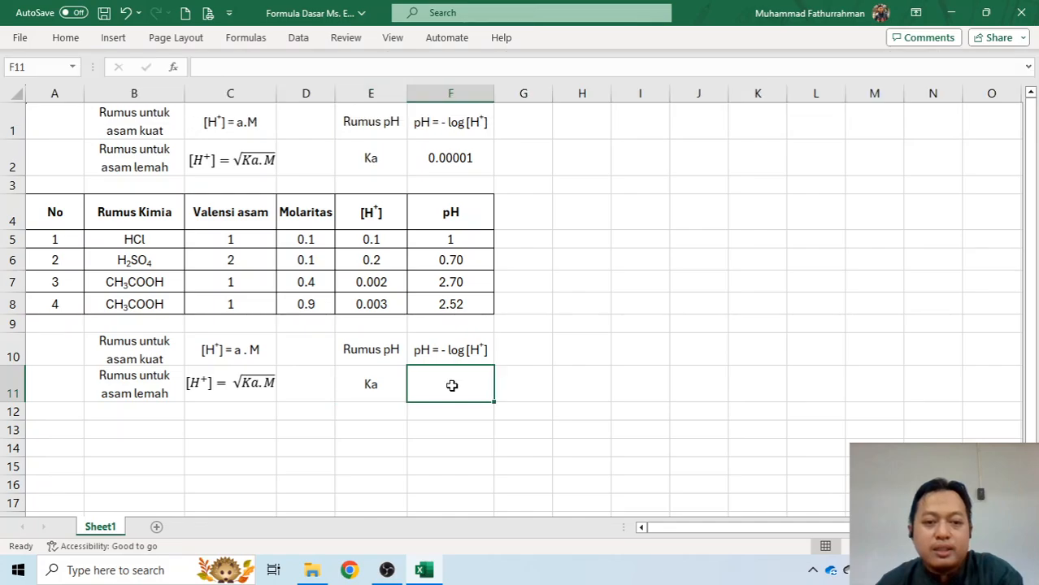
pyautogui.click(448, 172)
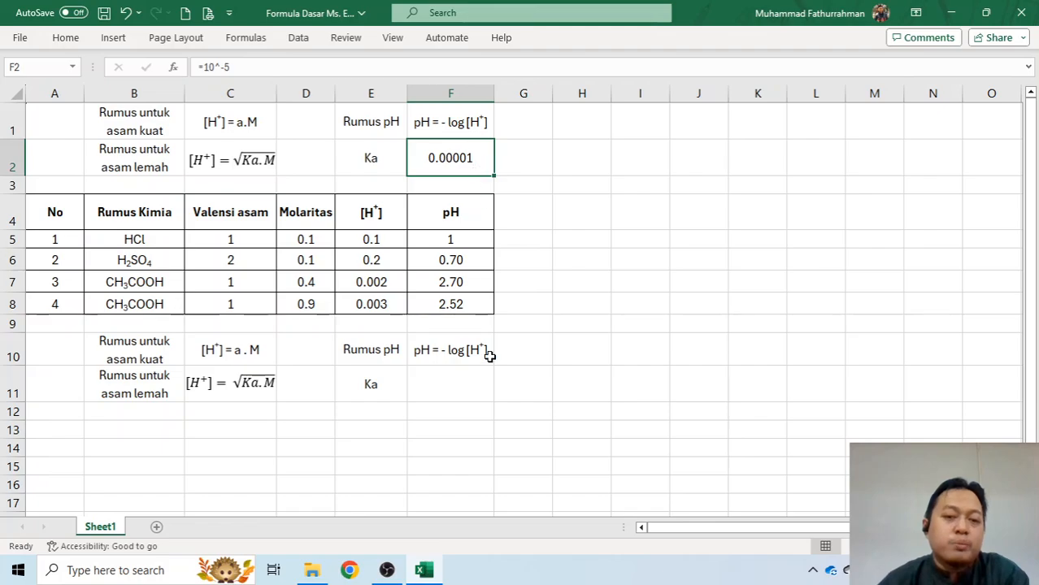
pyautogui.click(468, 383)
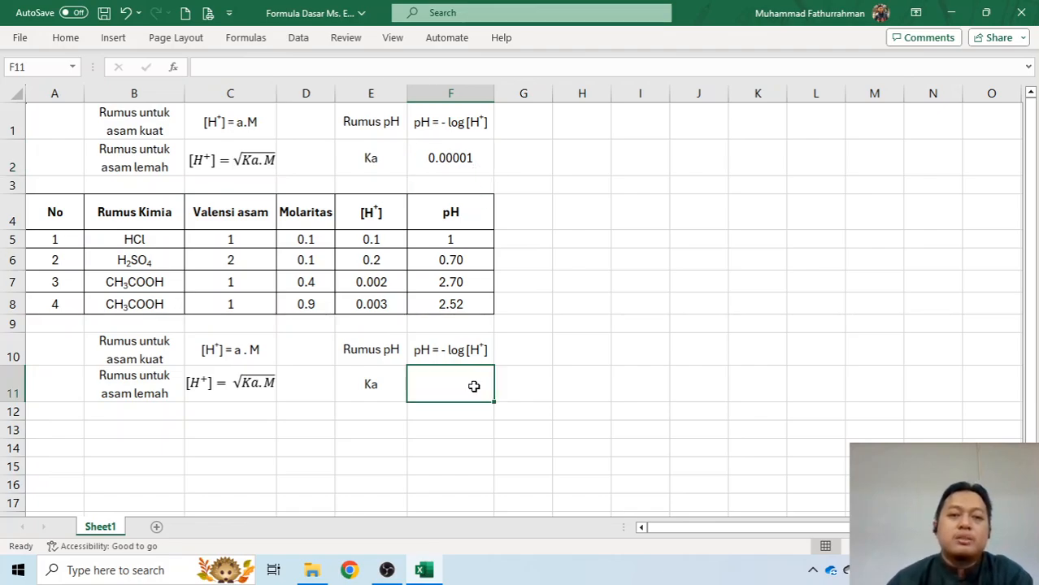
pyautogui.click(449, 159)
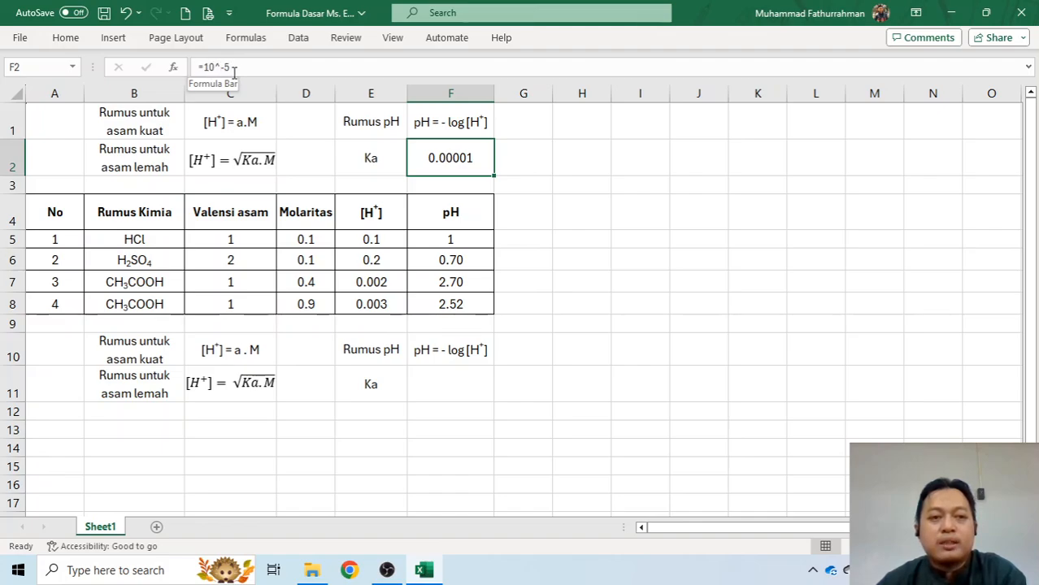
pyautogui.click(466, 383)
pyautogui.write('=')
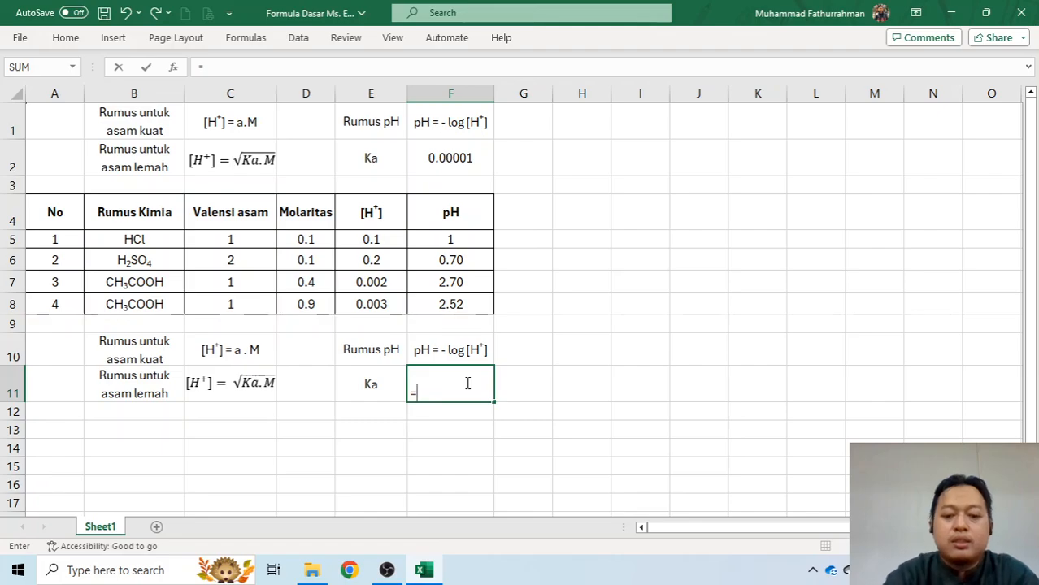
pyautogui.write('10')
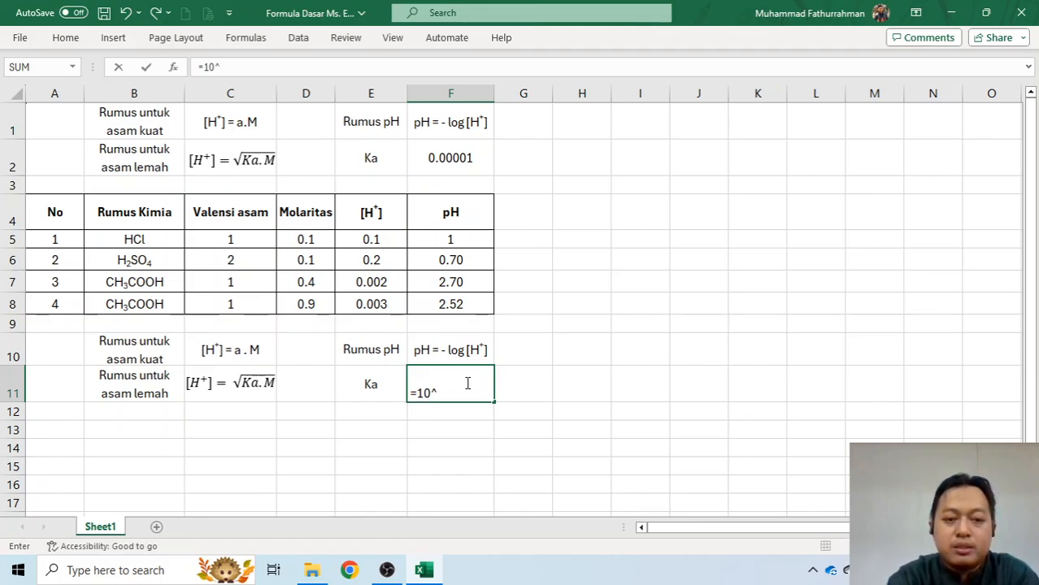
pyautogui.write('^-5')
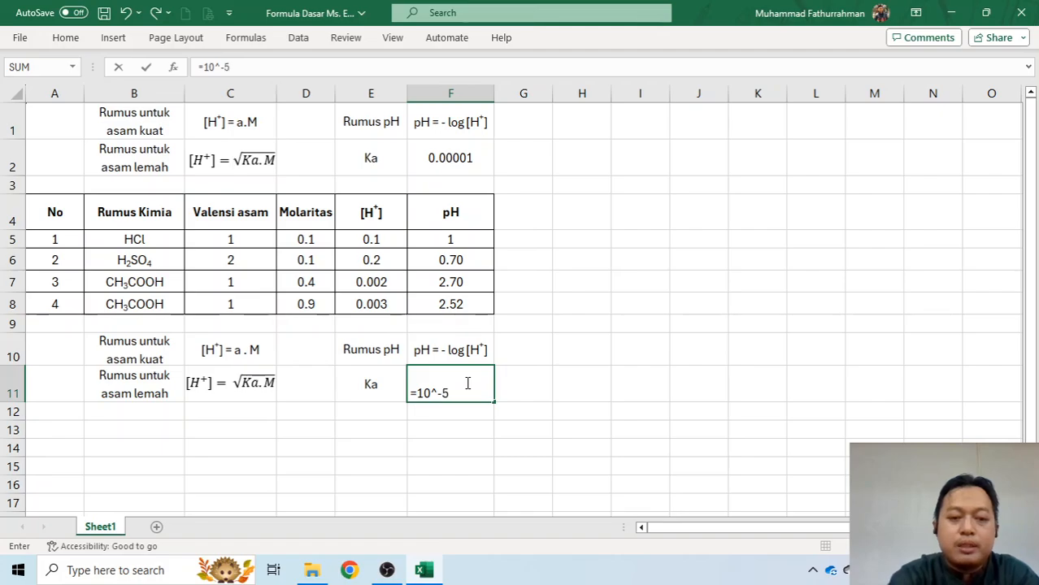
pyautogui.press('Return')
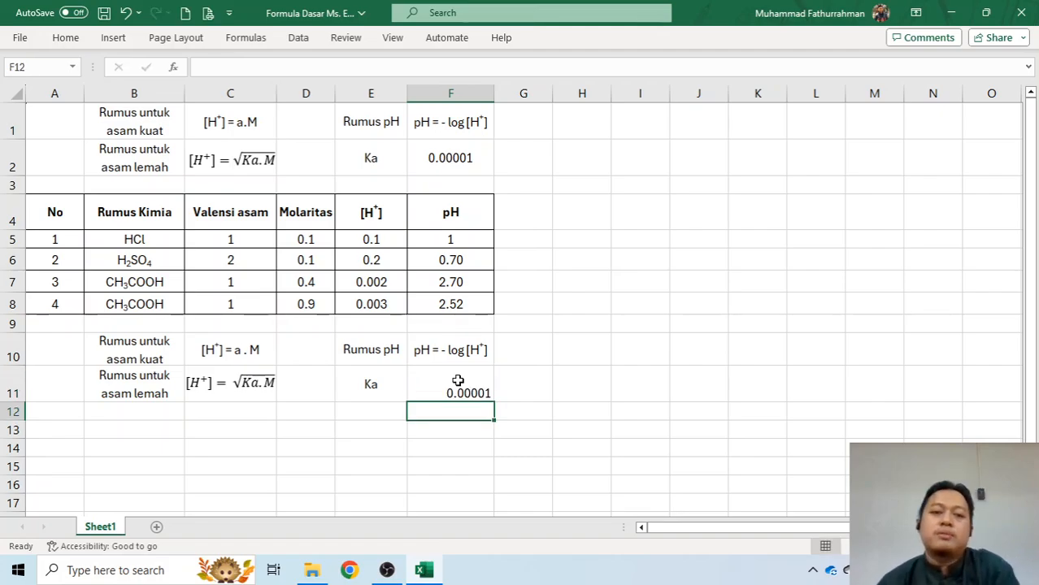
# - Centre the Ka value in F11 both horizontally and vertically
pyautogui.click(458, 383)
pyautogui.click(66, 37)
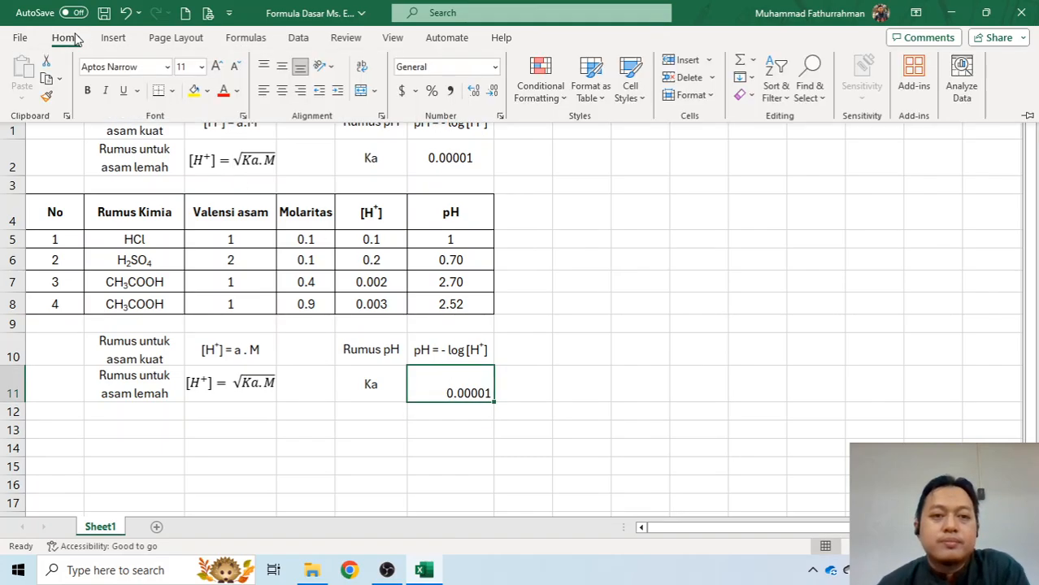
pyautogui.click(281, 90)
pyautogui.click(281, 67)
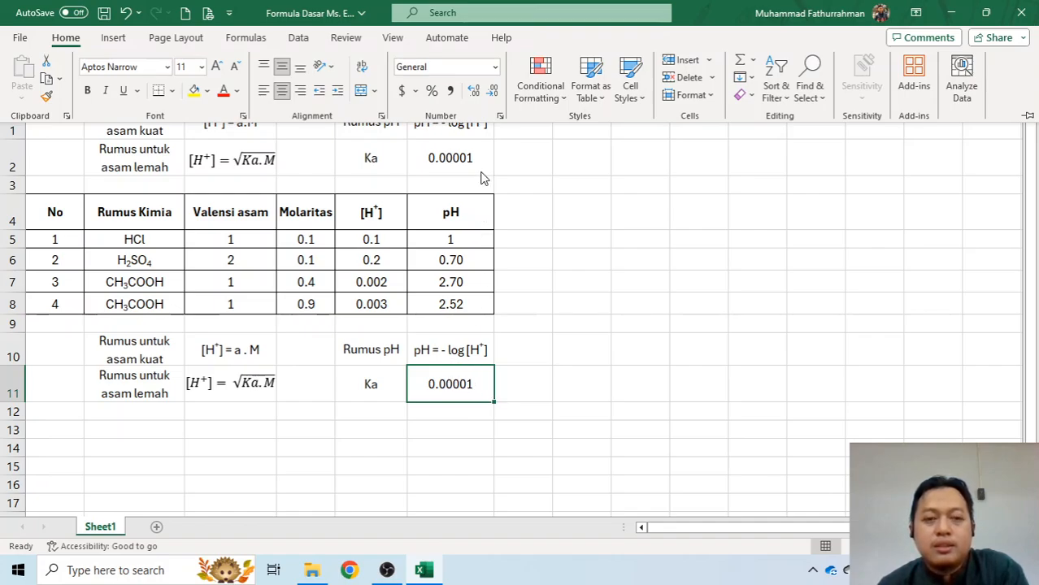
# - Try the Scientific number format on the Ka value in F11, and return the cell to the General format
pyautogui.click(496, 68)
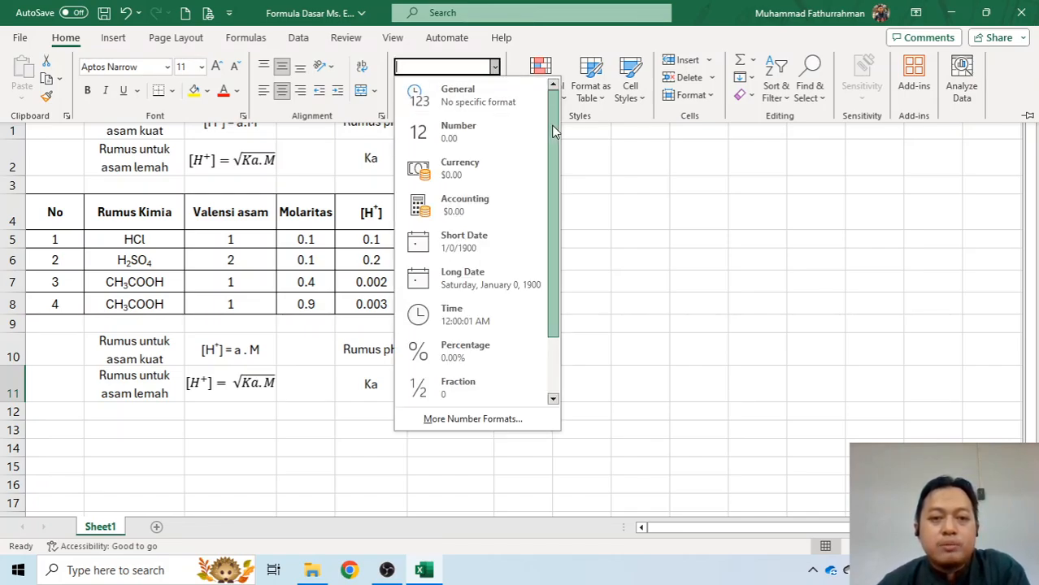
pyautogui.moveTo(553, 114); pyautogui.dragTo(559, 181)
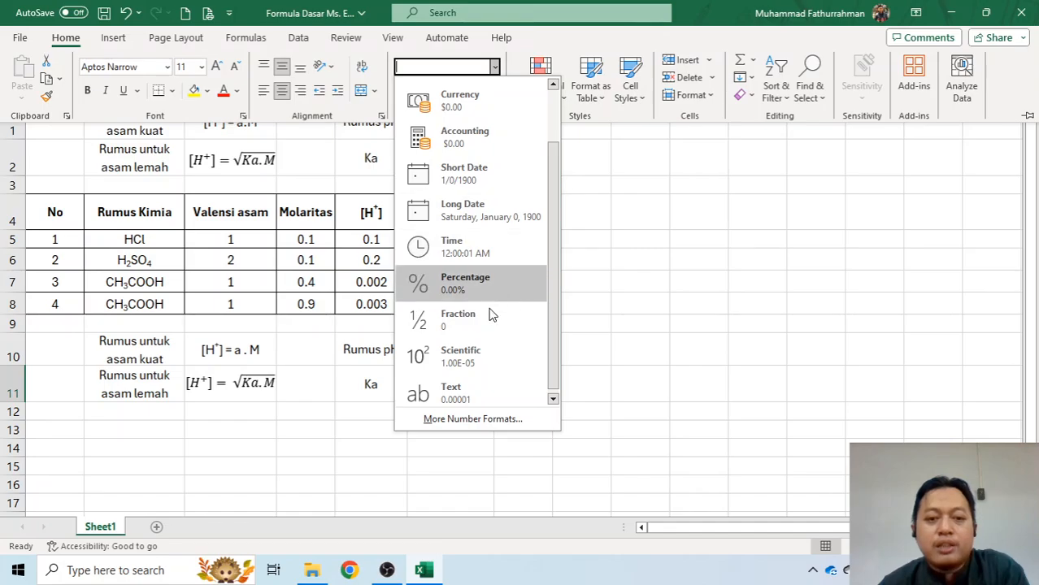
pyautogui.click(493, 370)
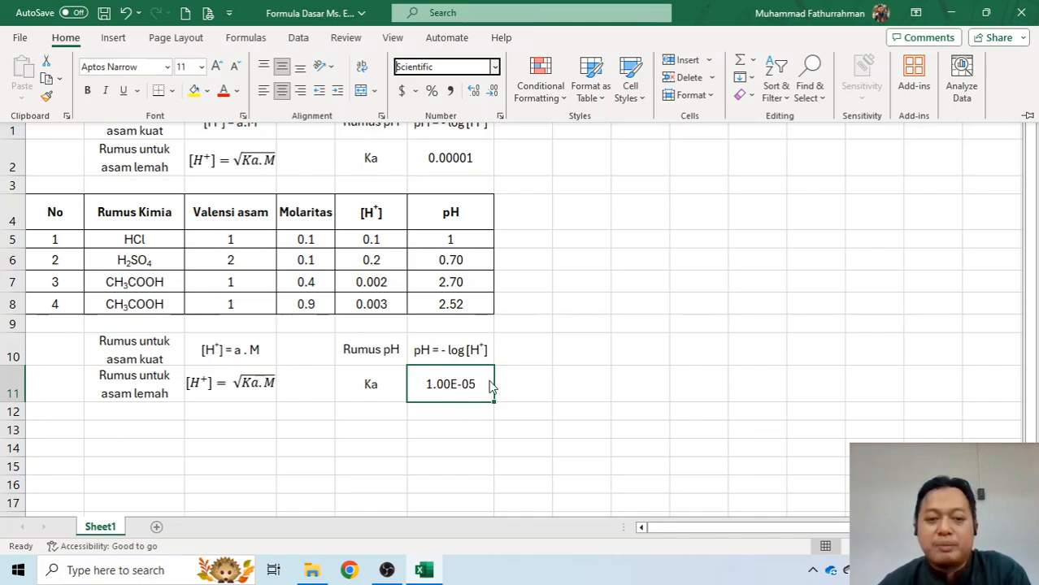
pyautogui.click(495, 68)
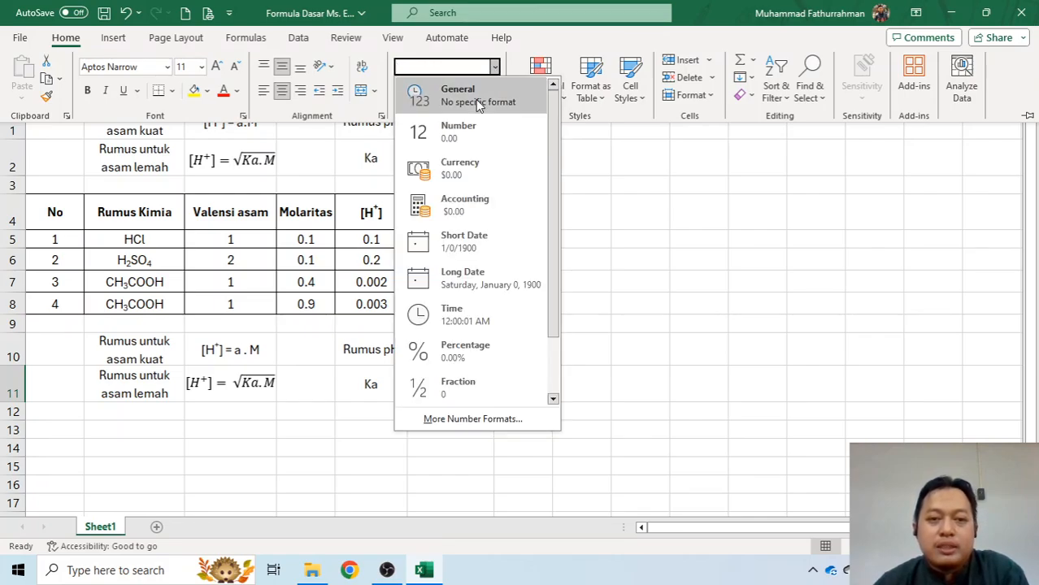
pyautogui.click(476, 96)
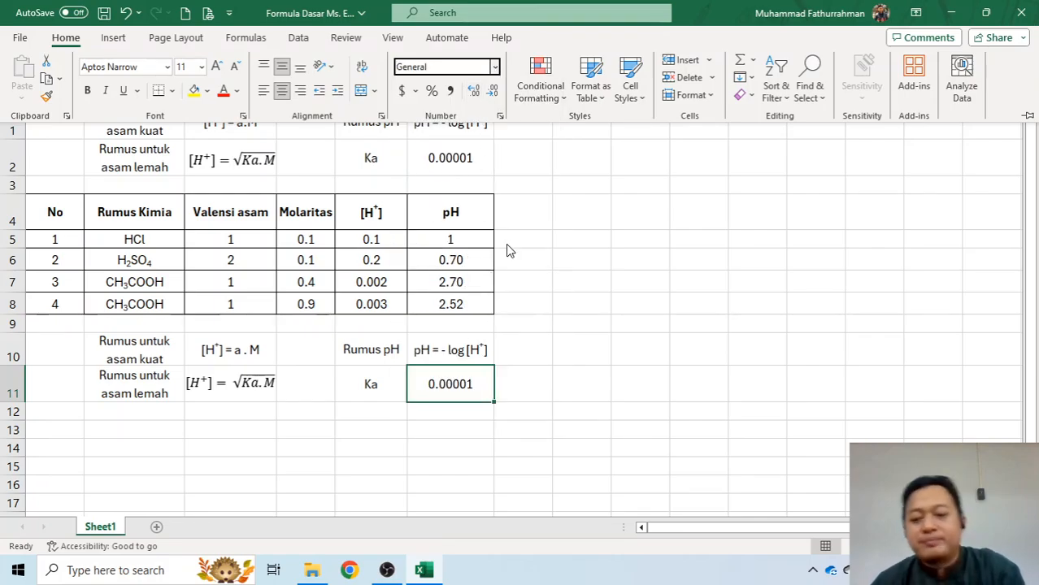
pyautogui.click(533, 406)
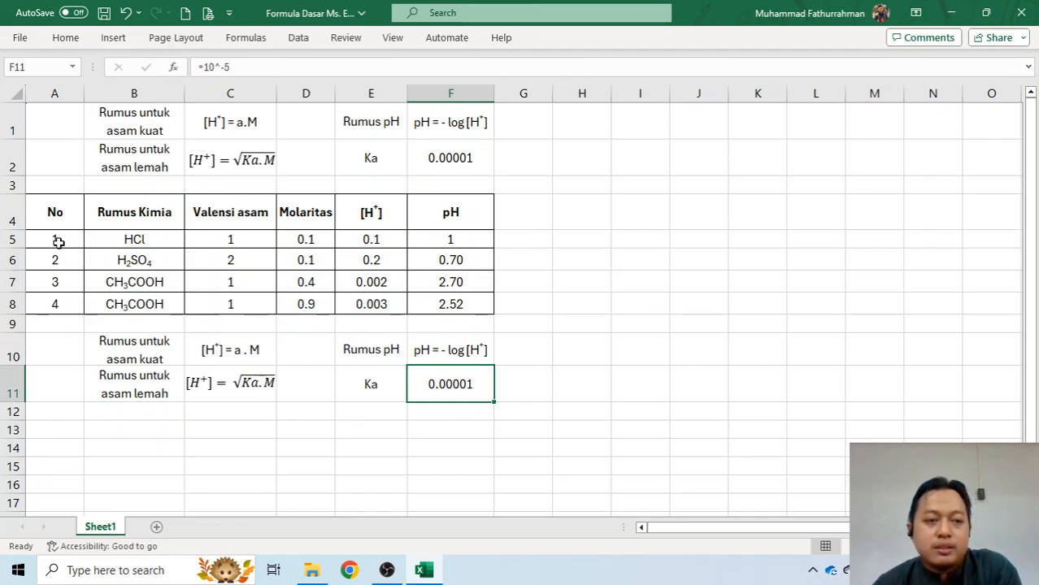
# - Start a table header in row 13 with "No" in A13 and "Rumus Kimia" in B13
pyautogui.click(59, 430)
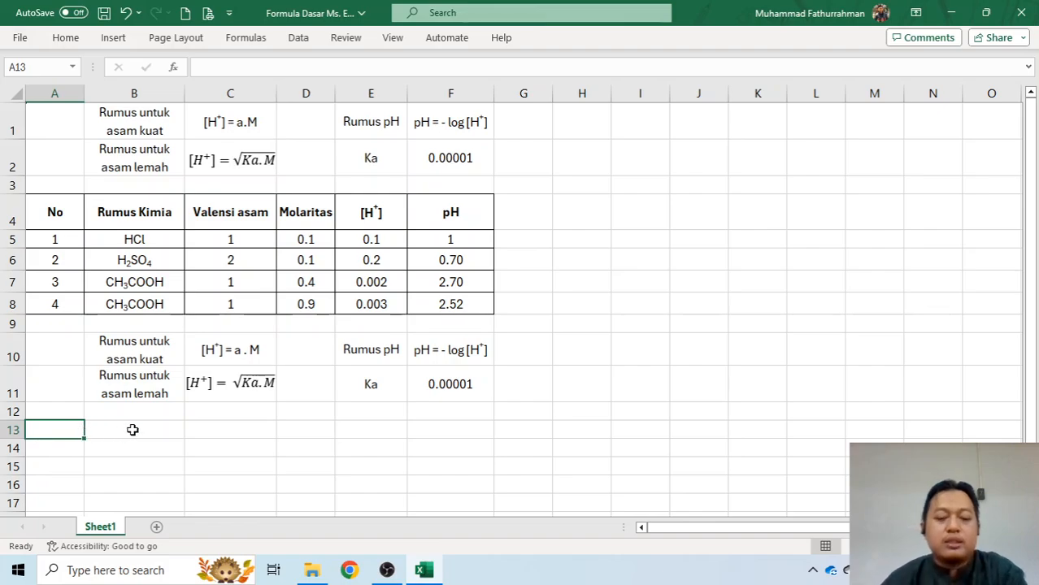
pyautogui.write('No')
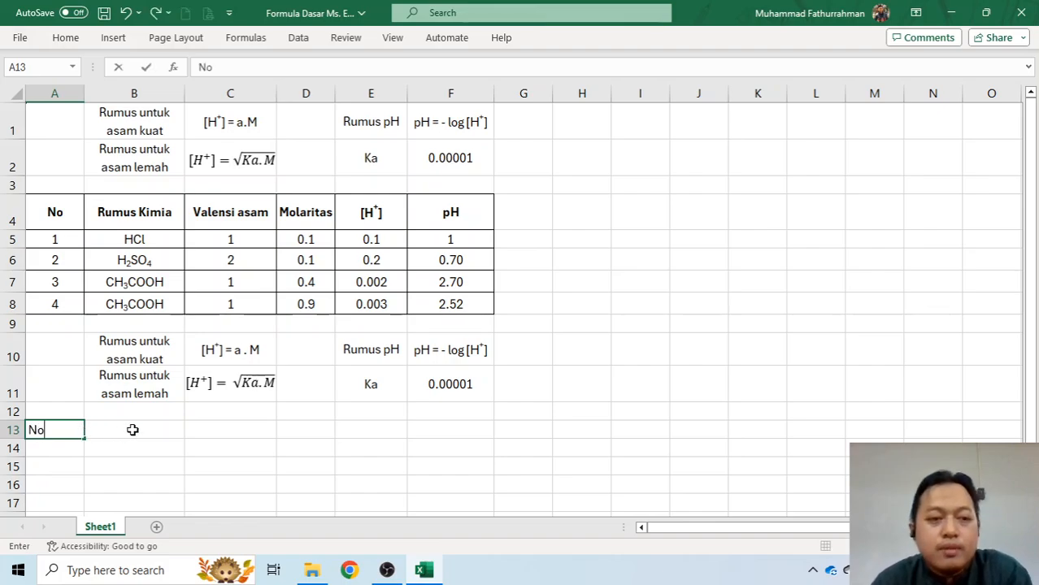
pyautogui.click(132, 430)
pyautogui.write('Ru')
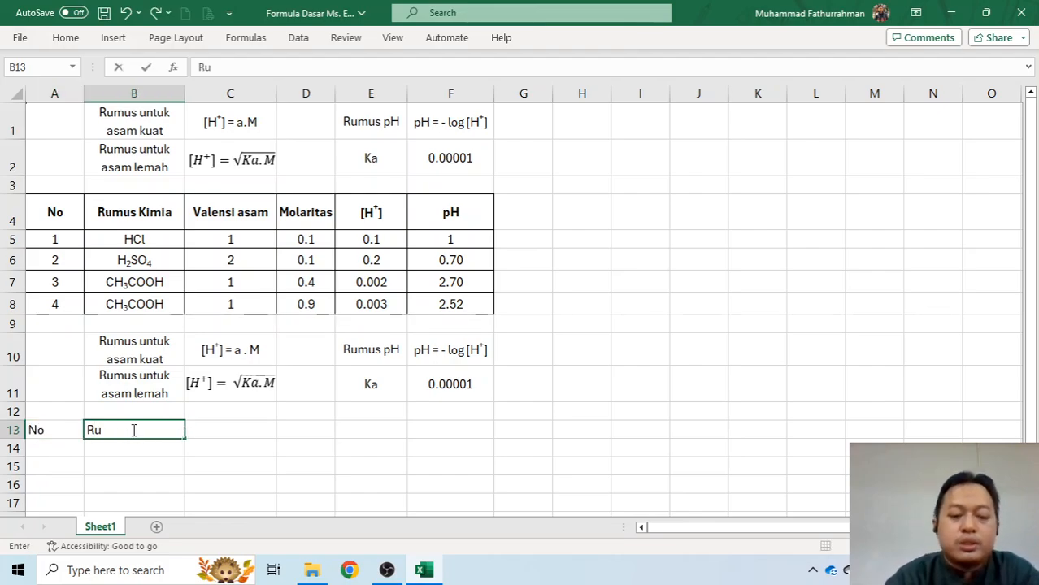
pyautogui.write('mus Kimia')
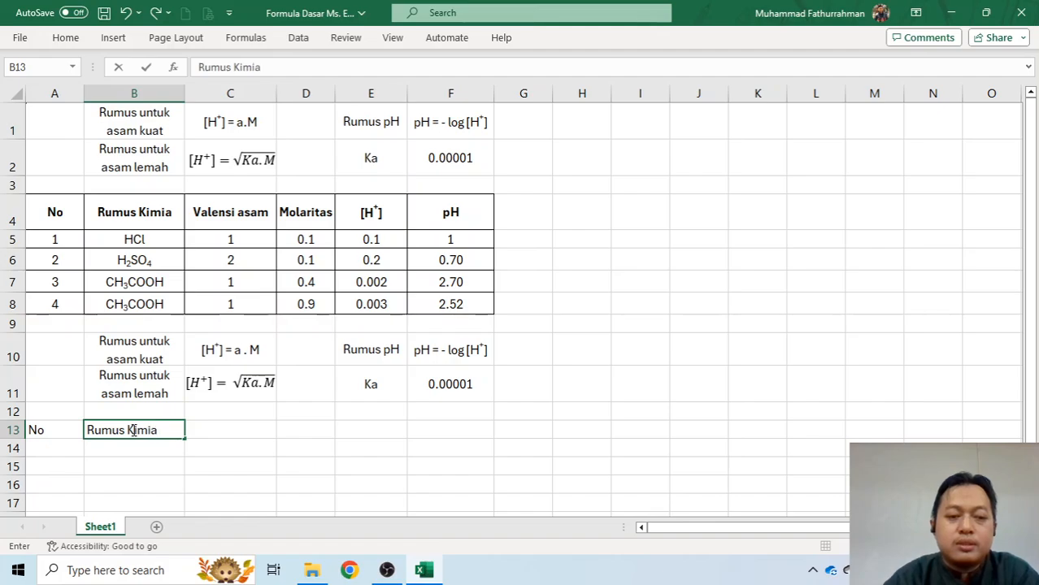
# - Enter the column headers "Valensi Asam" in C13 and "Molaritas" in D13
pyautogui.press('Tab')
pyautogui.write('Val')
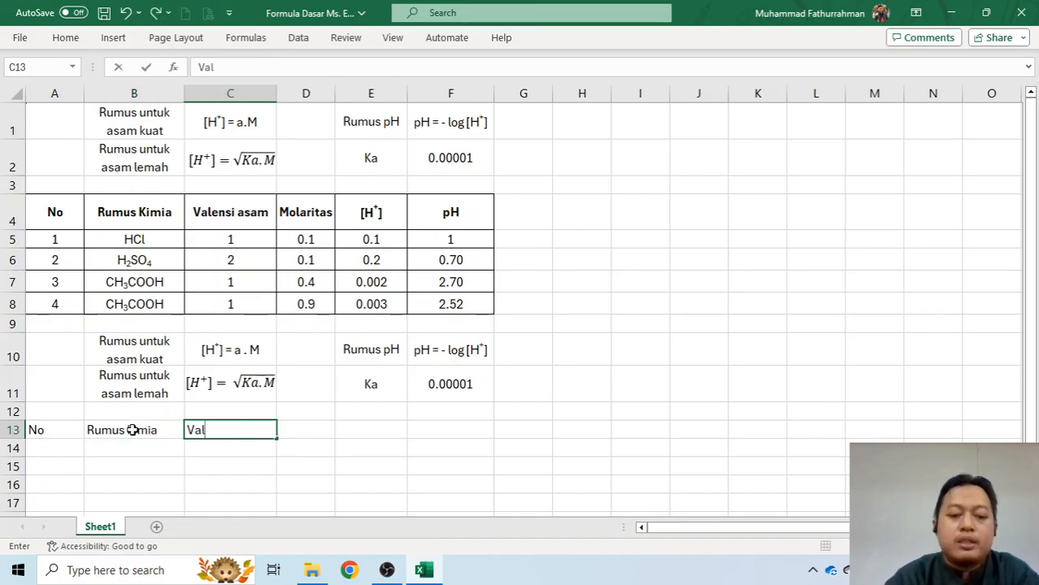
pyautogui.write('ensi ASam')
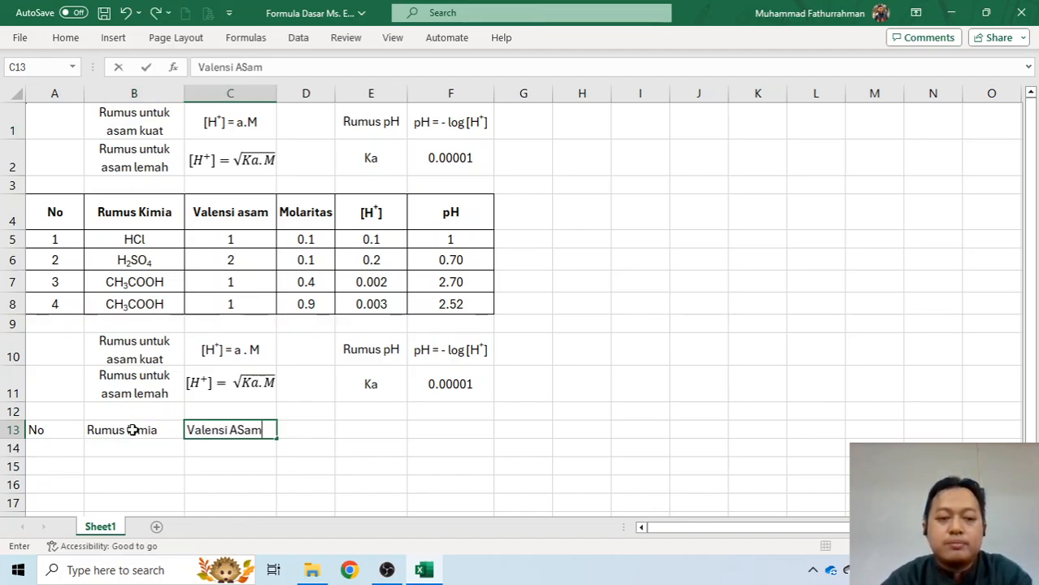
pyautogui.press('BackSpace')
pyautogui.press('BackSpace')
pyautogui.write('sam')
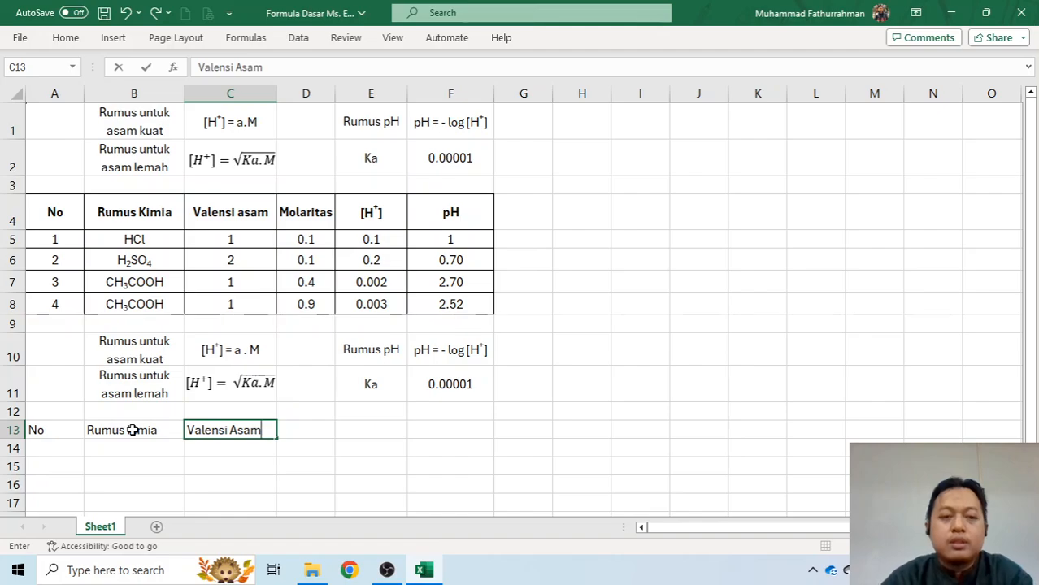
pyautogui.press('Tab')
pyautogui.write('Molari')
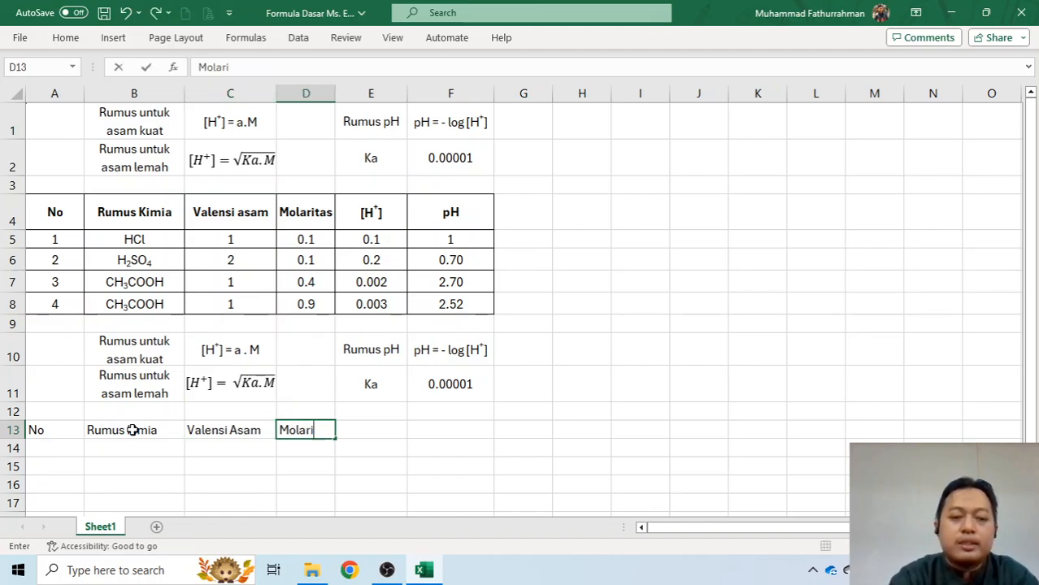
pyautogui.write('tas')
pyautogui.press('Tab')
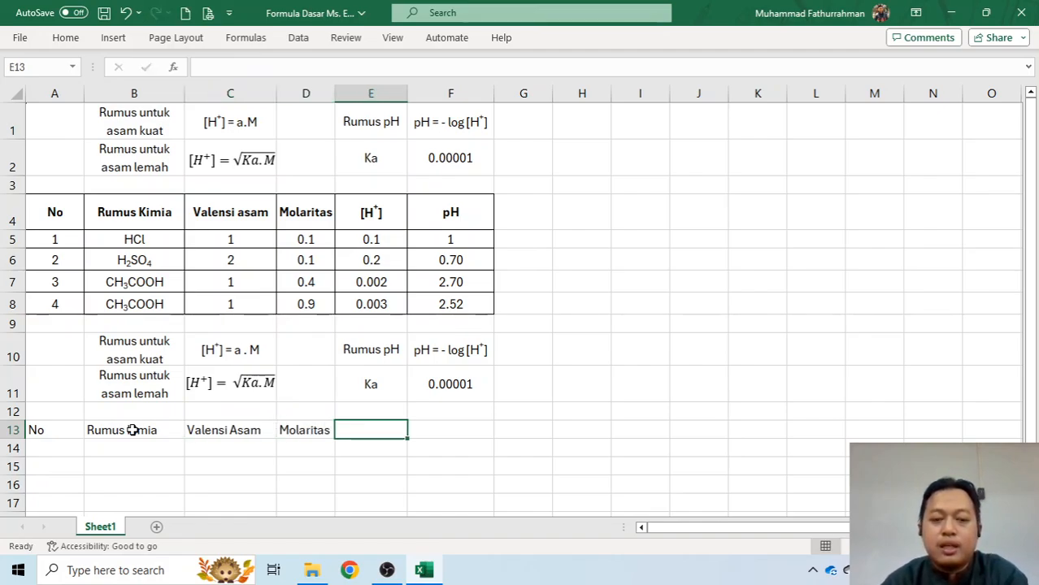
# - Enter the hydrogen-ion column header "[H+]" in E13
pyautogui.write('[H')
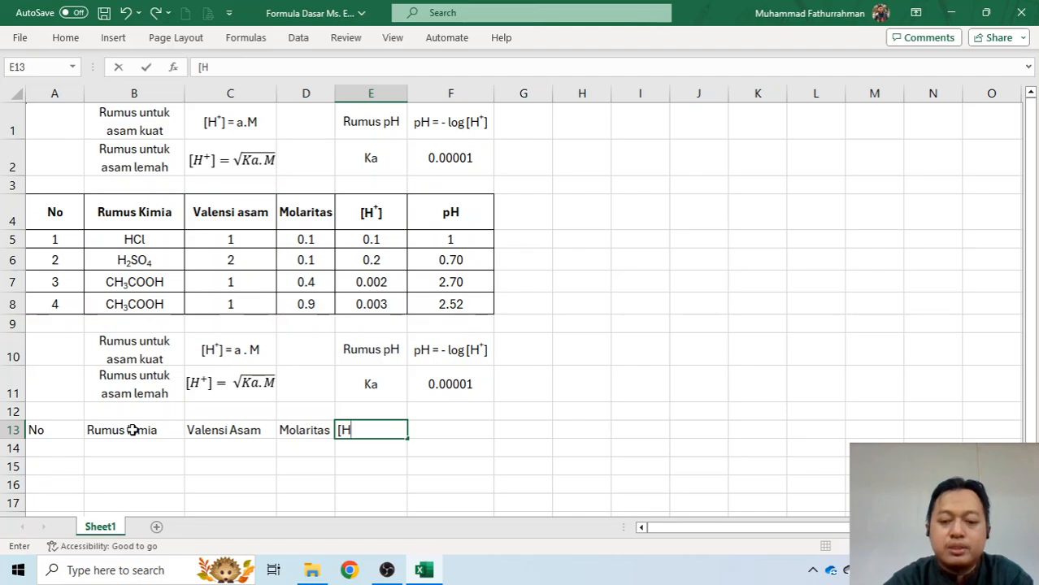
pyautogui.write('+')
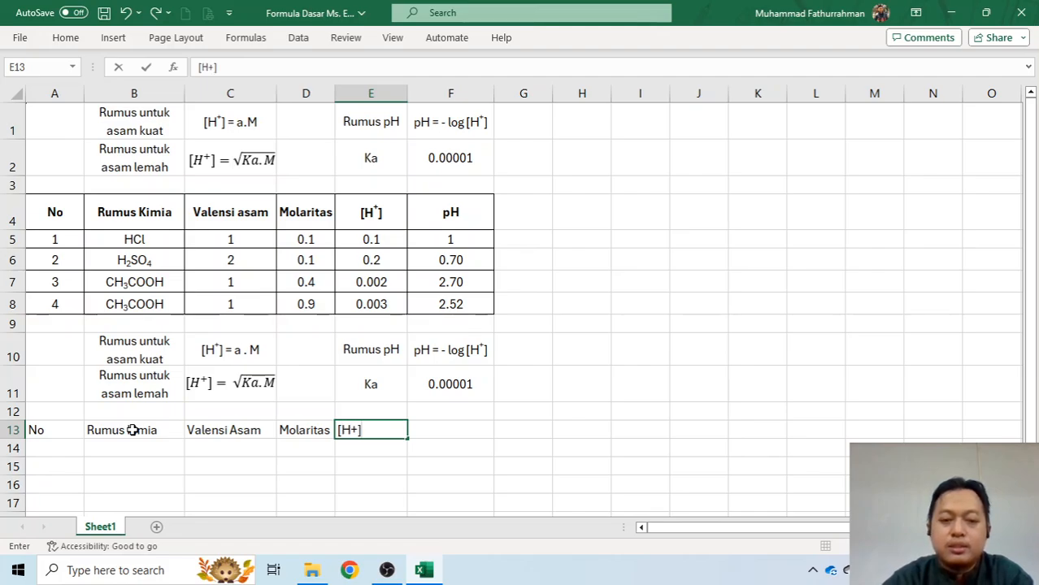
pyautogui.press('Left')
pyautogui.press('Right')
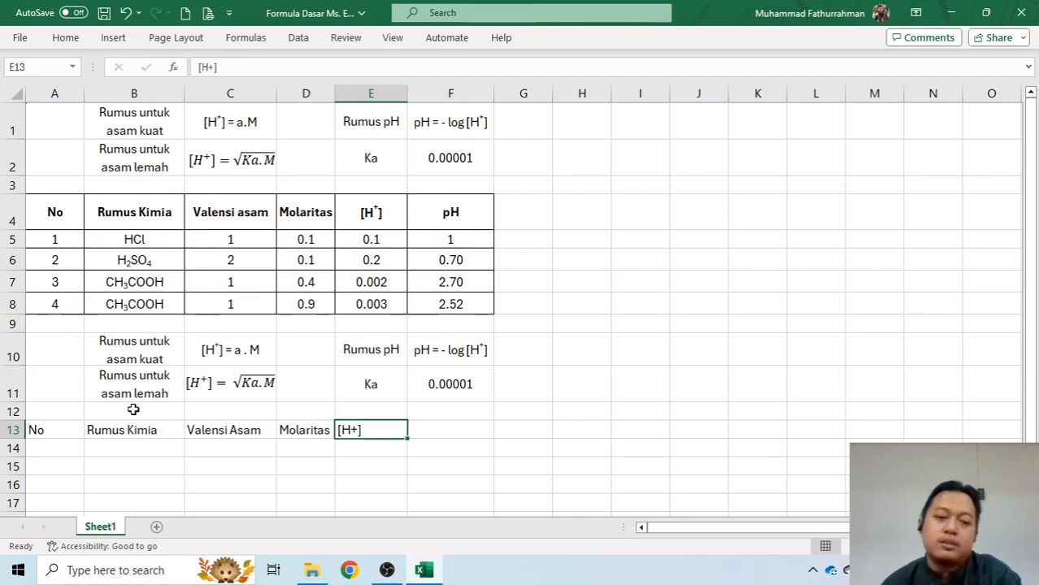
# - Format only the plus sign of the "[H+]" header in E13 as superscript
pyautogui.doubleClick(358, 430)
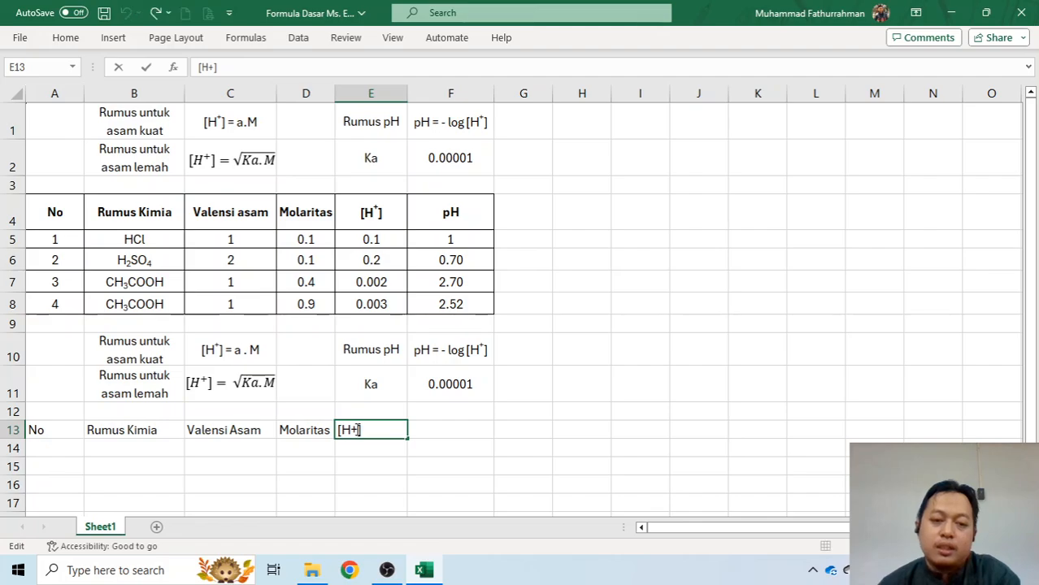
pyautogui.moveTo(360, 429); pyautogui.dragTo(352, 429)
pyautogui.click(61, 40)
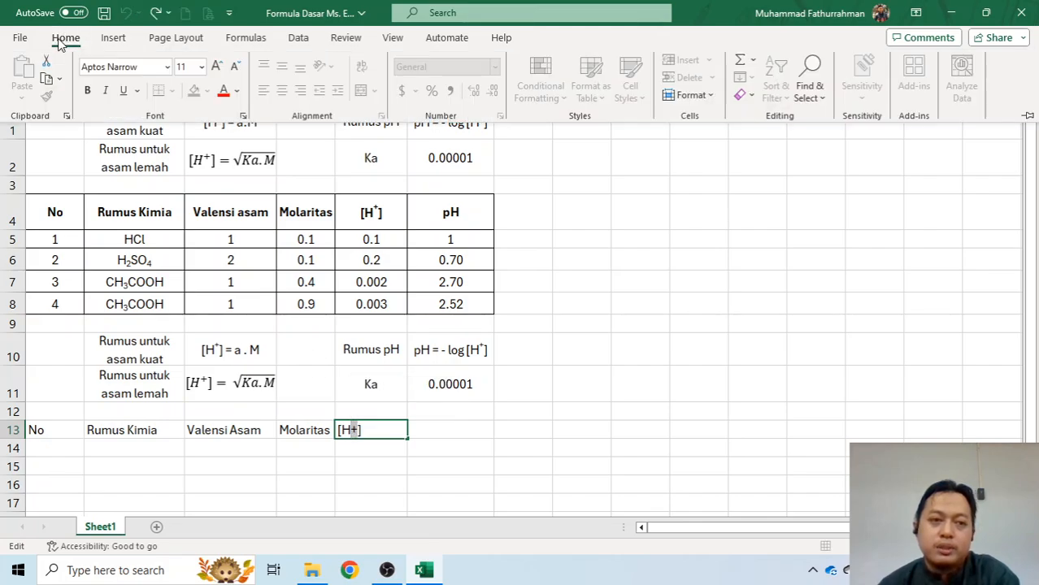
pyautogui.click(243, 116)
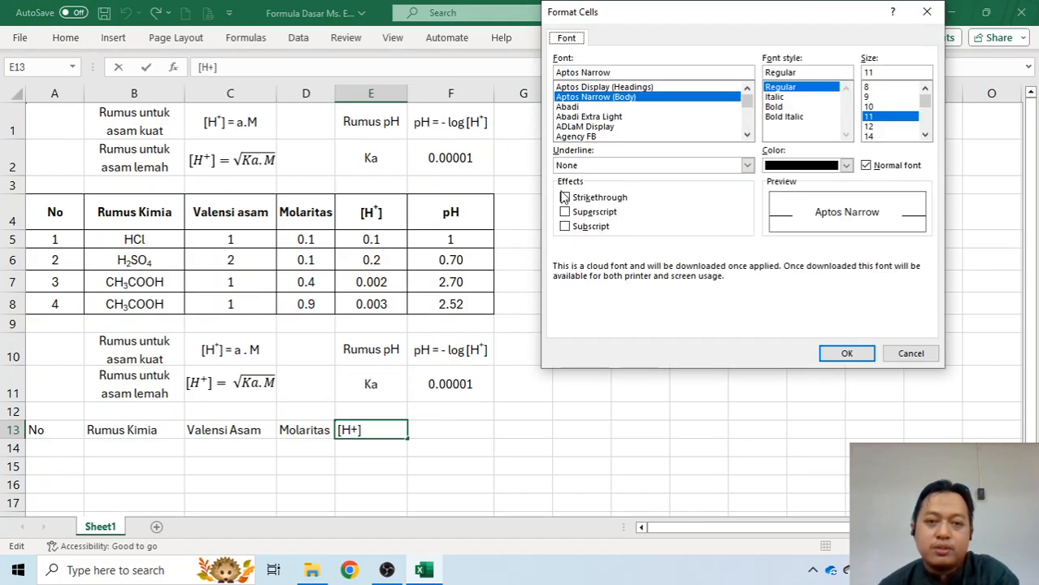
pyautogui.click(565, 212)
pyautogui.click(846, 352)
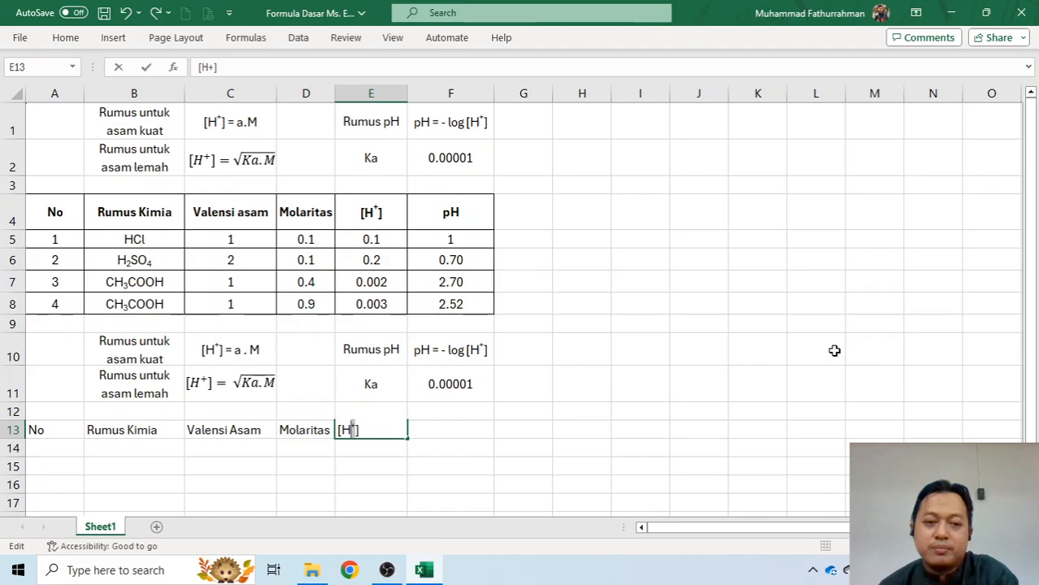
pyautogui.click(427, 434)
# - Centre the hydrogen-ion header in E13 horizontally
pyautogui.click(379, 434)
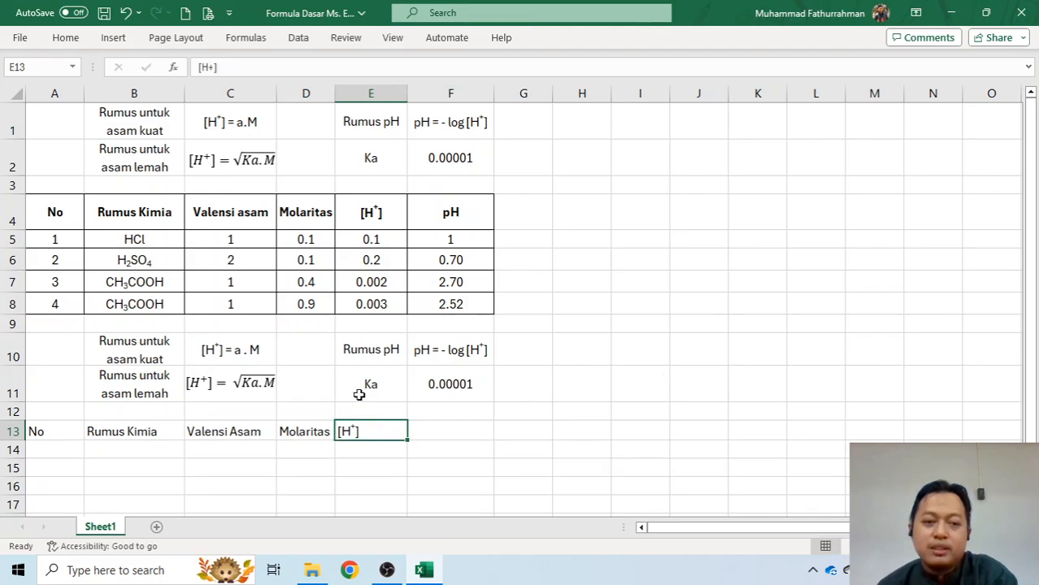
pyautogui.click(71, 38)
pyautogui.click(282, 90)
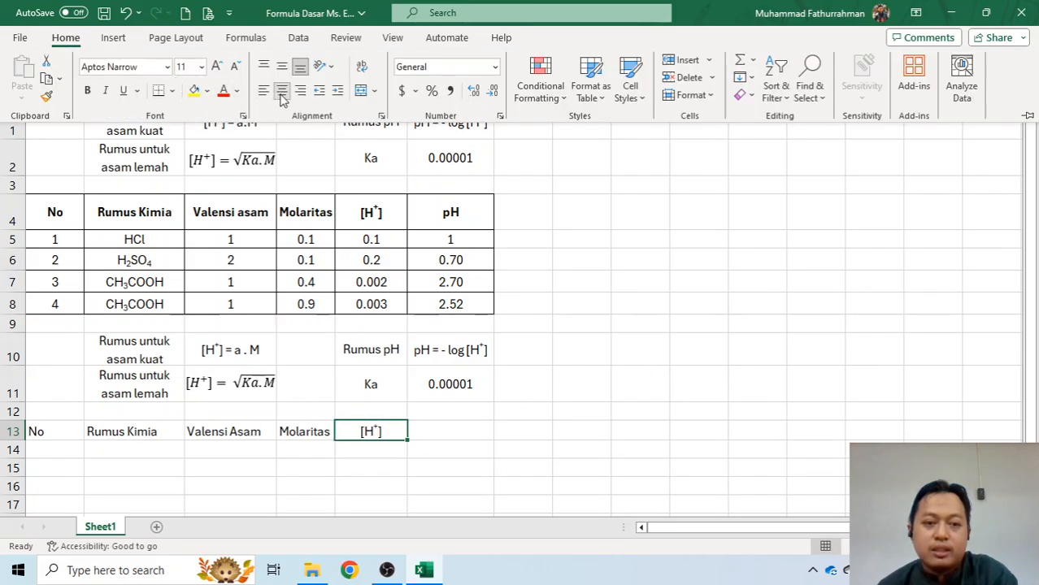
# - Enter the column header "pH" in F13 and centre it horizontally
pyautogui.click(462, 435)
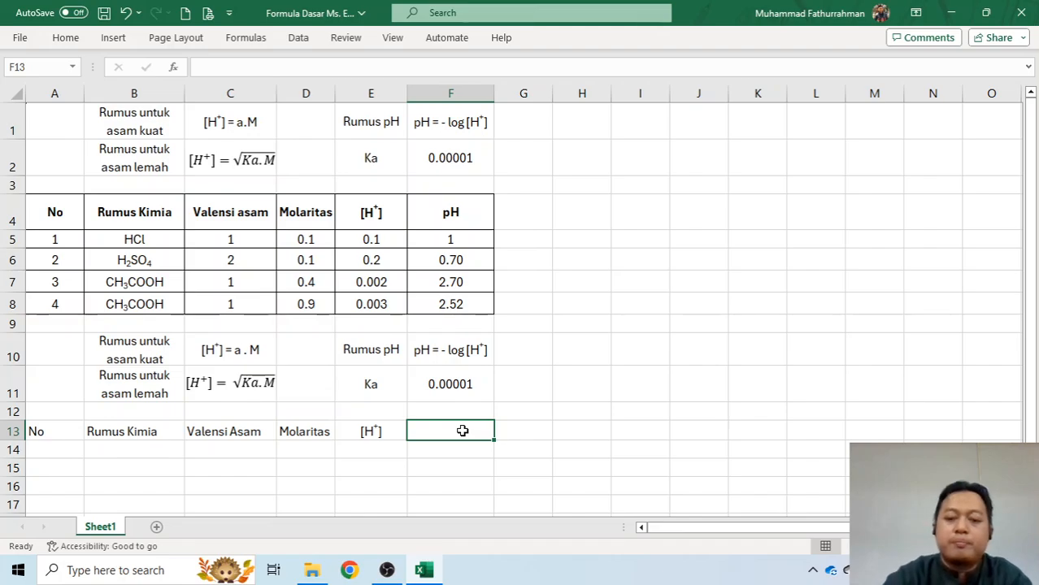
pyautogui.write('pH')
pyautogui.press('Return')
pyautogui.click(462, 431)
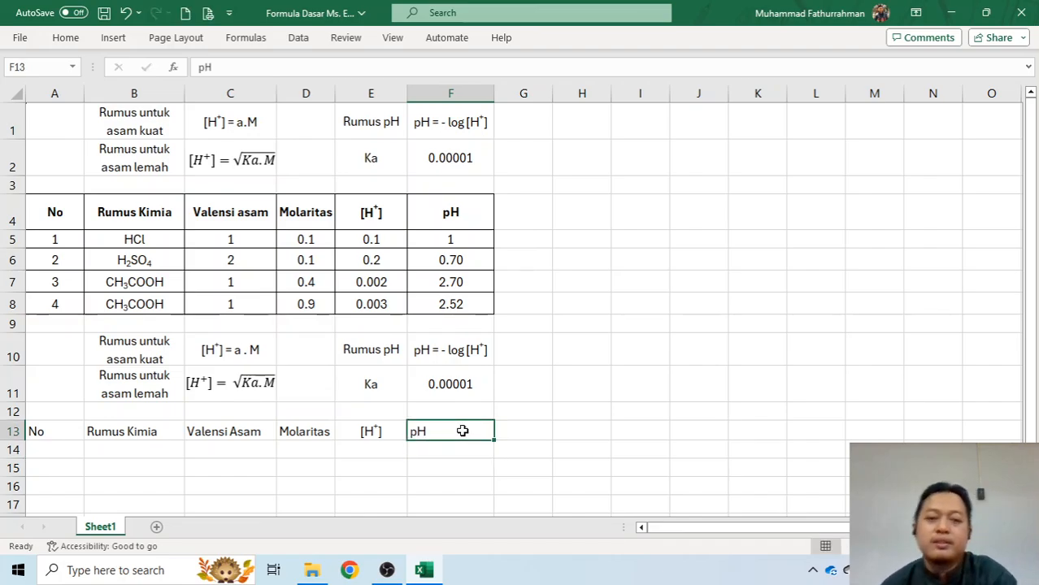
pyautogui.click(69, 37)
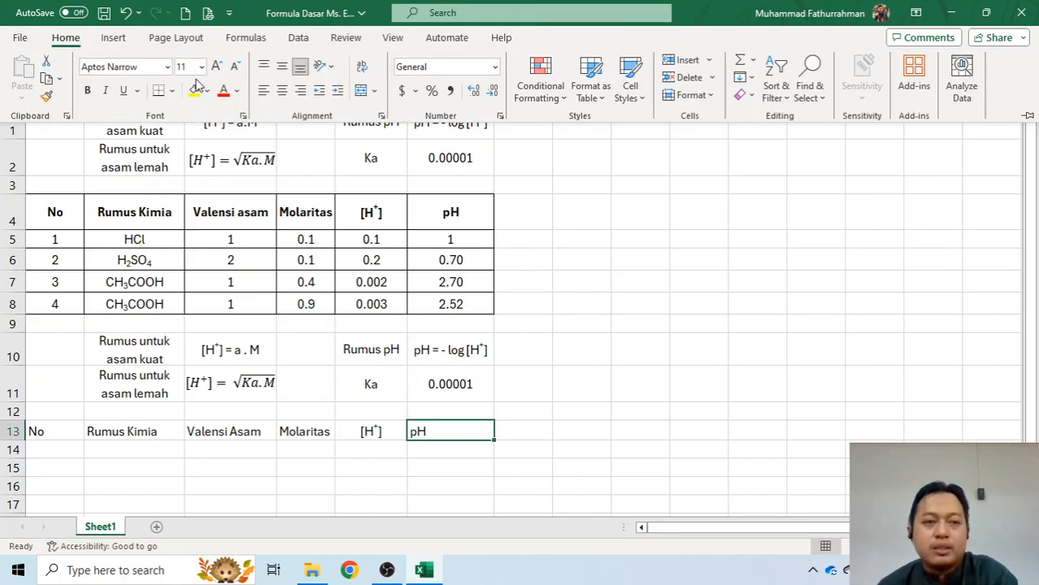
pyautogui.click(282, 90)
pyautogui.click(70, 39)
# - Centre the whole header row A13:F13 horizontally and make it bold
pyautogui.scroll(-1, 244, 423)
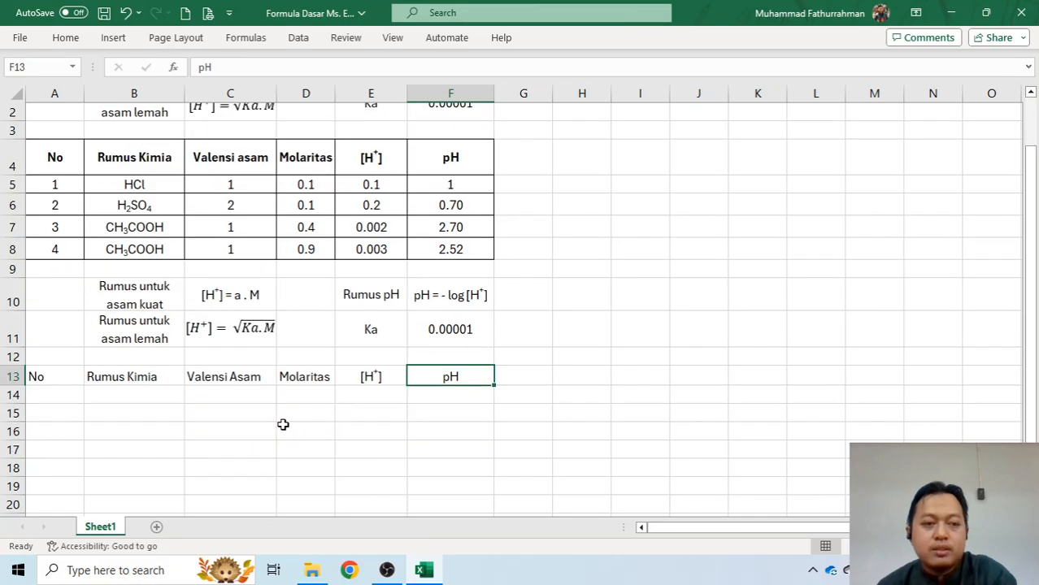
pyautogui.moveTo(62, 375); pyautogui.dragTo(470, 376)
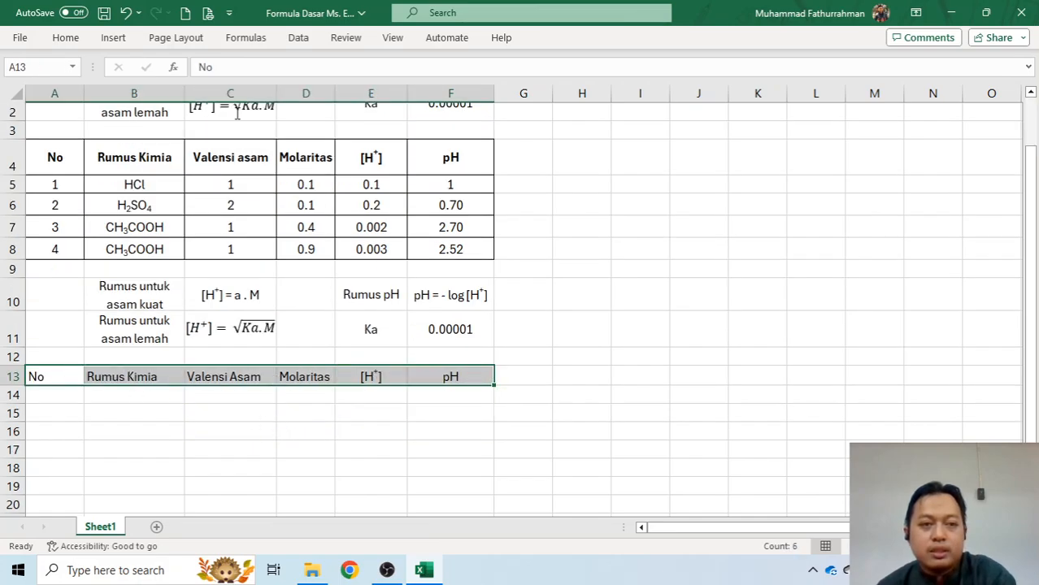
pyautogui.click(70, 38)
pyautogui.click(282, 90)
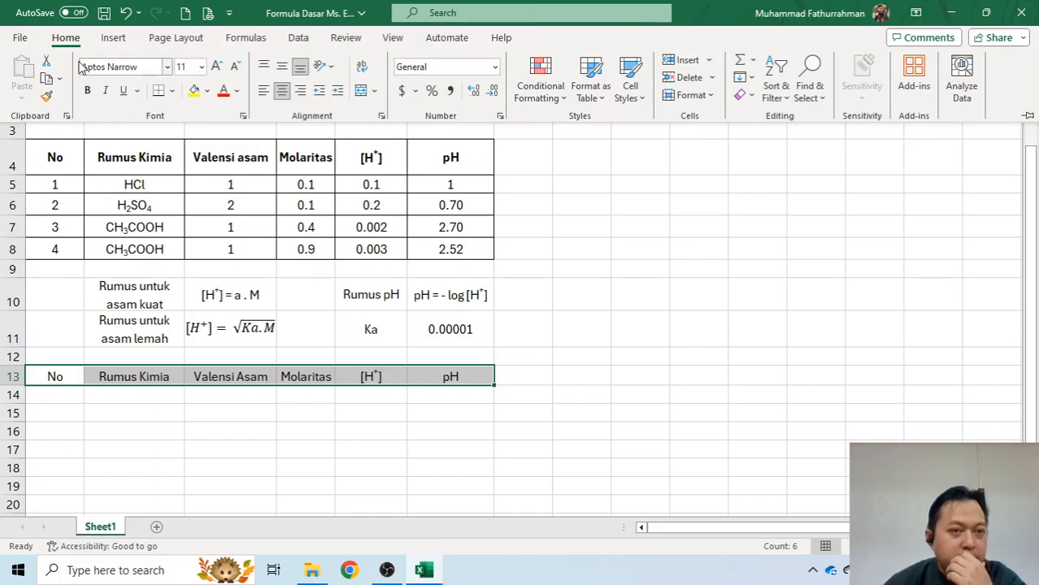
pyautogui.click(87, 92)
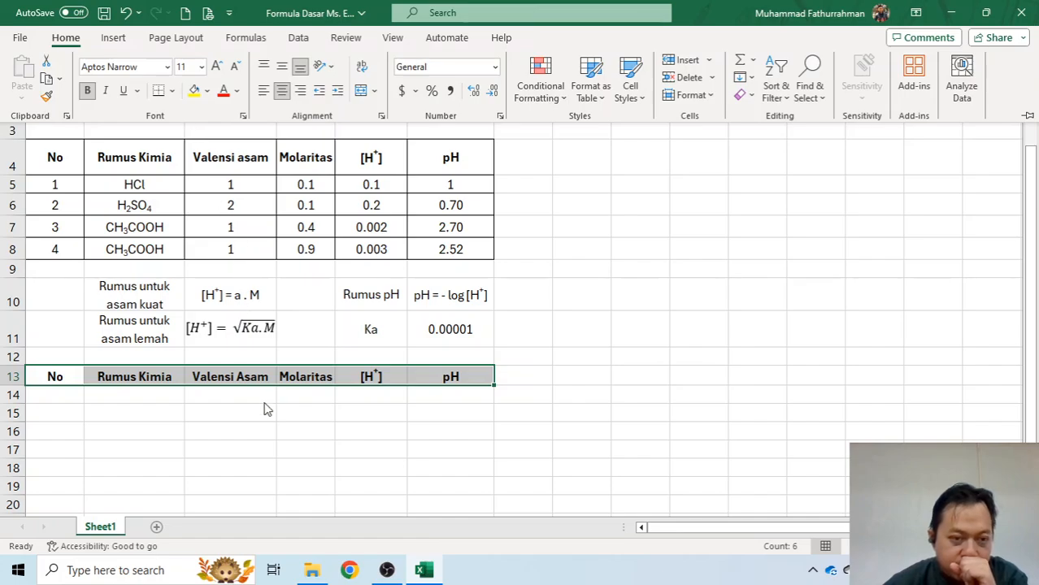
pyautogui.hotkey('ctrl', 'F1')
# - Number A14:A17 from 1 to 4 by entering 1 and 2 and filling the series down, and centre the numbers horizontally
pyautogui.click(69, 395)
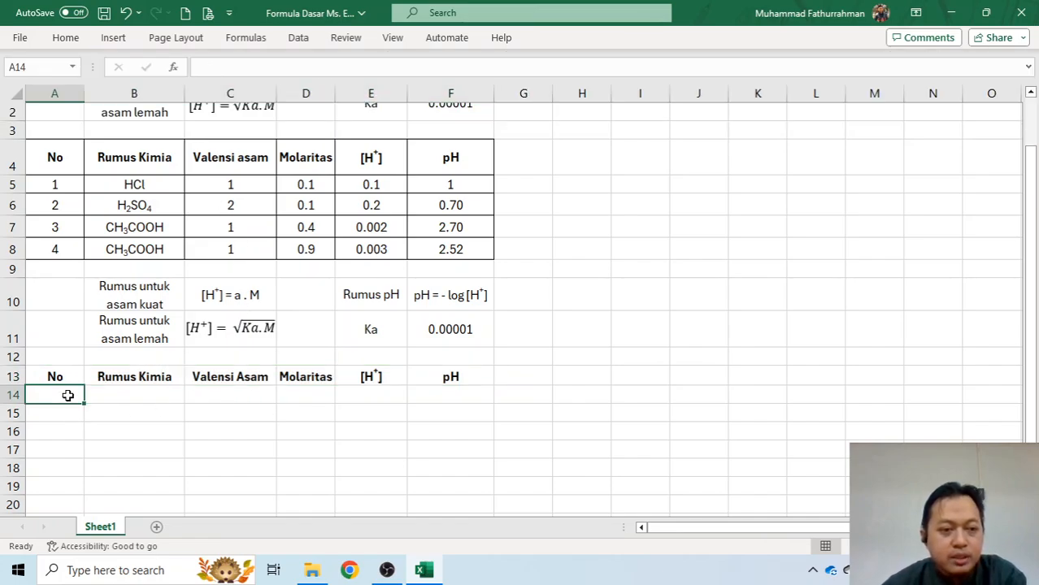
pyautogui.write('1')
pyautogui.click(54, 417)
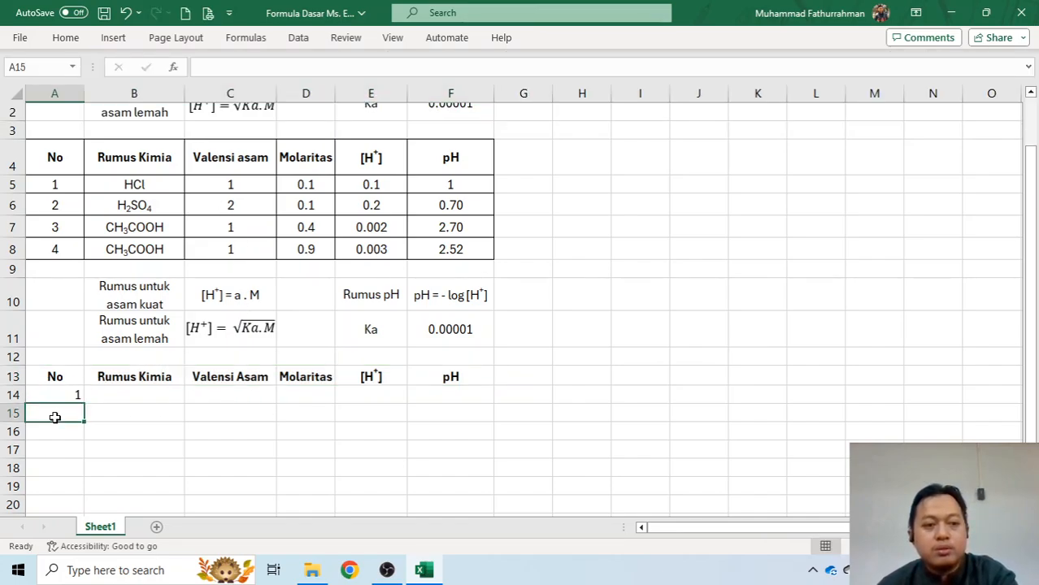
pyautogui.write('2')
pyautogui.click(77, 430)
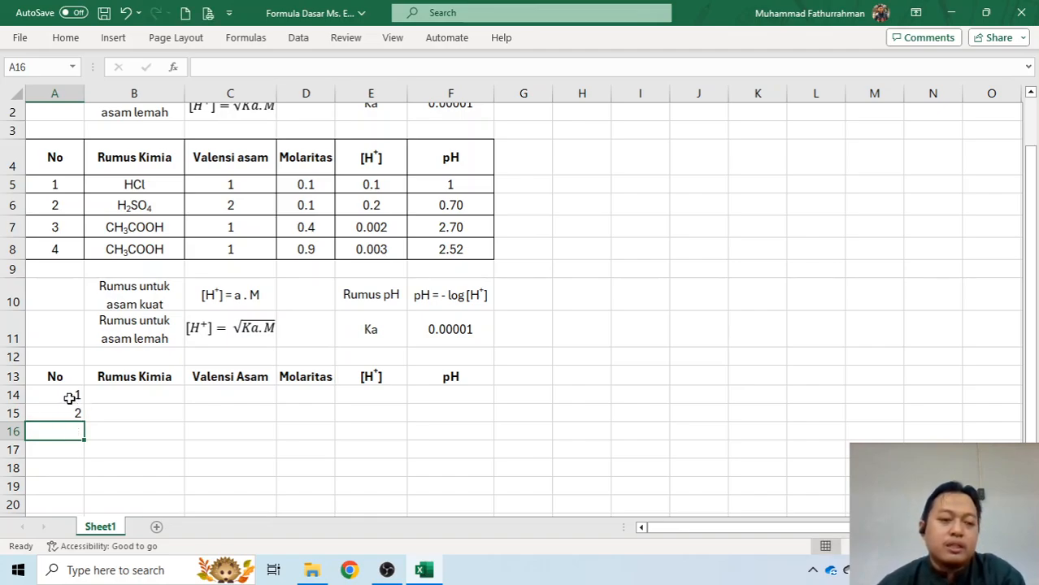
pyautogui.moveTo(72, 395); pyautogui.dragTo(74, 414)
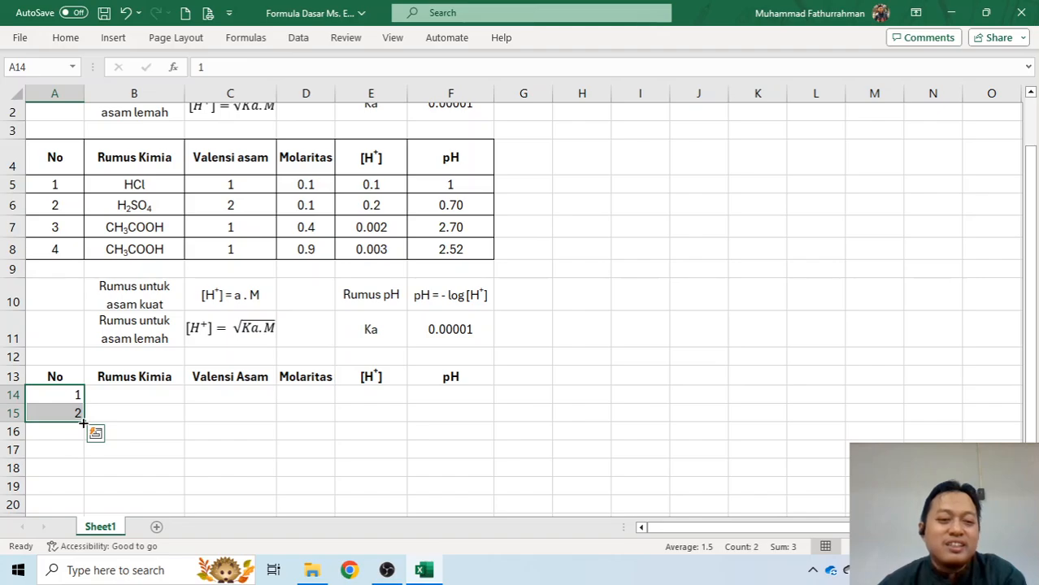
pyautogui.moveTo(83, 423); pyautogui.dragTo(91, 466)
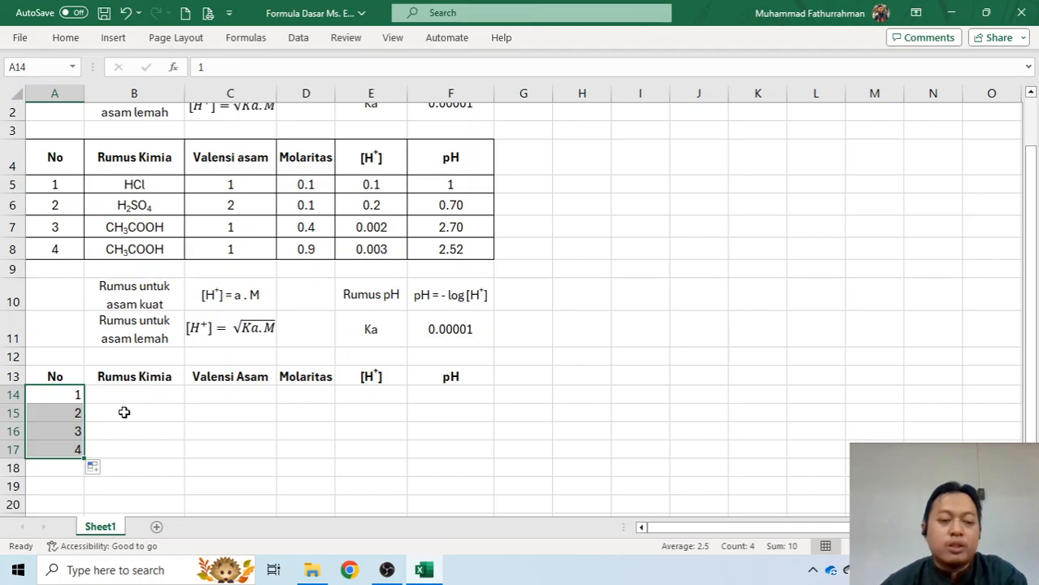
pyautogui.click(65, 38)
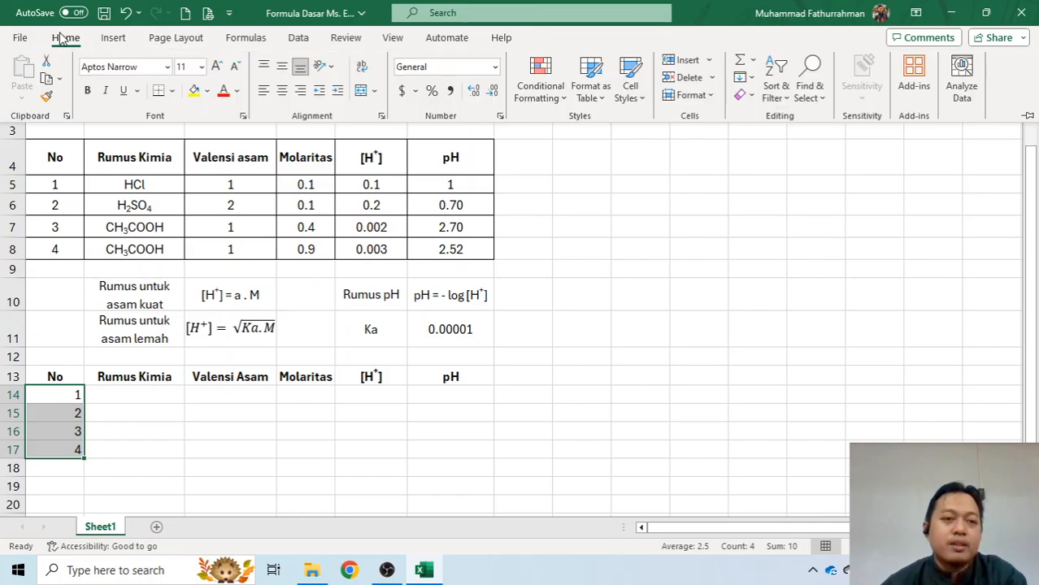
pyautogui.click(282, 91)
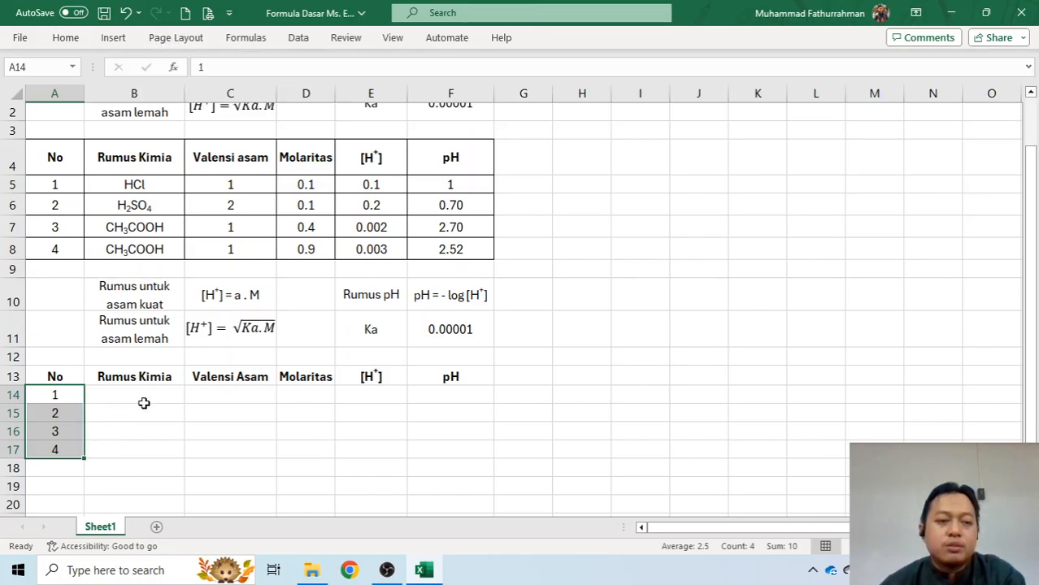
# - Enter the chemical formulas HCl in B14 and H2SO4 in B15
pyautogui.click(144, 398)
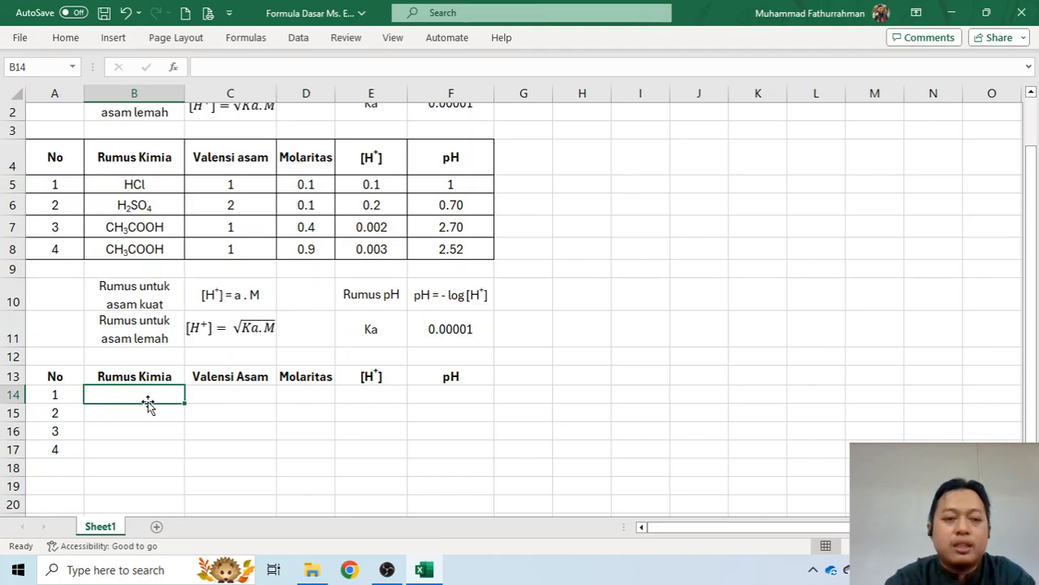
pyautogui.write('HCl')
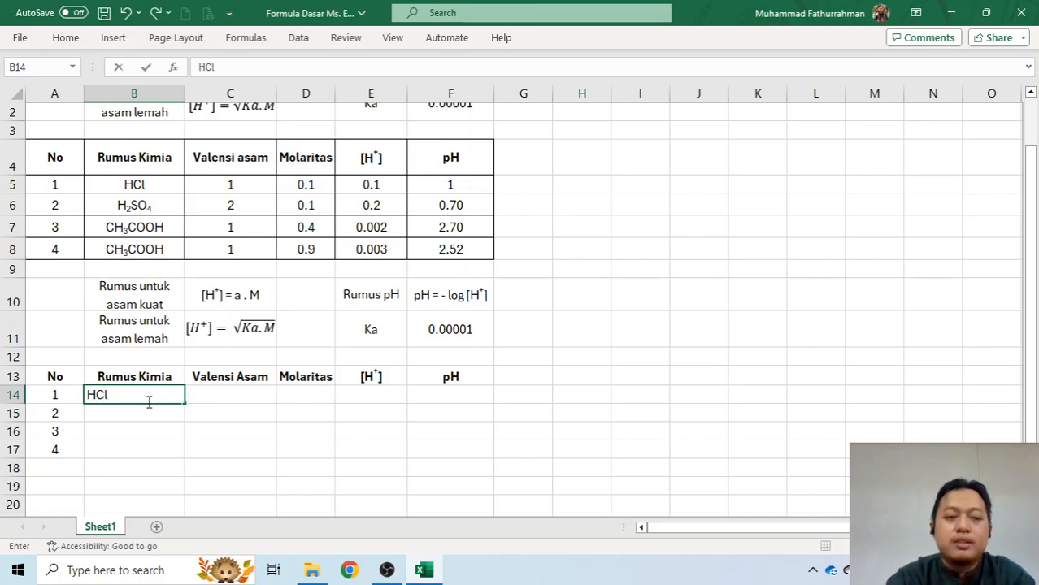
pyautogui.press('Return')
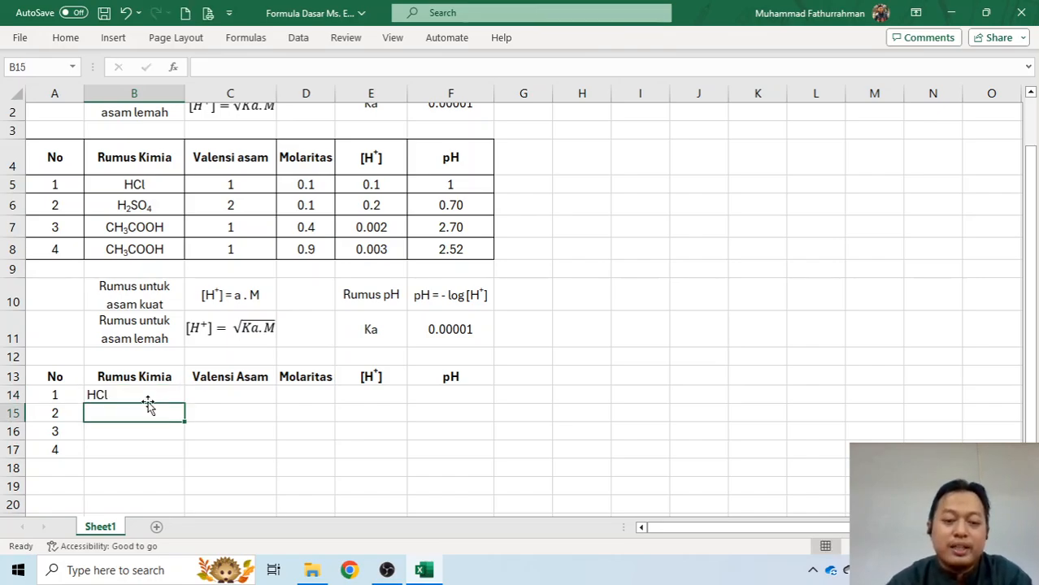
pyautogui.write('H')
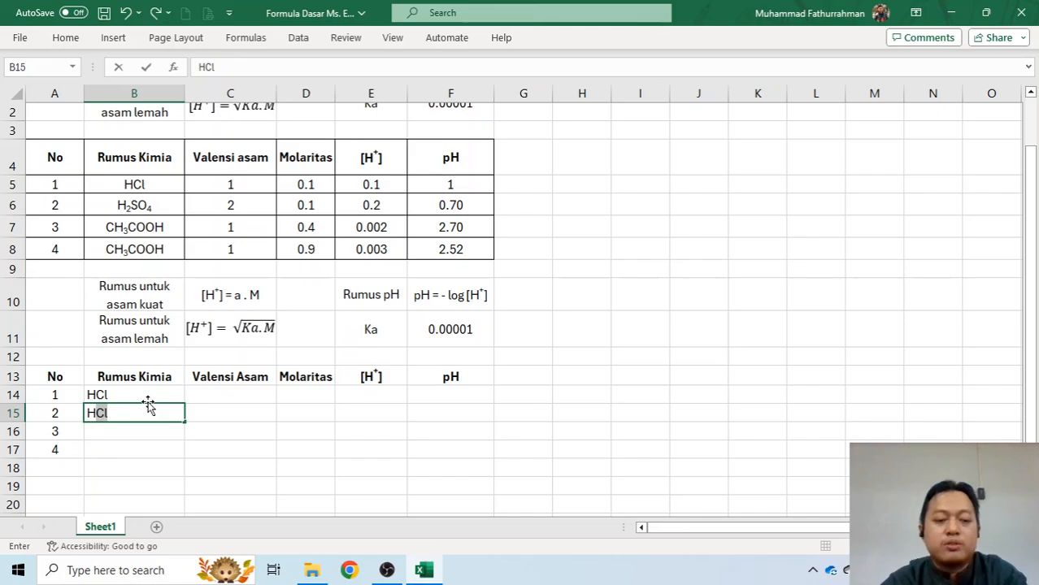
pyautogui.write('2SO4')
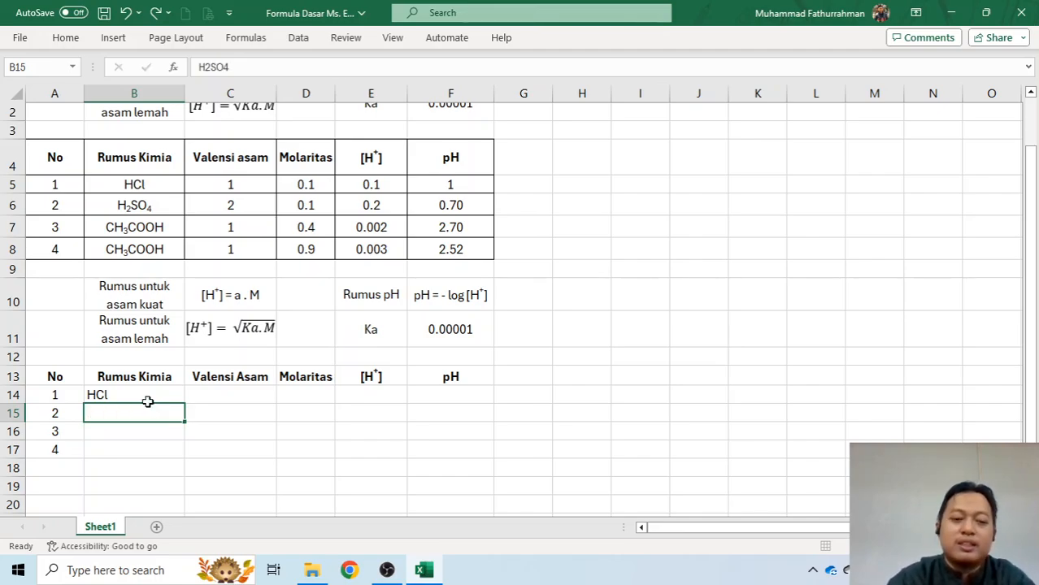
pyautogui.press('Return')
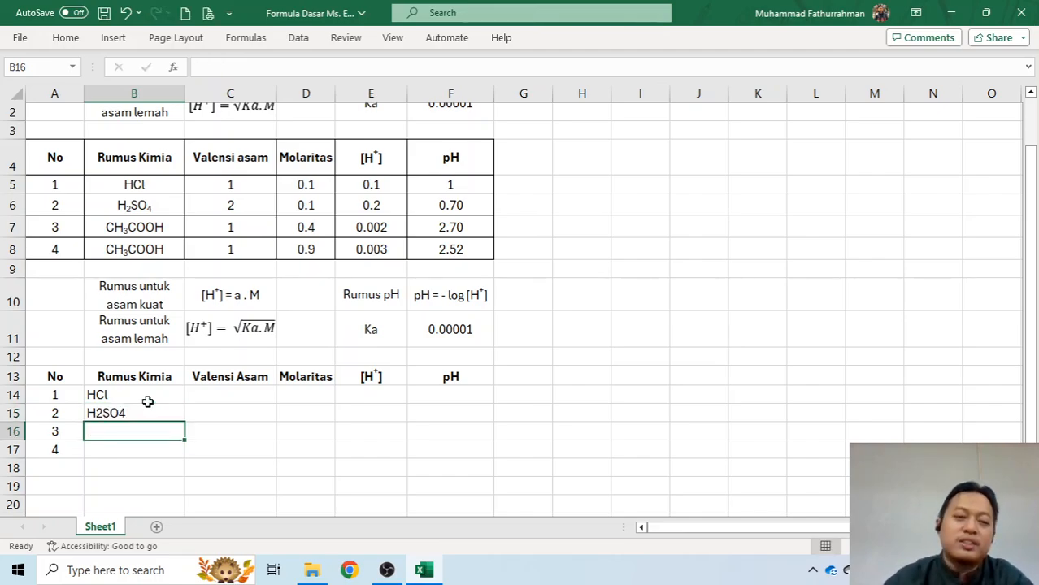
# - Format only the 2 of the H2SO4 formula in B15 as subscript
pyautogui.doubleClick(110, 413)
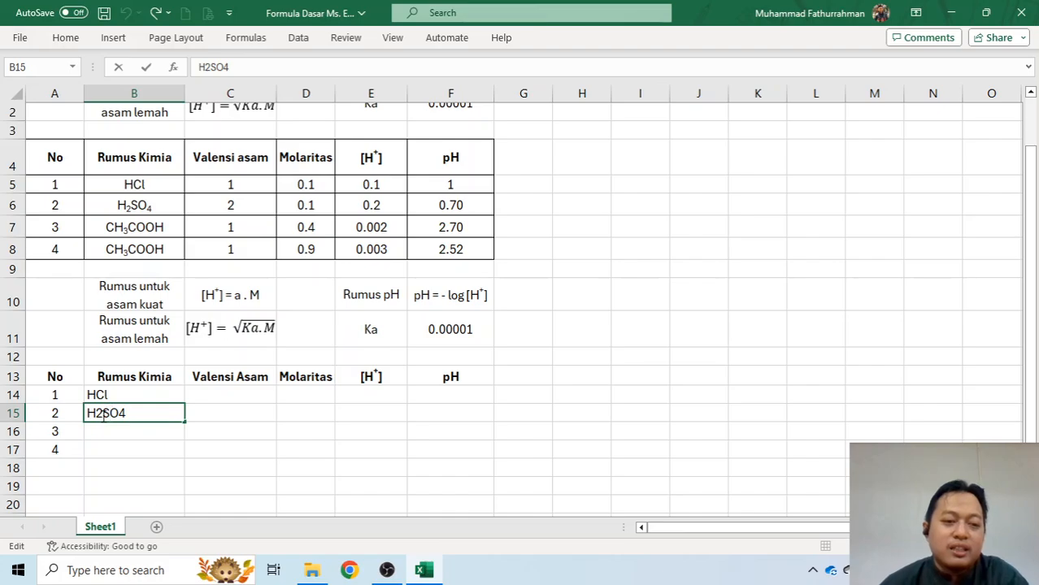
pyautogui.moveTo(104, 413); pyautogui.dragTo(97, 413)
pyautogui.click(79, 39)
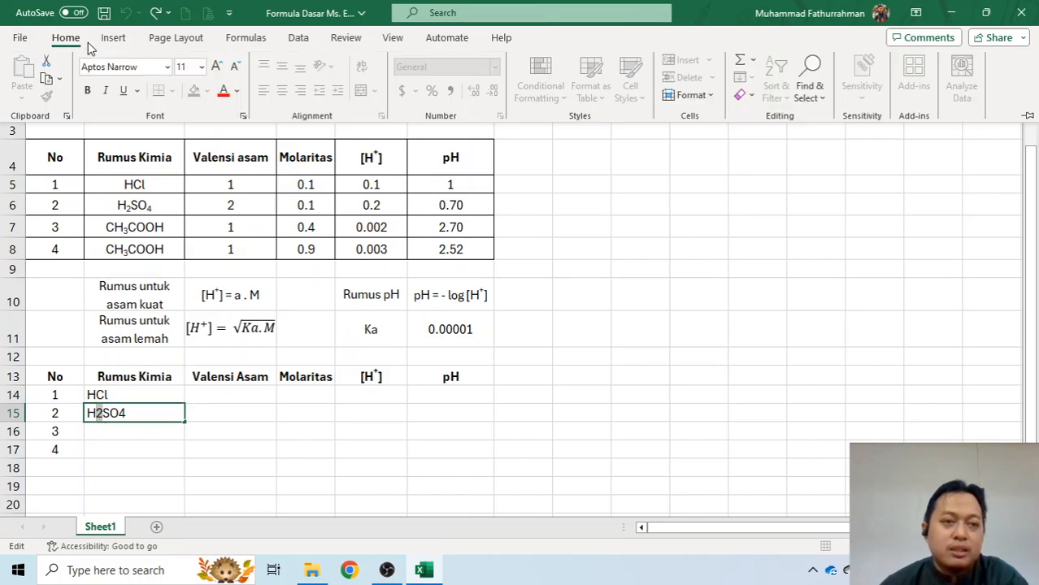
pyautogui.click(243, 115)
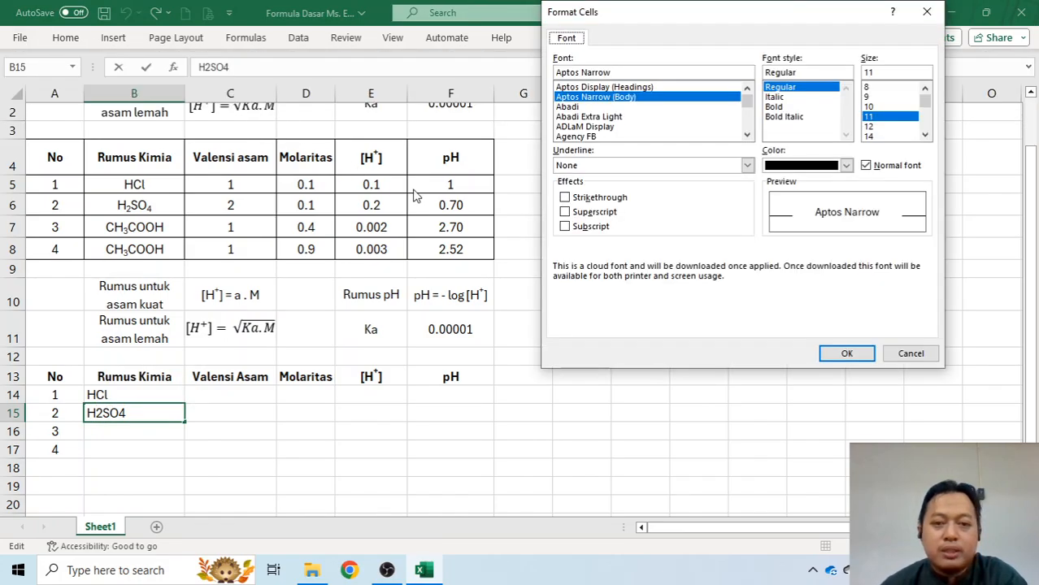
pyautogui.click(565, 226)
pyautogui.click(846, 353)
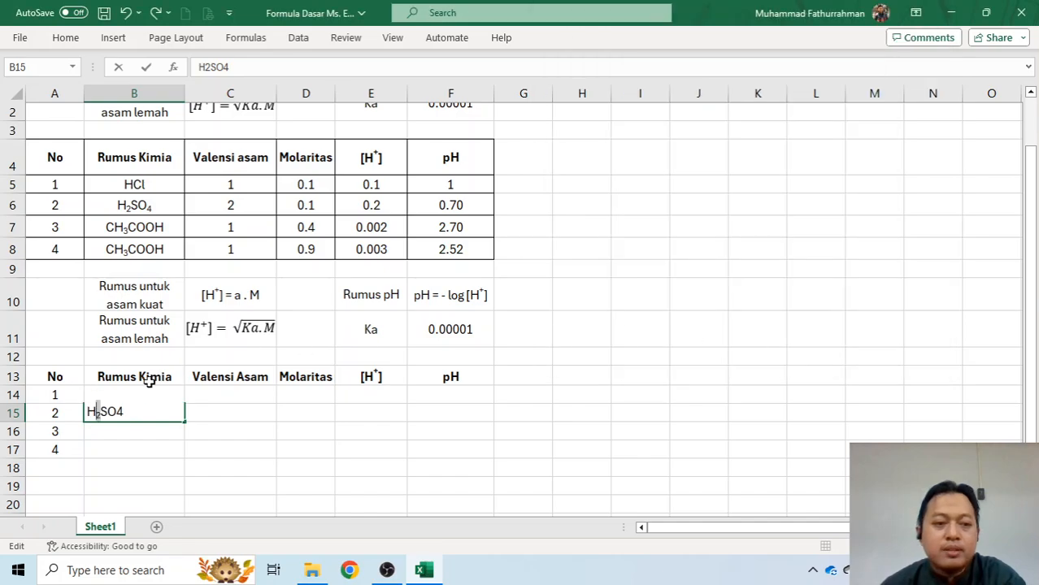
# - Format only the 4 of the H2SO4 formula in B15 as subscript and commit the cell
pyautogui.moveTo(129, 412); pyautogui.dragTo(118, 412)
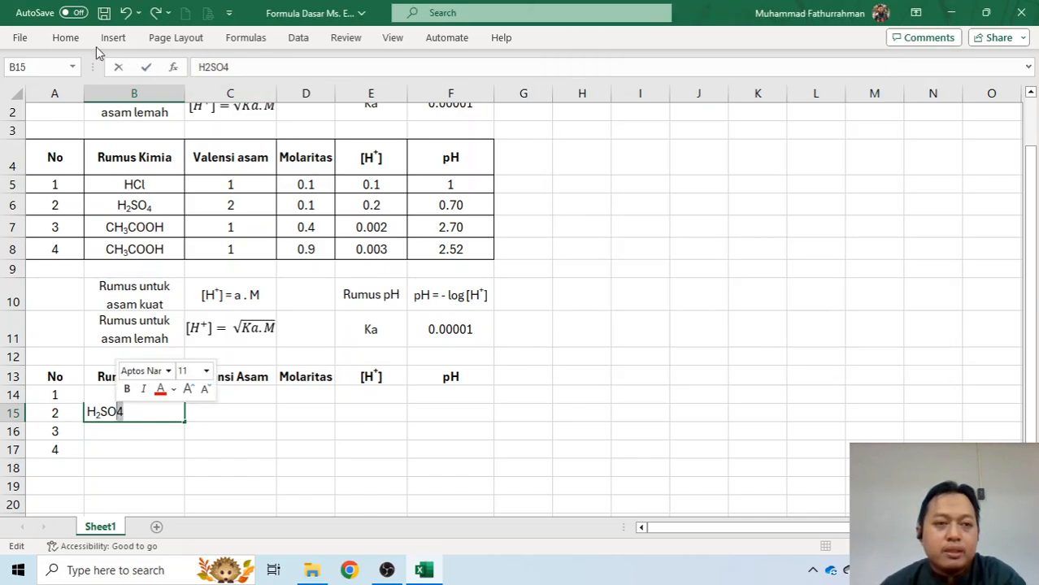
pyautogui.click(65, 38)
pyautogui.click(242, 116)
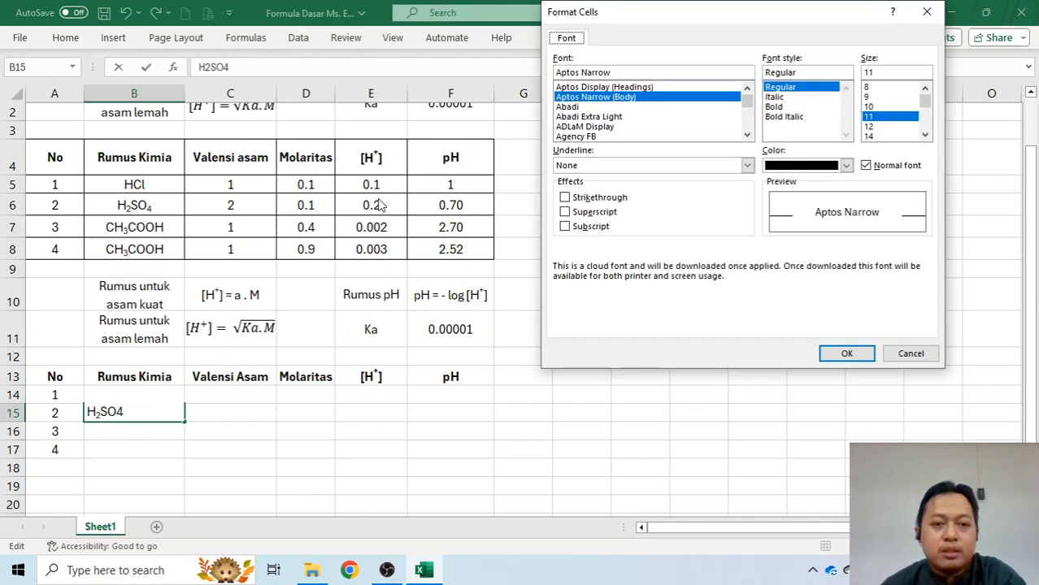
pyautogui.click(565, 226)
pyautogui.click(846, 353)
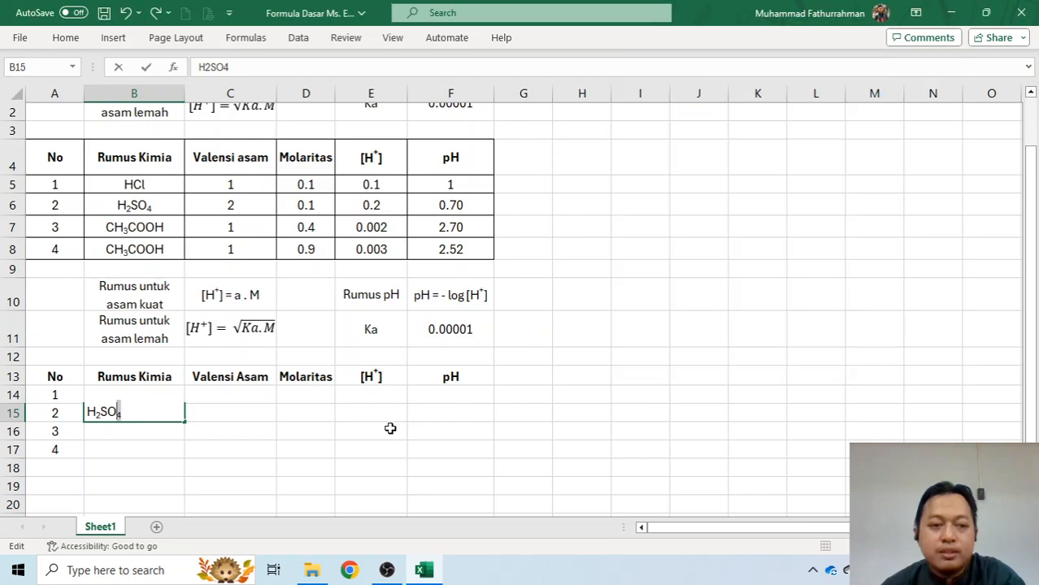
pyautogui.click(390, 428)
# - Enter the chemical formula CH3COOH in B16
pyautogui.click(142, 433)
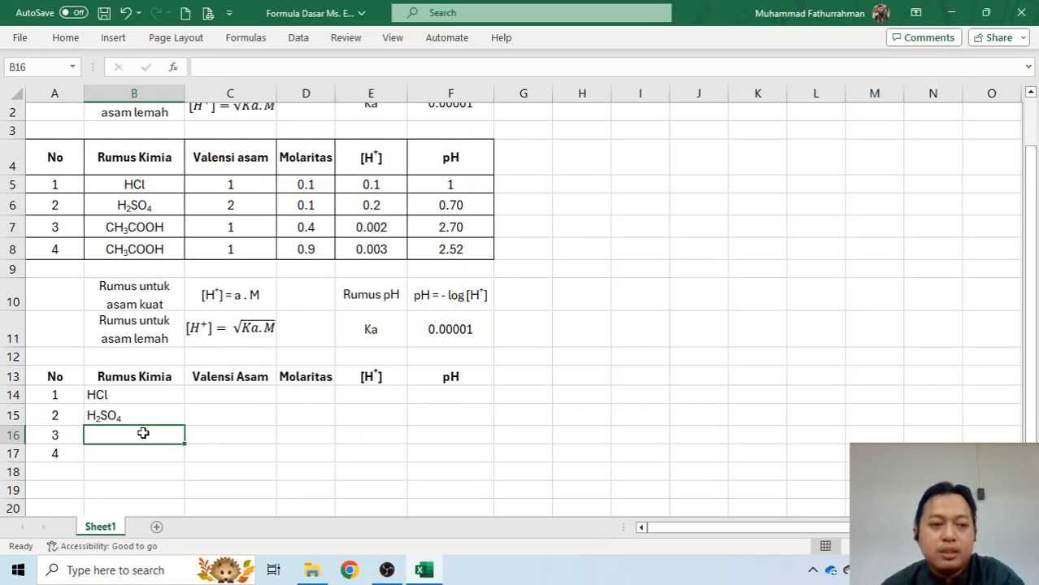
pyautogui.write('CH')
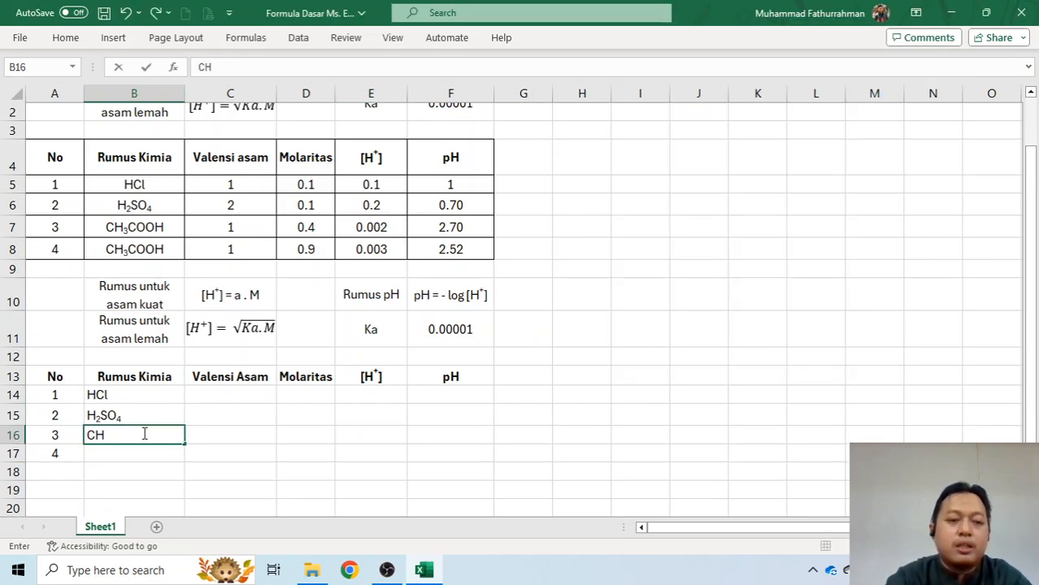
pyautogui.write('3COO')
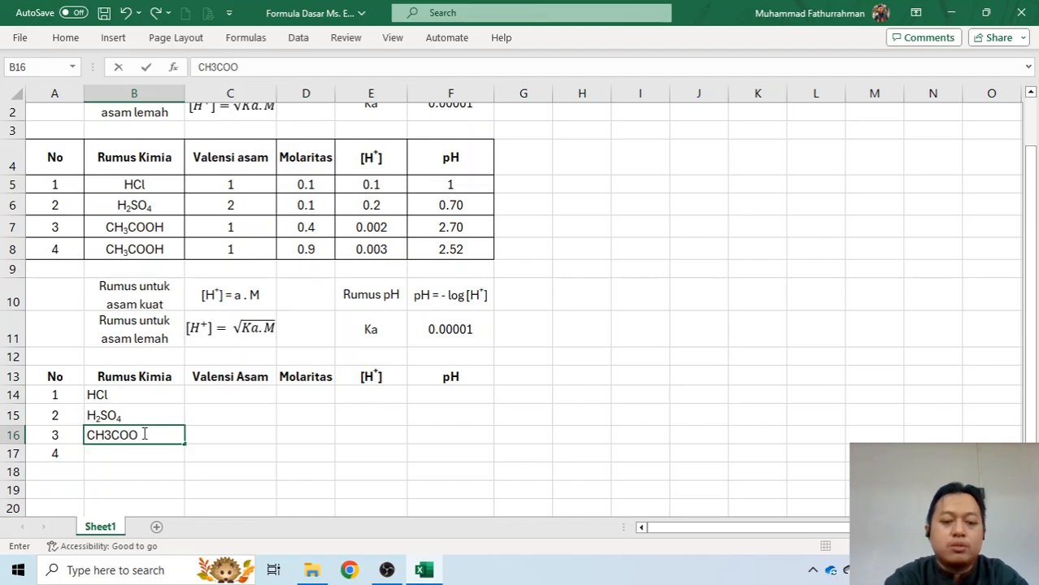
pyautogui.write('H')
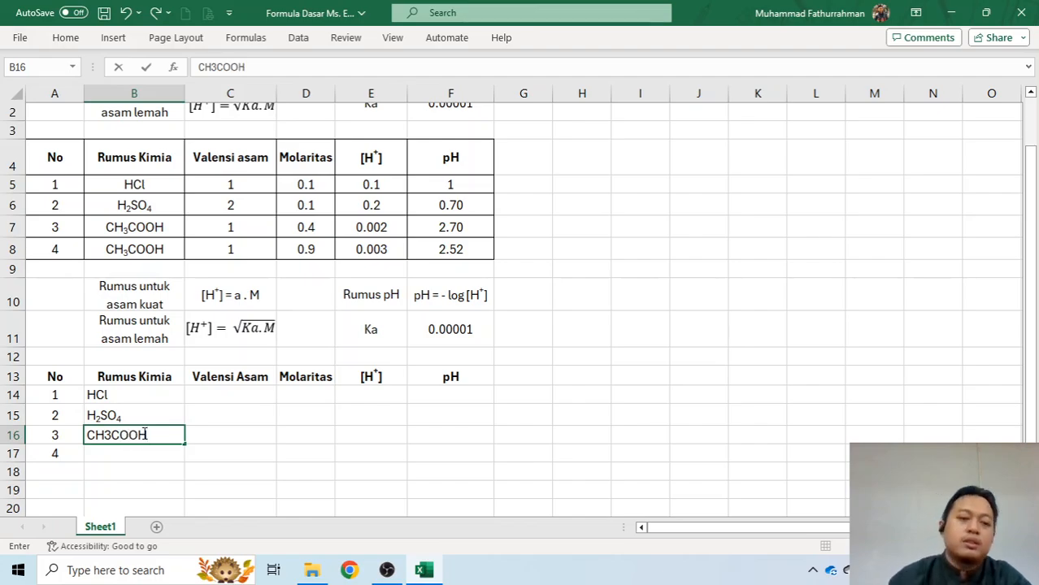
# - Format only the 3 of the CH3COOH formula in B16 as subscript and commit the cell
pyautogui.click(109, 435)
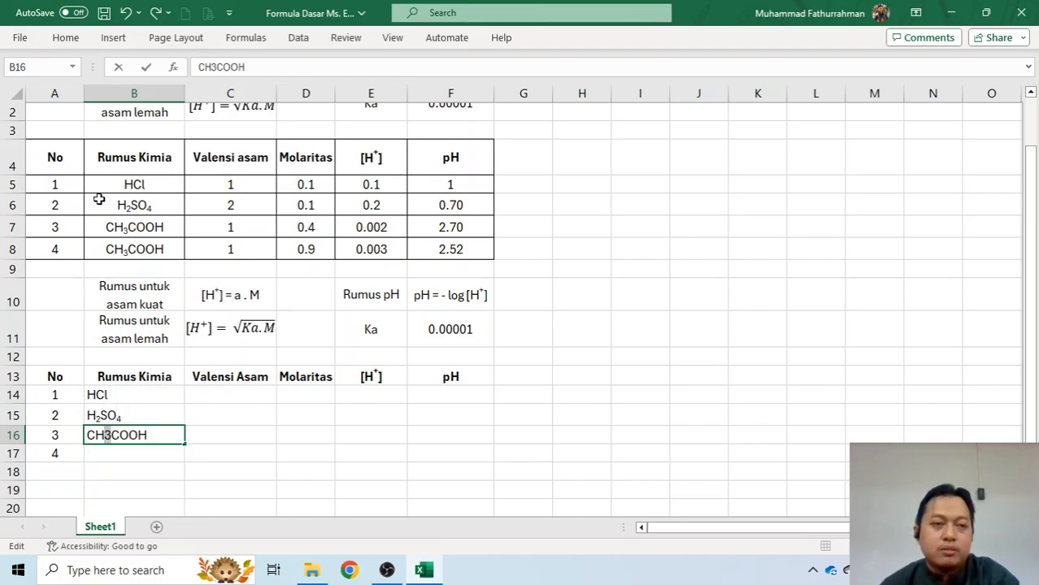
pyautogui.click(66, 38)
pyautogui.click(242, 116)
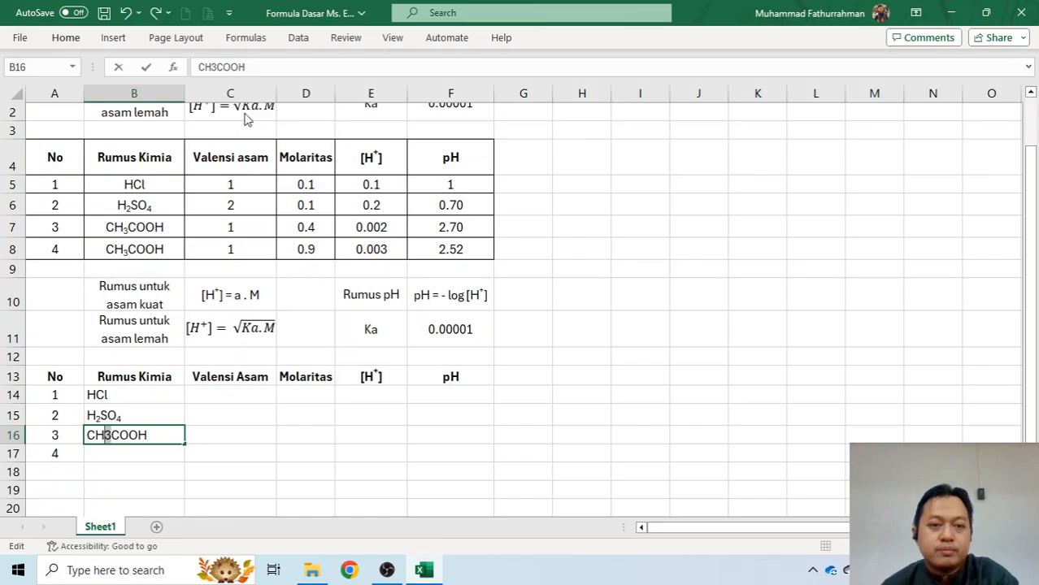
pyautogui.click(587, 228)
pyautogui.click(830, 359)
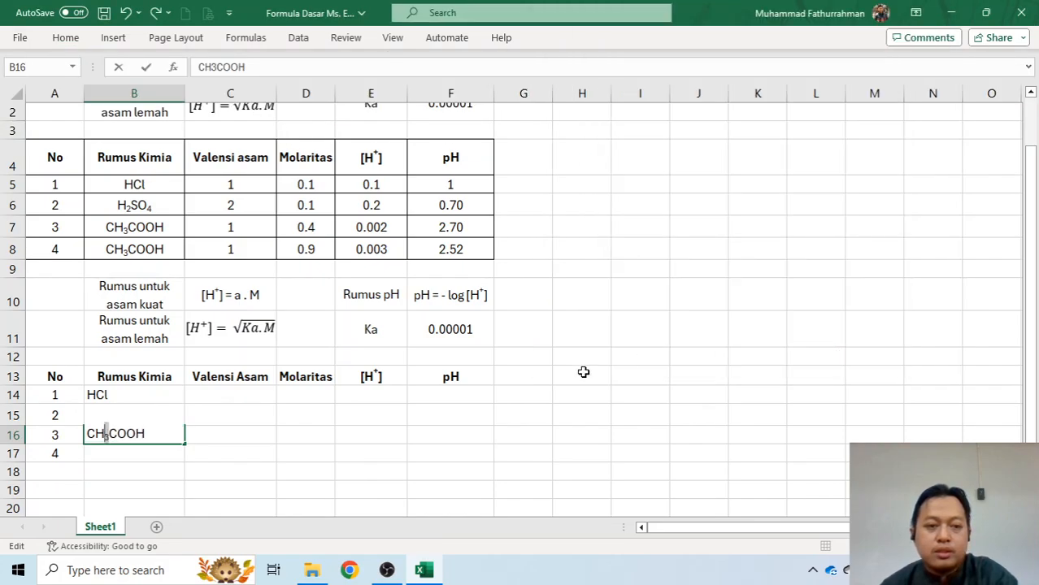
pyautogui.click(159, 453)
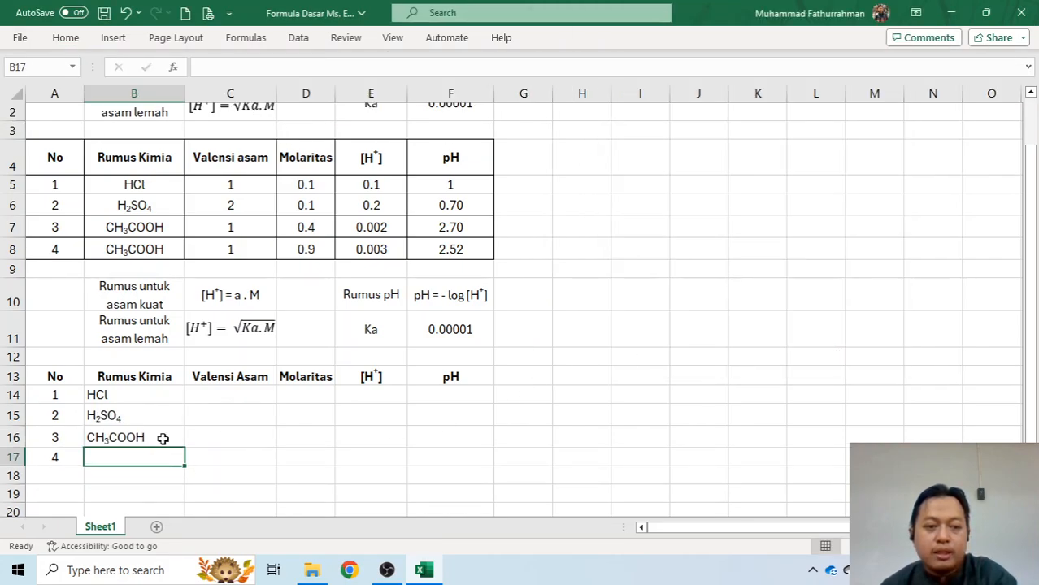
# - Fill the CH3COOH formula from B16 down to B17 and centre the chemical formulas in B14:B17 horizontally
pyautogui.click(160, 436)
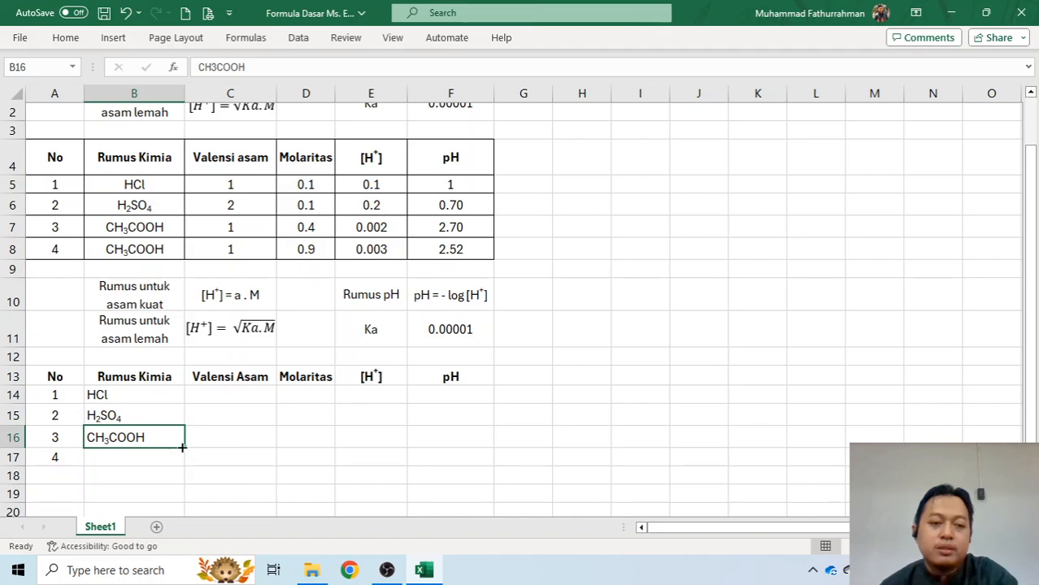
pyautogui.moveTo(184, 448); pyautogui.dragTo(183, 466)
pyautogui.click(243, 441)
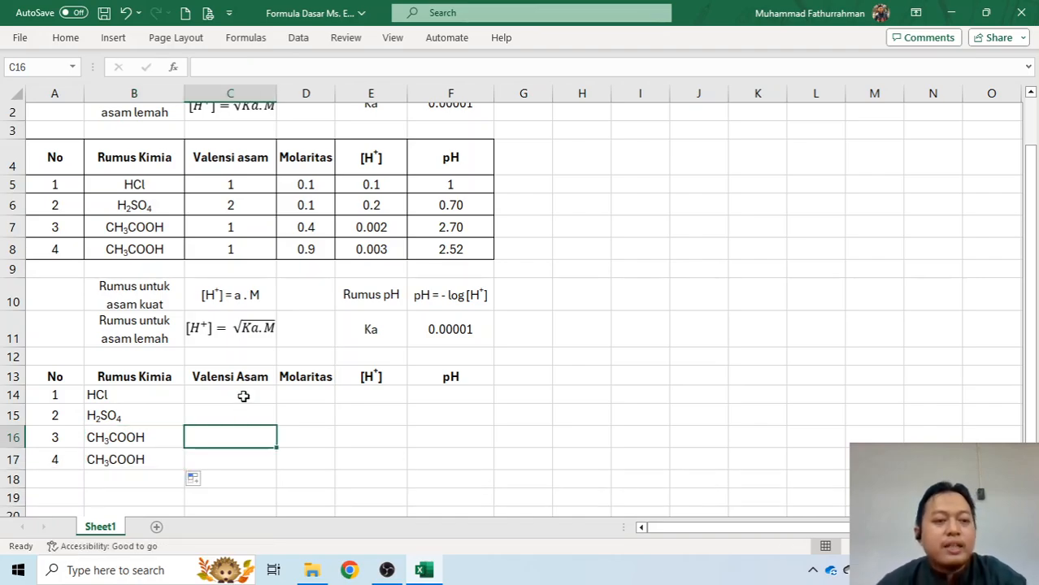
pyautogui.moveTo(149, 395); pyautogui.dragTo(146, 474)
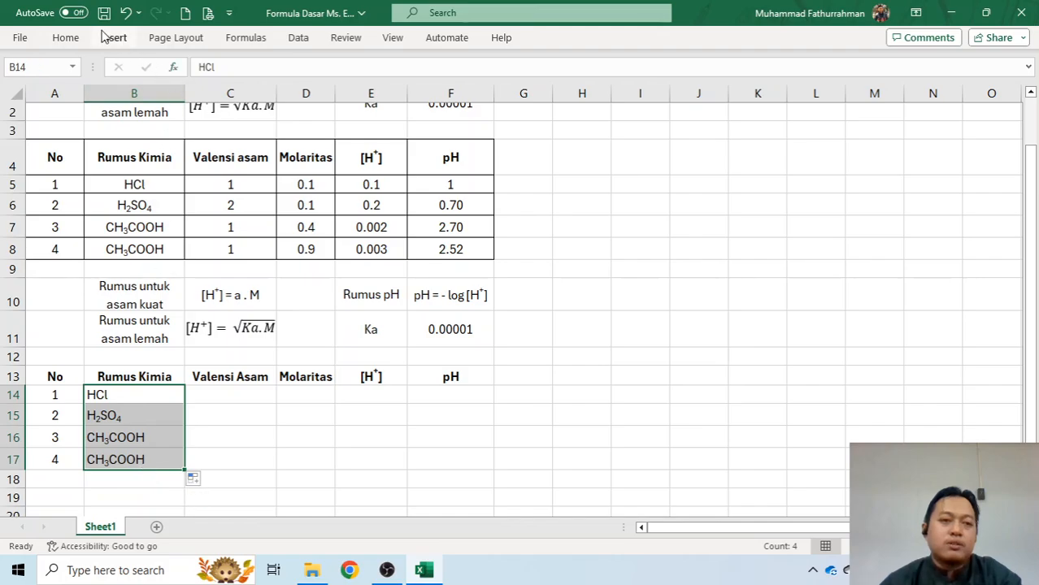
pyautogui.click(67, 39)
pyautogui.click(281, 90)
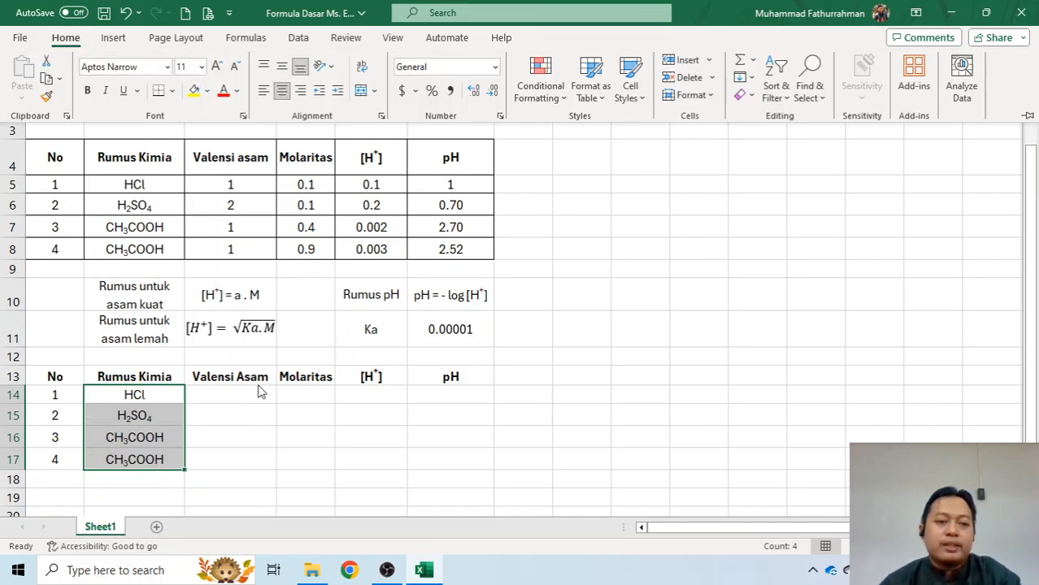
# - Enter the acid valences 1 for HCl in C14 and 2 for H2SO4 in C15
pyautogui.click(261, 396)
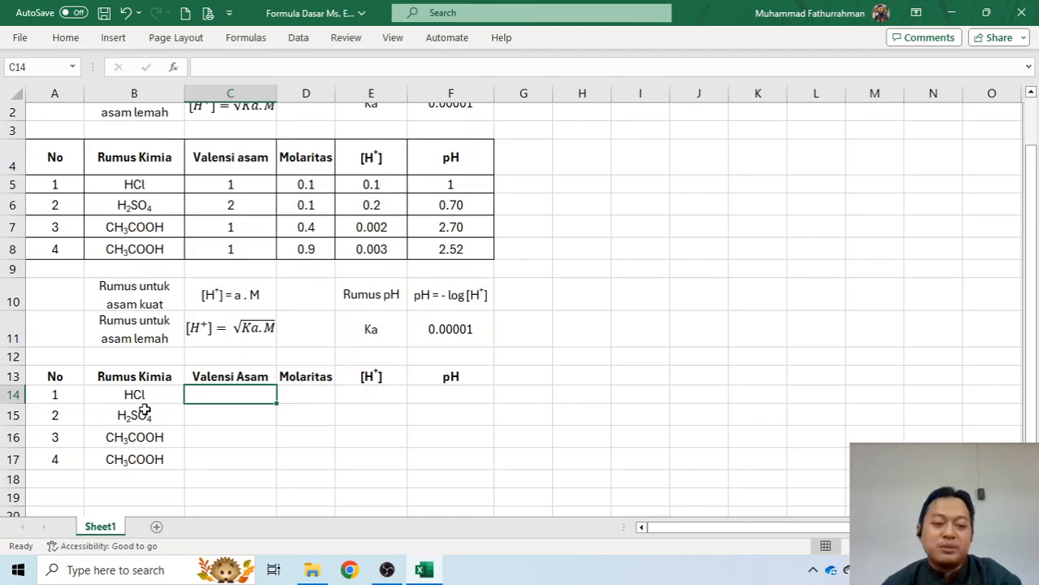
pyautogui.write('1')
pyautogui.click(216, 419)
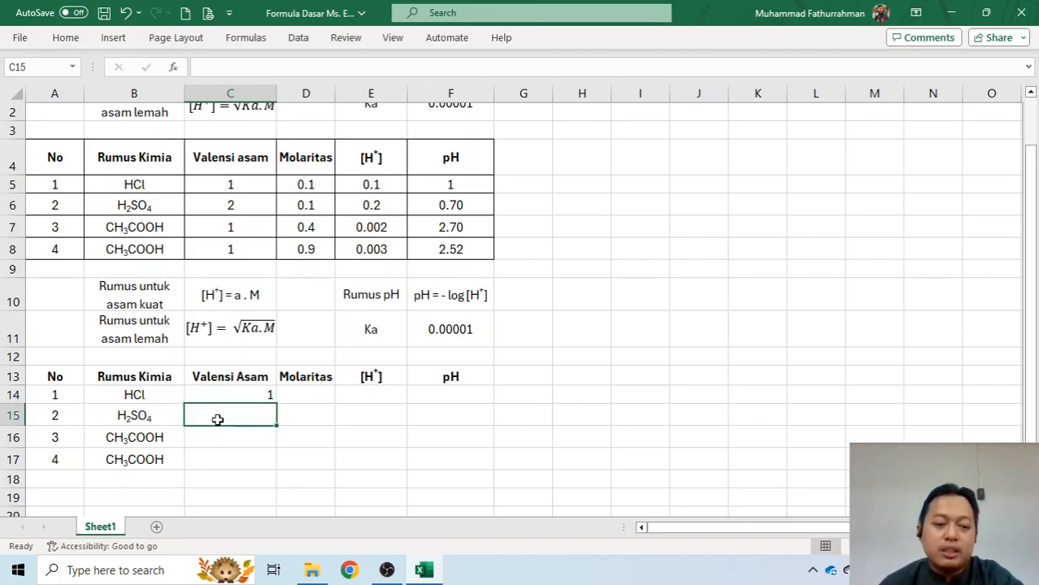
pyautogui.write('2')
pyautogui.click(230, 437)
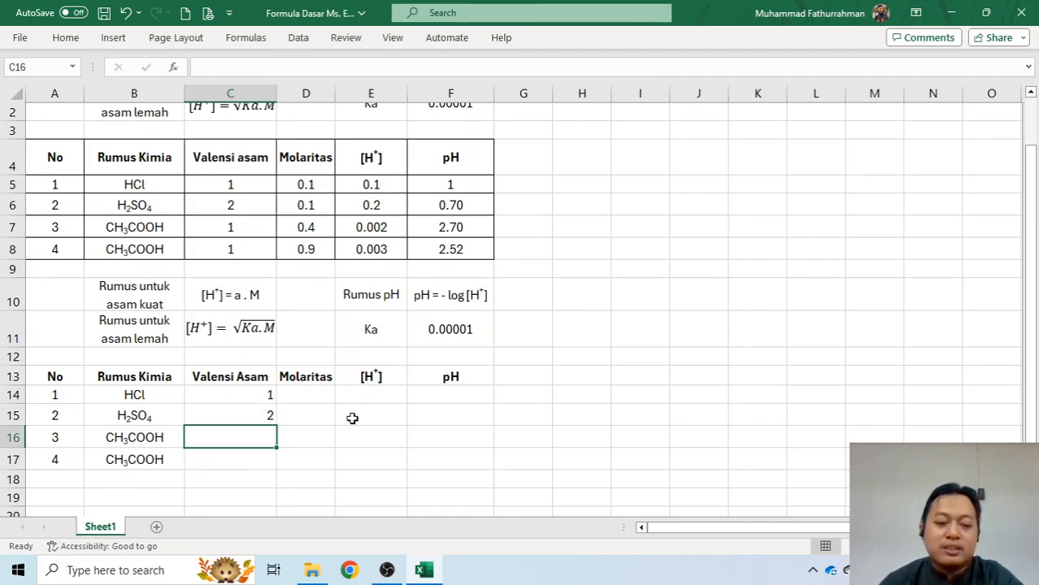
# - Enter the acid valence 1 for both CH3COOH rows in C16 and C17
pyautogui.write('c')
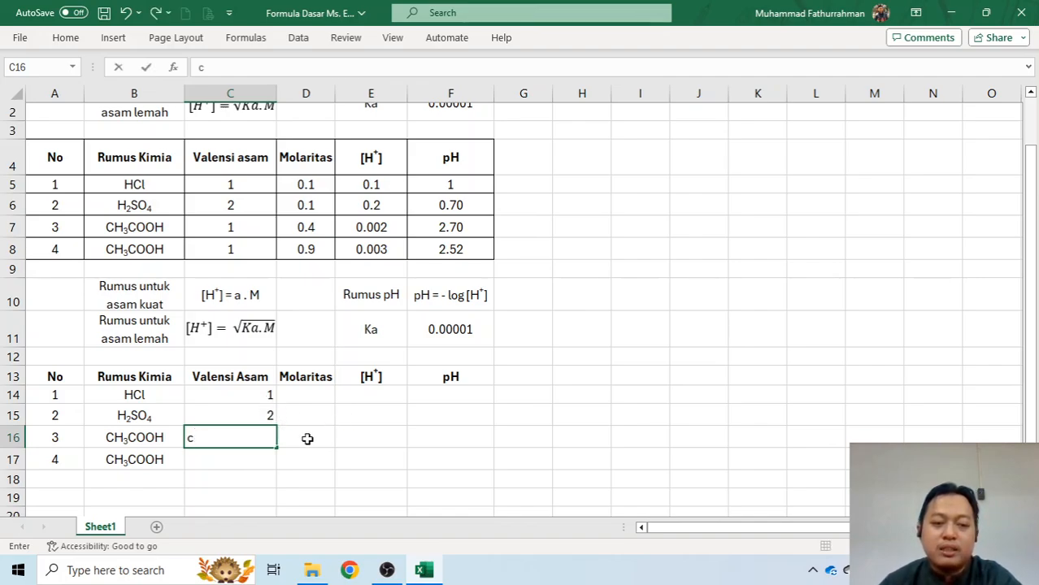
pyautogui.click(270, 457)
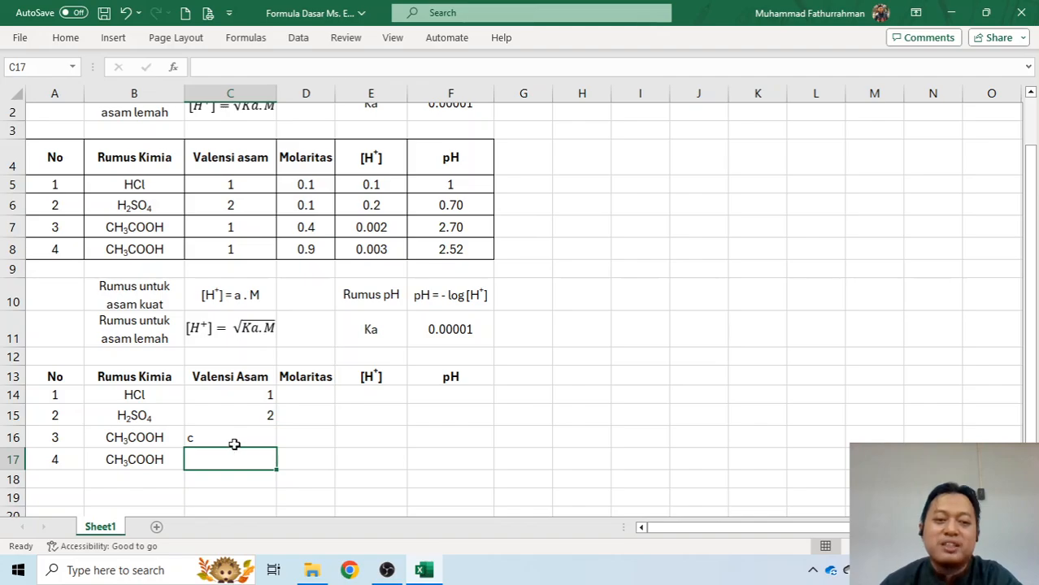
pyautogui.click(235, 442)
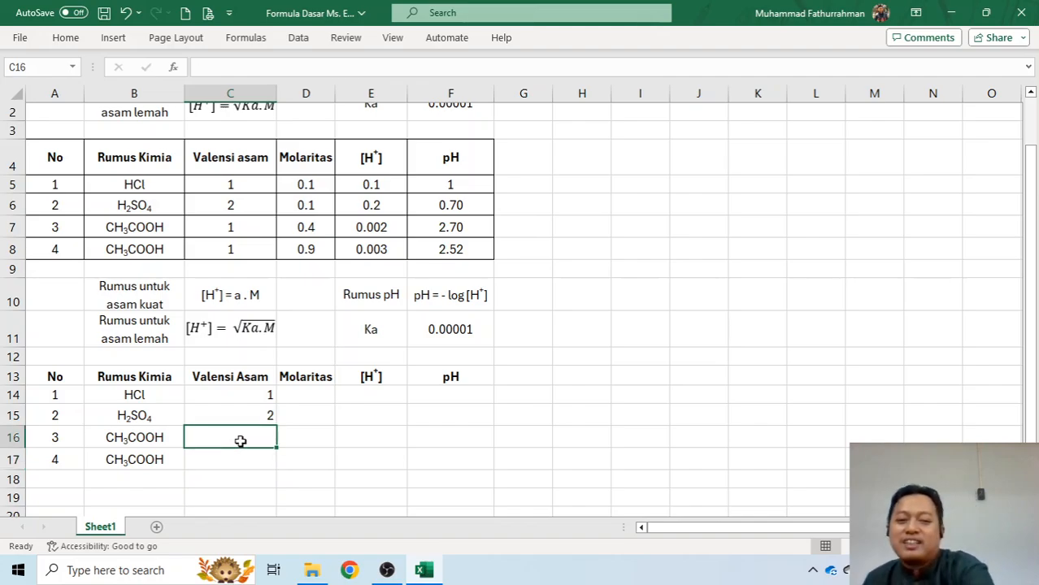
pyautogui.write('1')
pyautogui.press('Return')
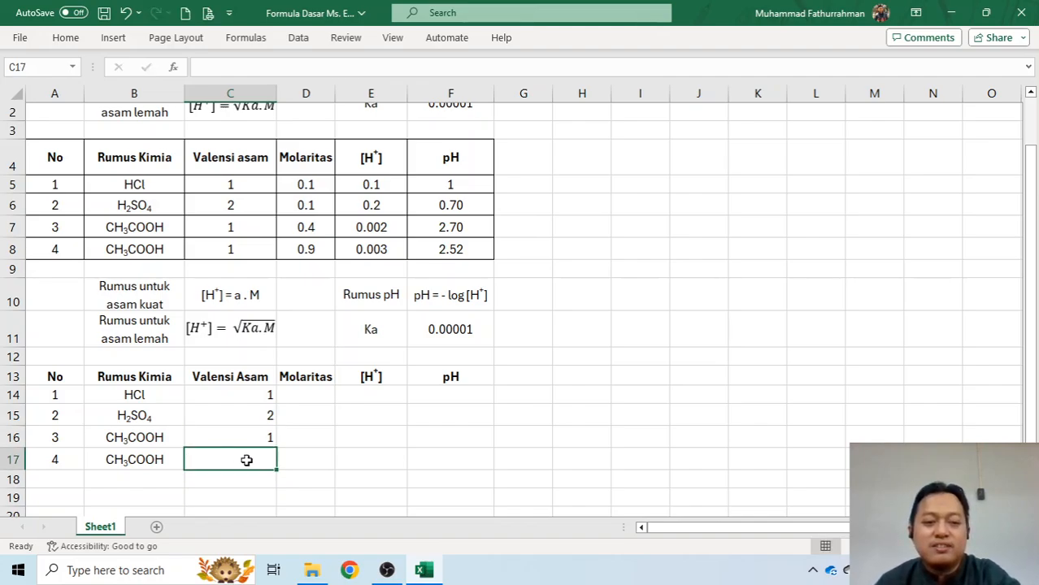
pyautogui.write('1')
pyautogui.press('Return')
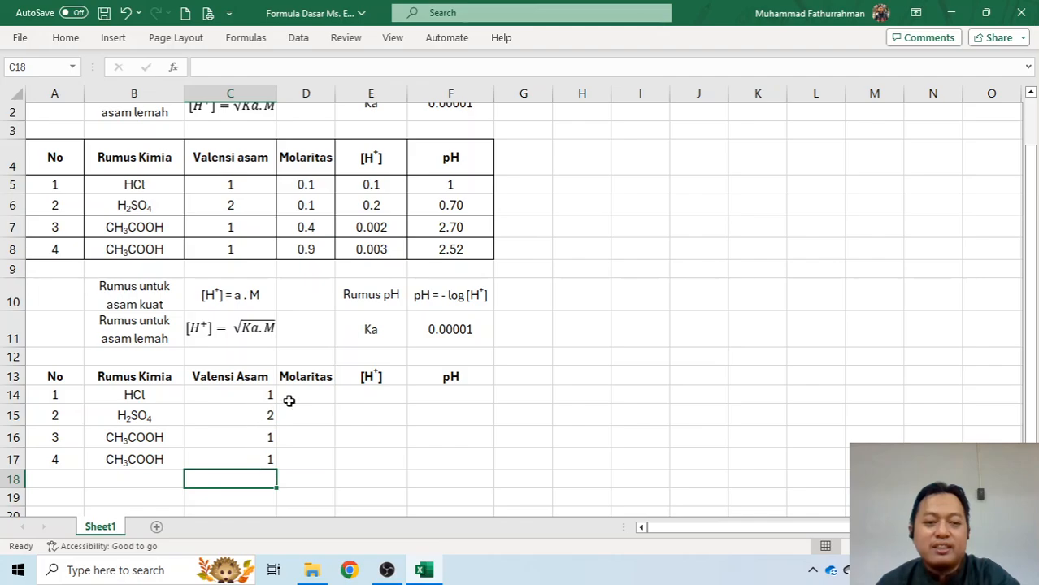
# - Centre the acid valences in C14:C17 horizontally
pyautogui.moveTo(264, 395); pyautogui.dragTo(264, 460)
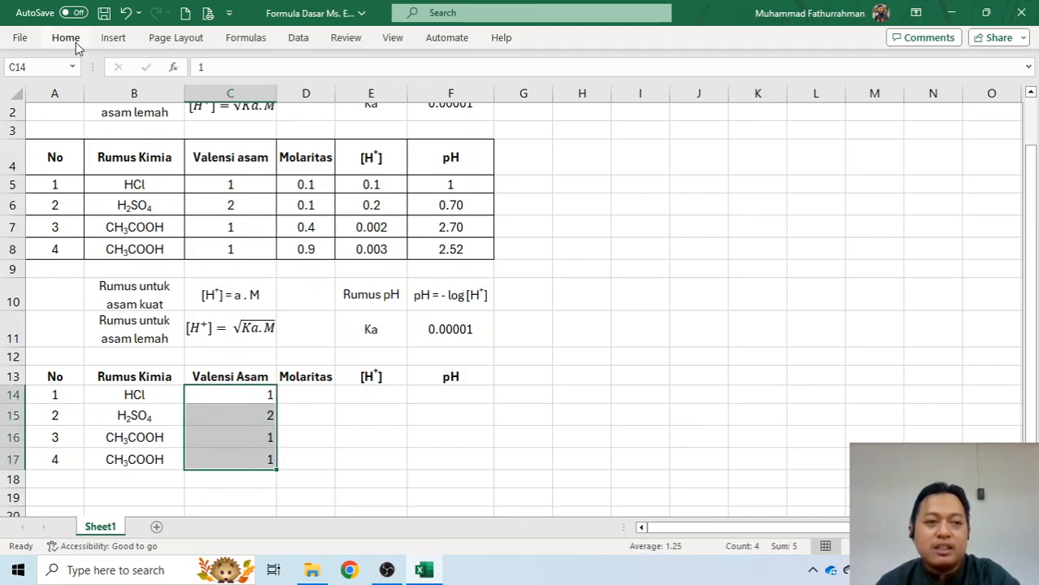
pyautogui.click(76, 43)
pyautogui.click(281, 90)
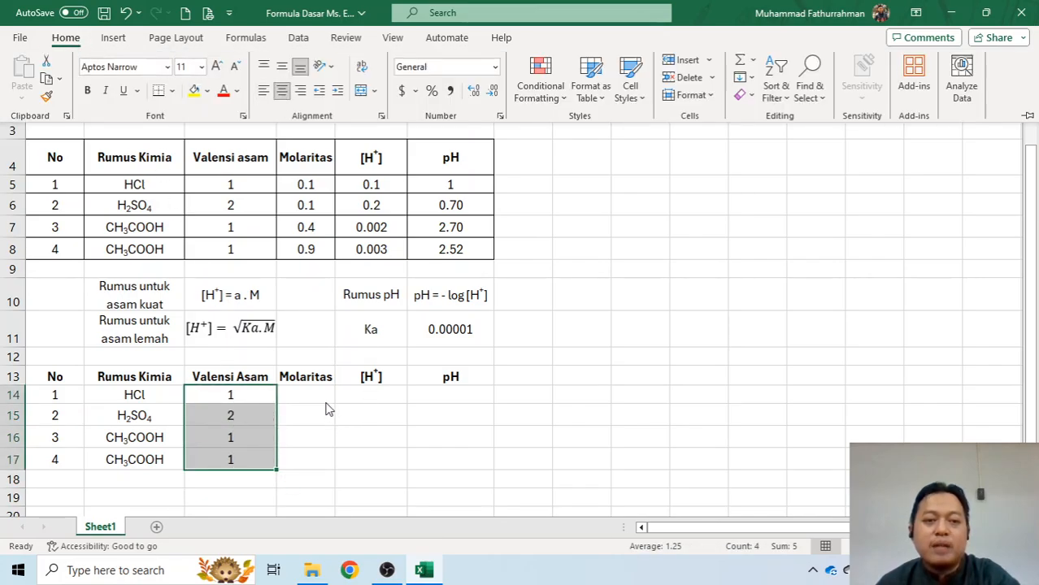
# - Enter the molarity 0.1 for HCl in D14
pyautogui.click(329, 399)
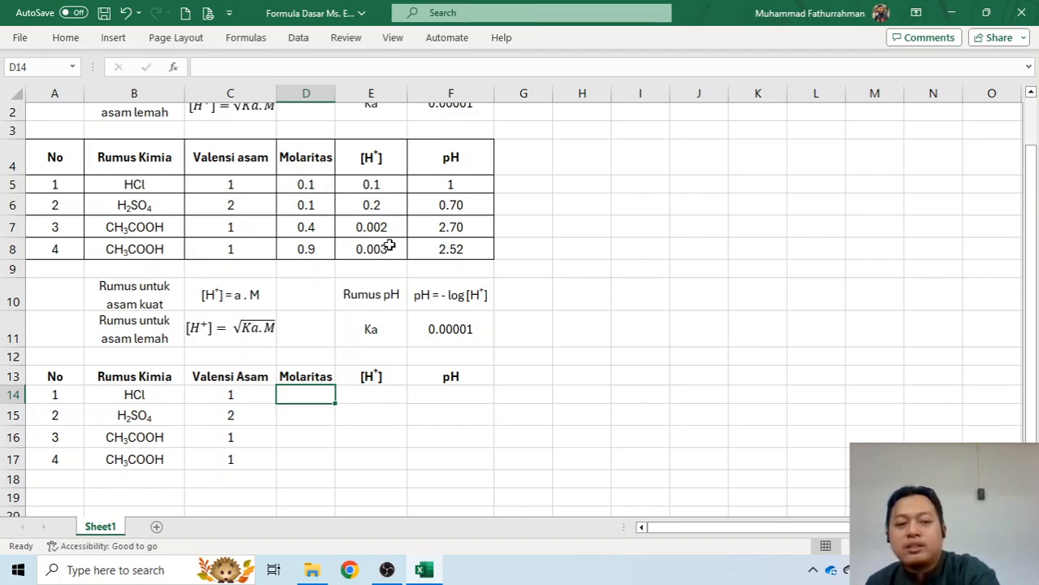
pyautogui.write('0.')
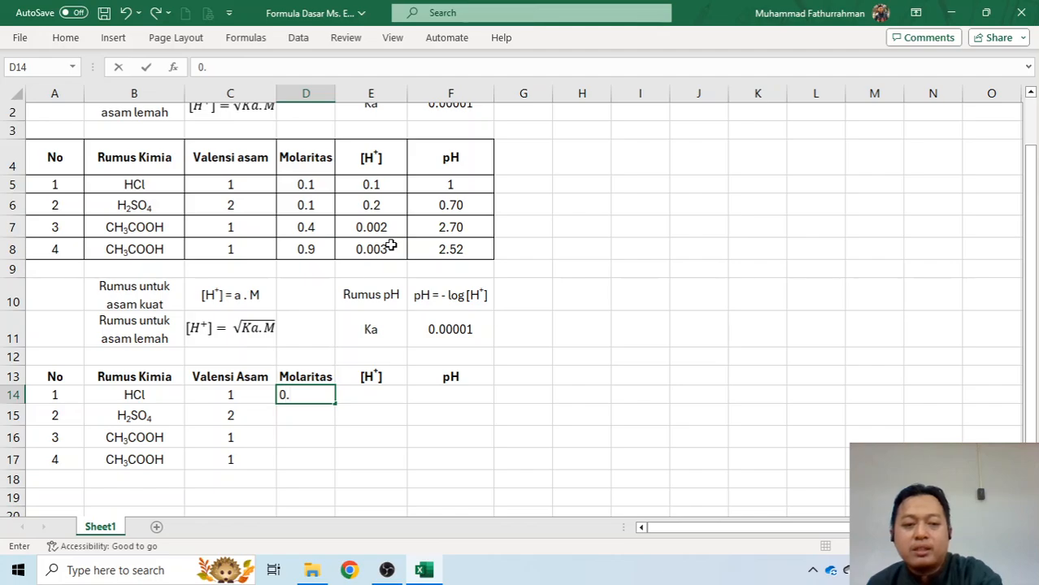
pyautogui.write('1')
pyautogui.press('Return')
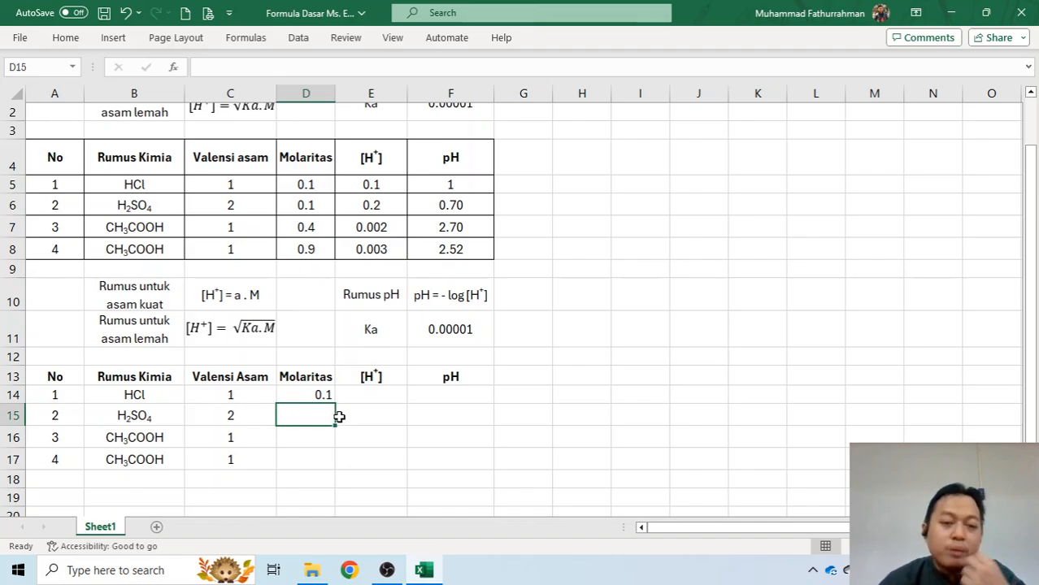
# - Enter the H2SO4 molarity in D15 as 0,2 with a comma as the decimal separator
pyautogui.write('0')
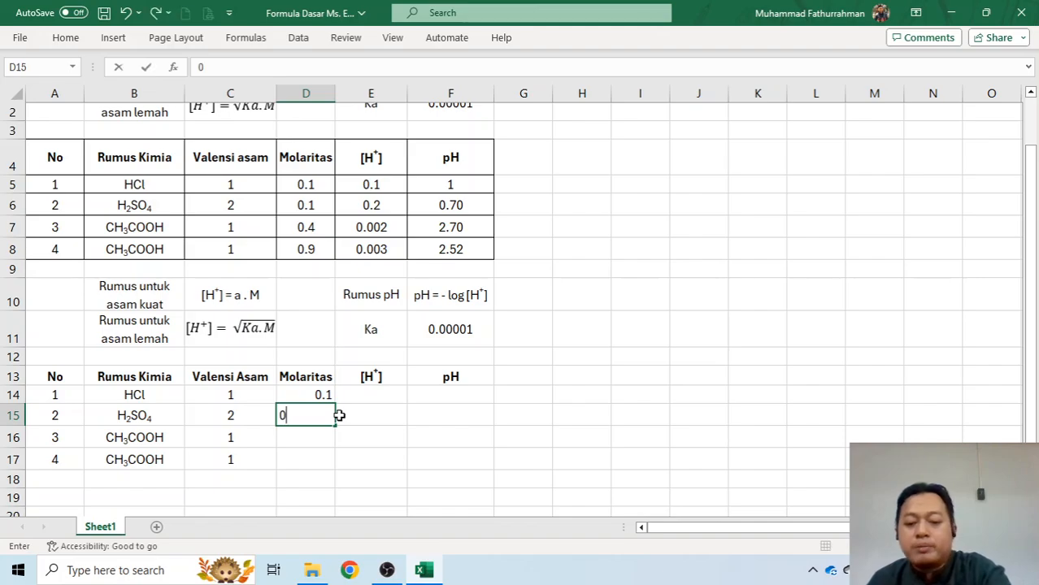
pyautogui.write(',')
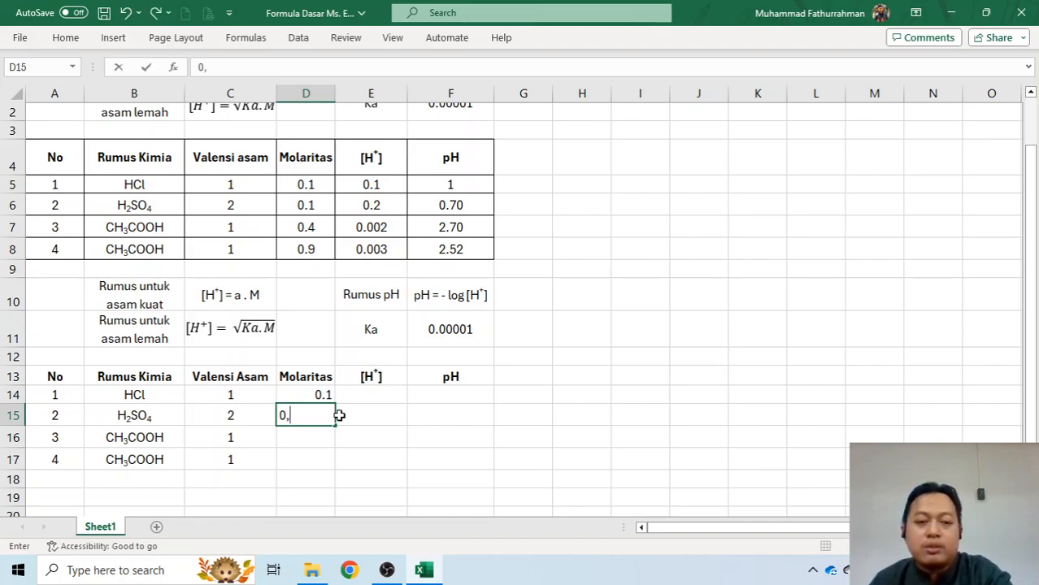
pyautogui.write('2')
pyautogui.press('Return')
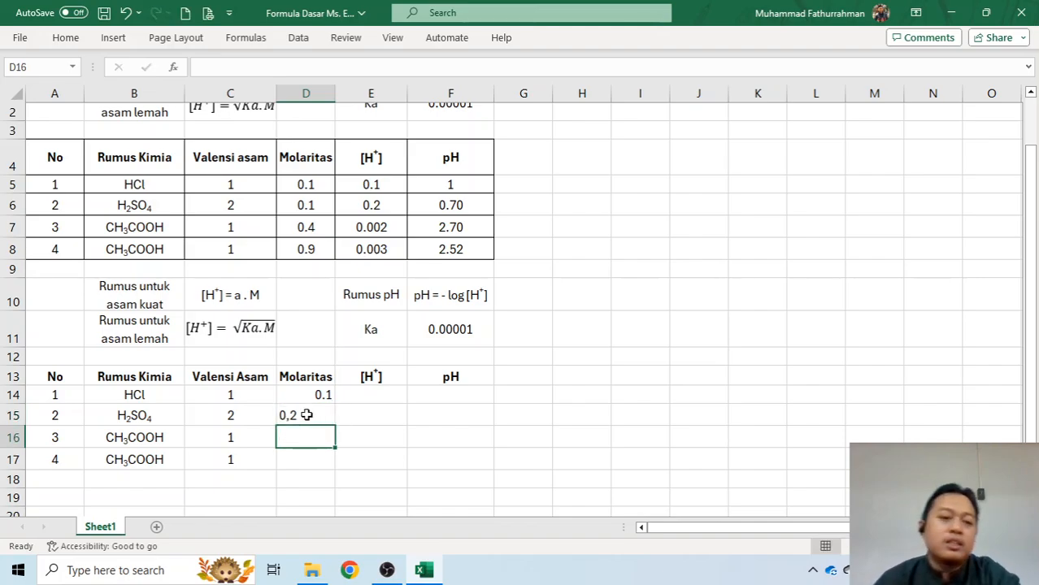
# - Replace the H2SO4 molarity in D15 with 0.2, using a point as the decimal separator
pyautogui.click(306, 415)
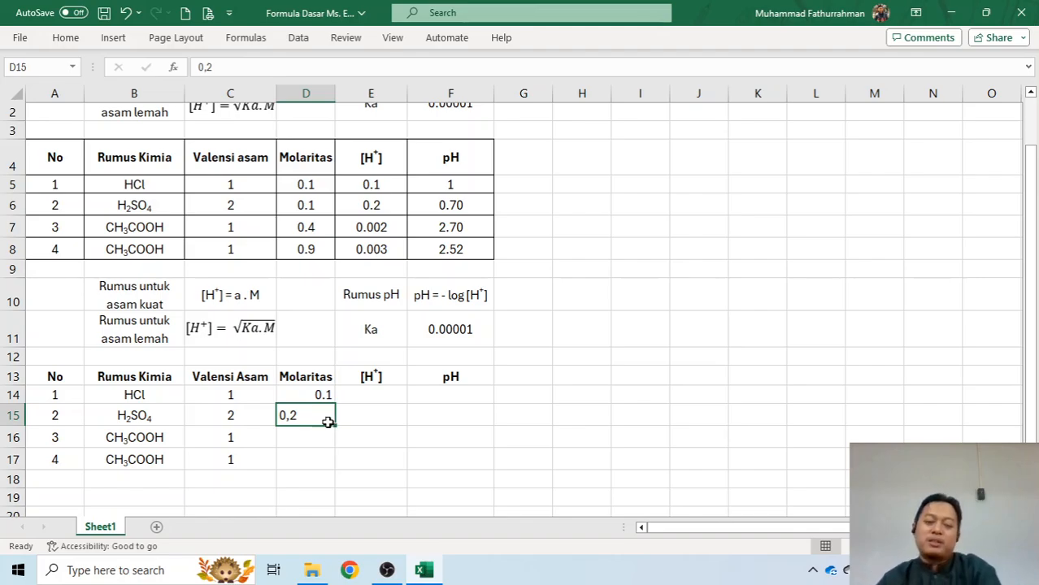
pyautogui.write('0')
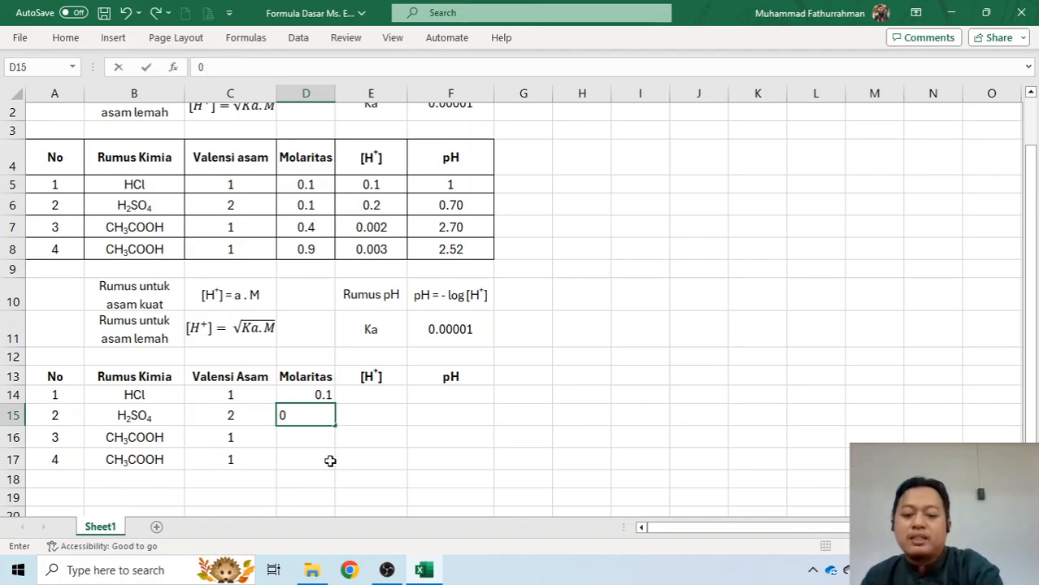
pyautogui.write('.2')
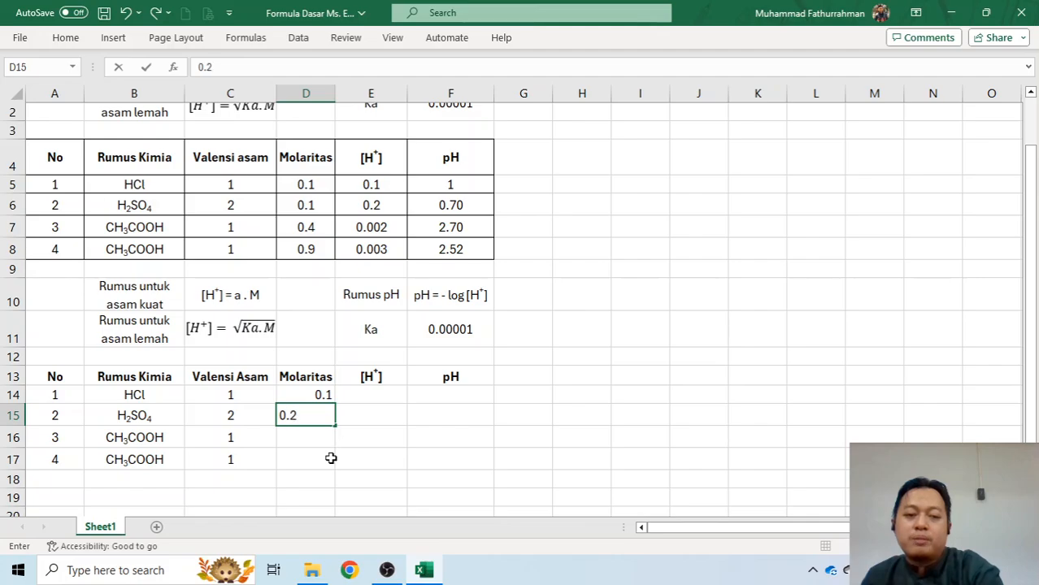
pyautogui.hotkey('ctrl', 'Return')
pyautogui.press('Down')
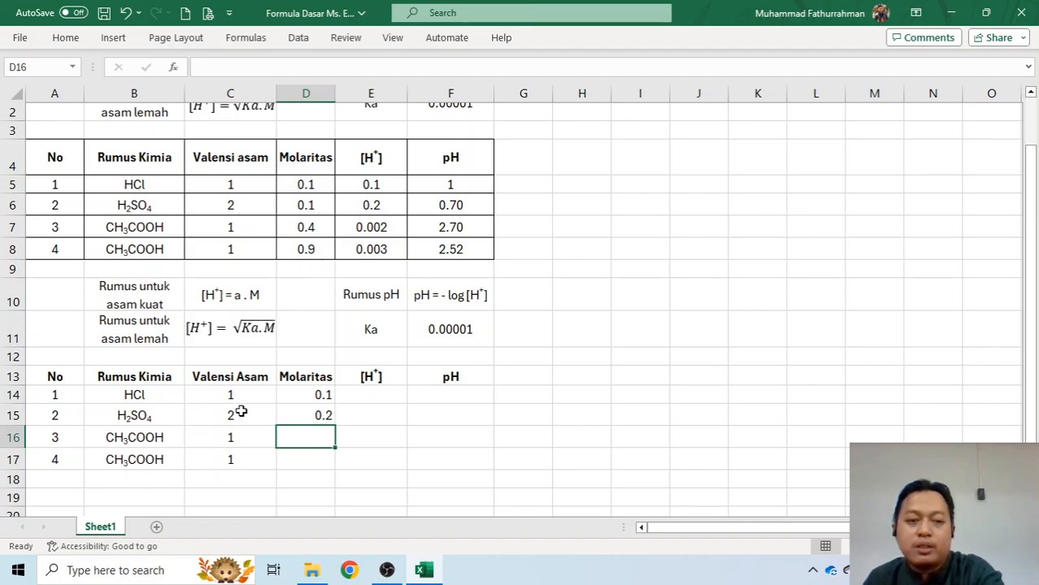
# - Enter the CH3COOH molarities 0.4 in D16 and 0.9 in D17
pyautogui.write('0.4')
pyautogui.press('Return')
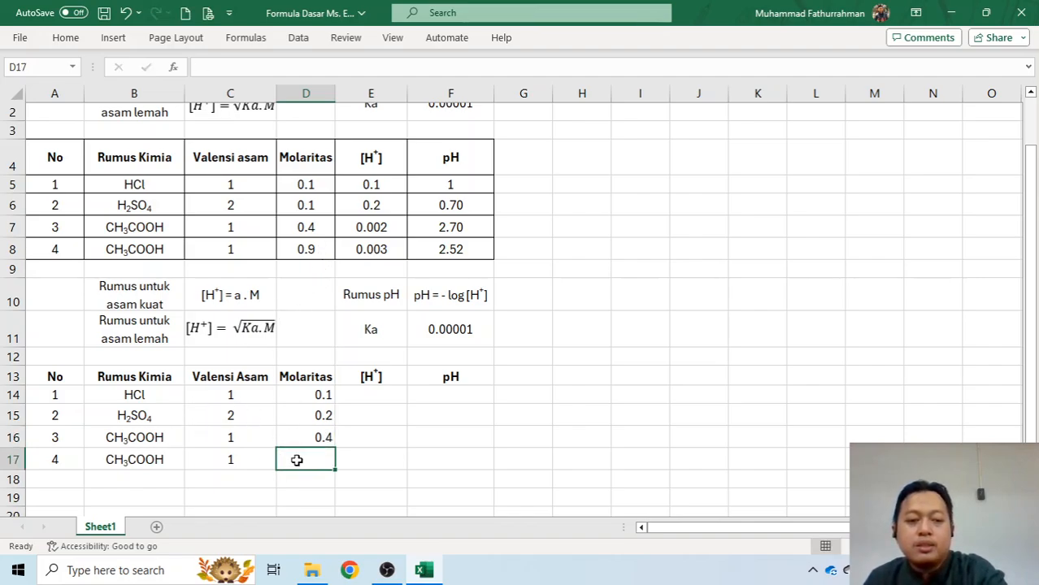
pyautogui.write('0.')
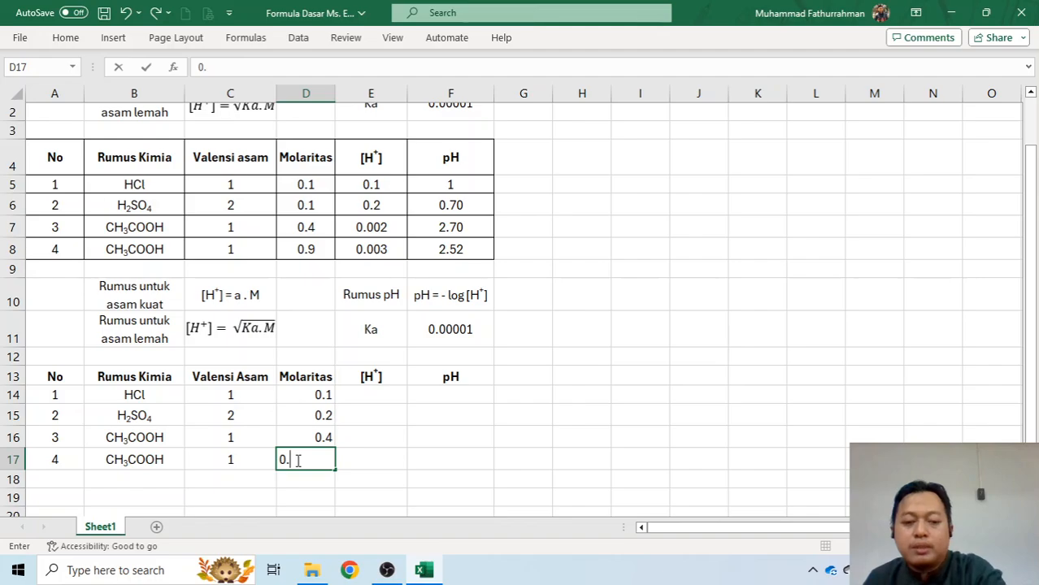
pyautogui.write('9')
pyautogui.press('Return')
# - Centre the molarity values in D14:D17 horizontally
pyautogui.moveTo(313, 395); pyautogui.dragTo(319, 461)
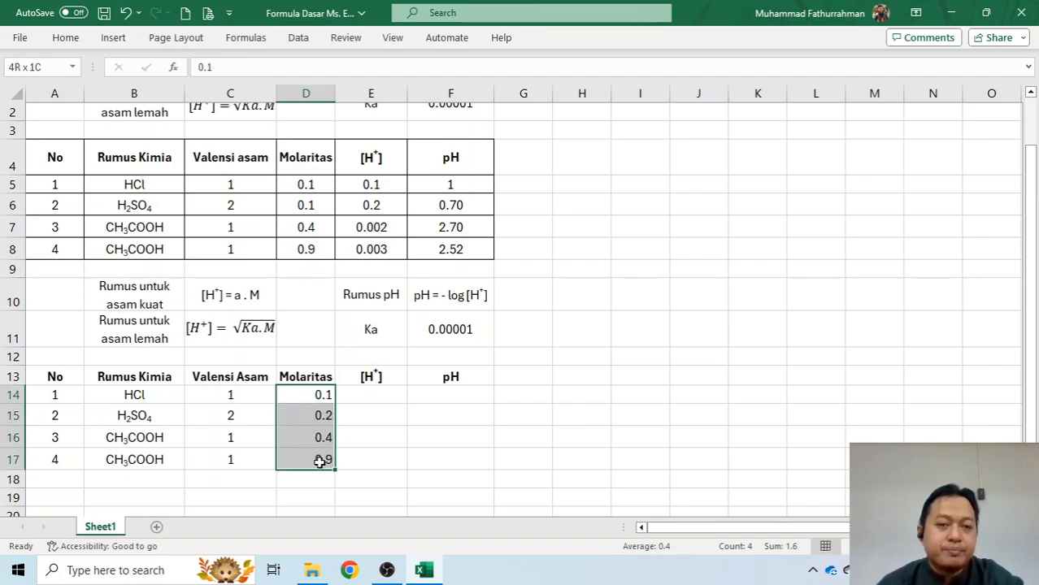
pyautogui.click(65, 37)
pyautogui.click(281, 90)
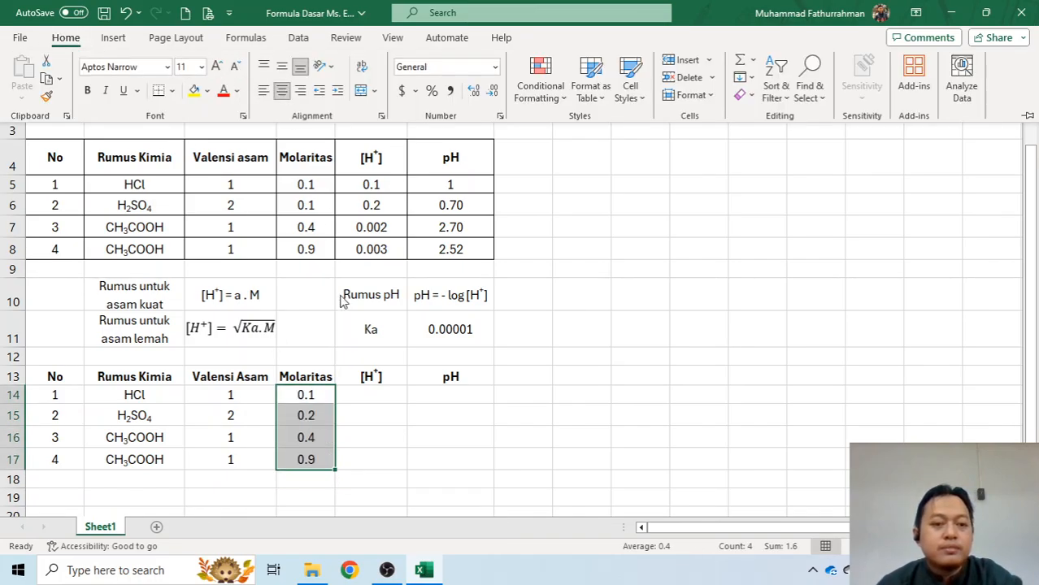
# - Apply all borders to the new acid table in A13:F17
pyautogui.click(366, 392)
pyautogui.click(368, 395)
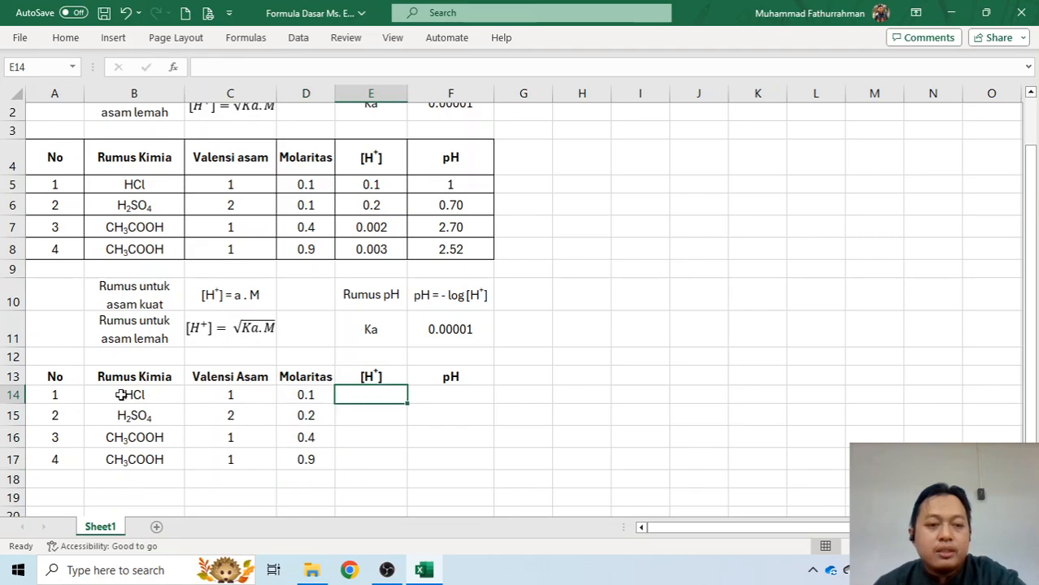
pyautogui.moveTo(51, 373); pyautogui.dragTo(444, 473)
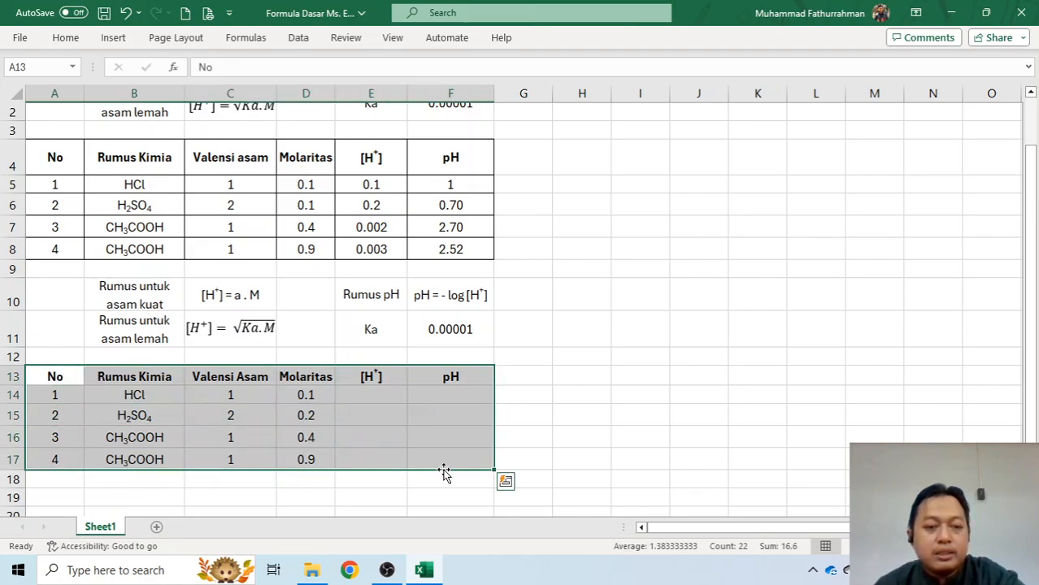
pyautogui.click(65, 38)
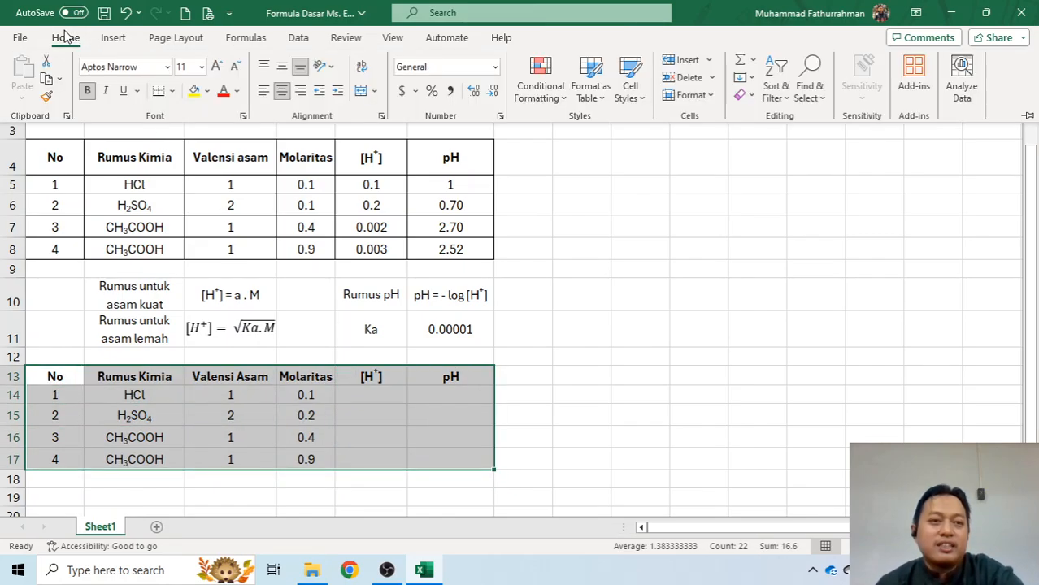
pyautogui.click(172, 92)
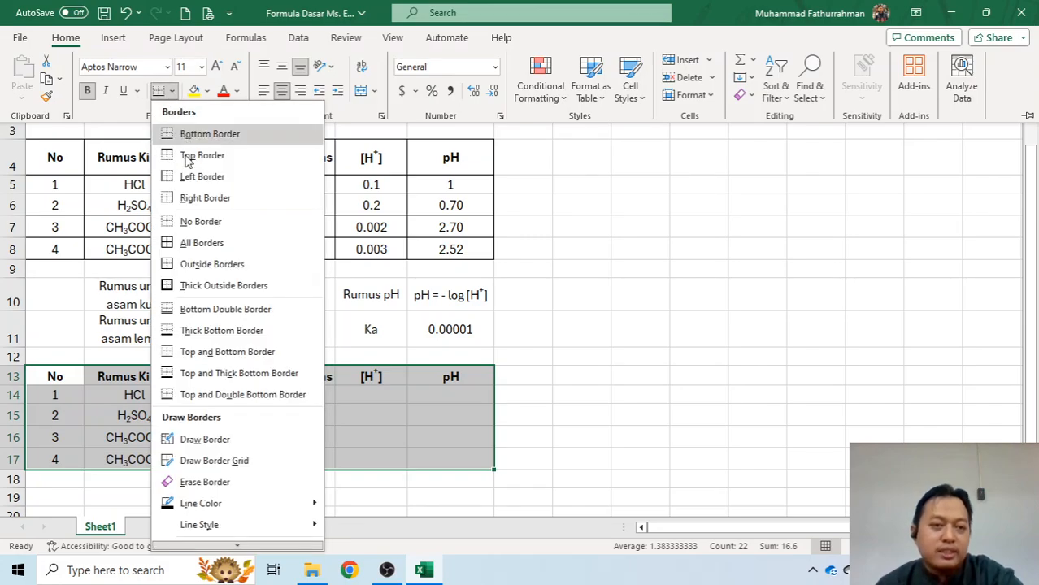
pyautogui.click(203, 242)
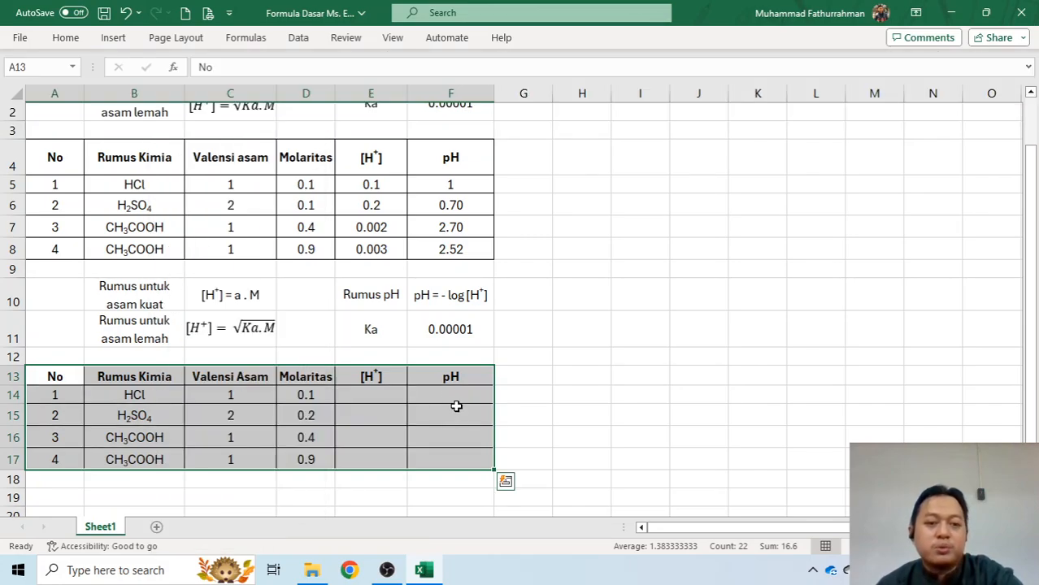
pyautogui.click(398, 399)
pyautogui.click(559, 400)
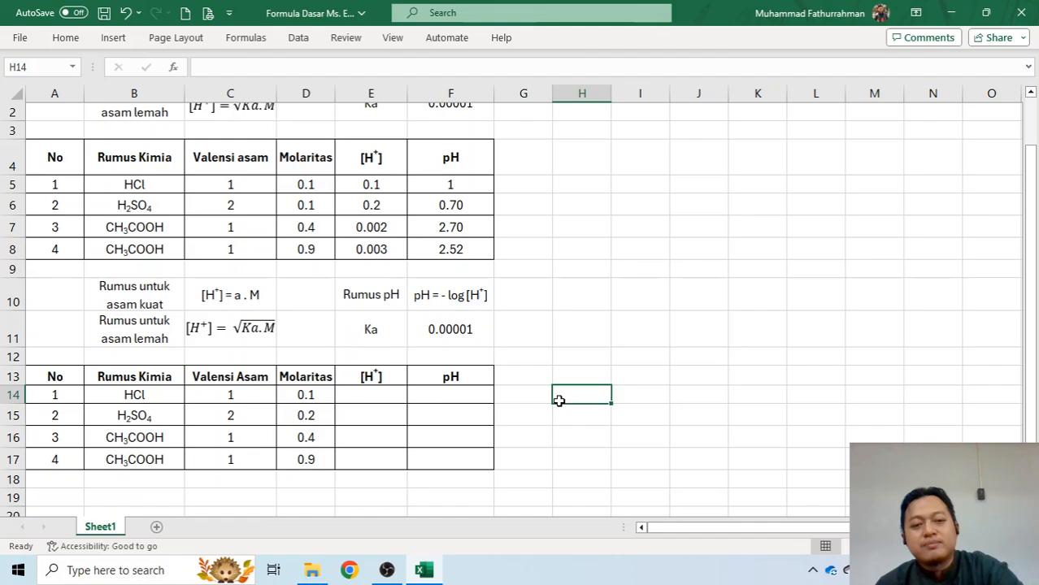
pyautogui.click(384, 396)
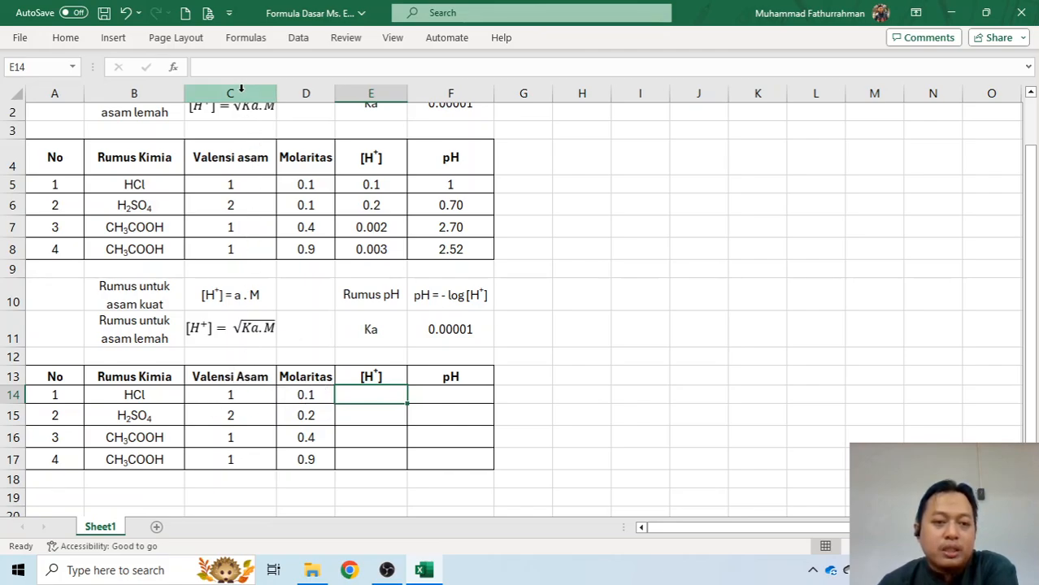
pyautogui.click(319, 91)
pyautogui.click(244, 93)
pyautogui.click(318, 92)
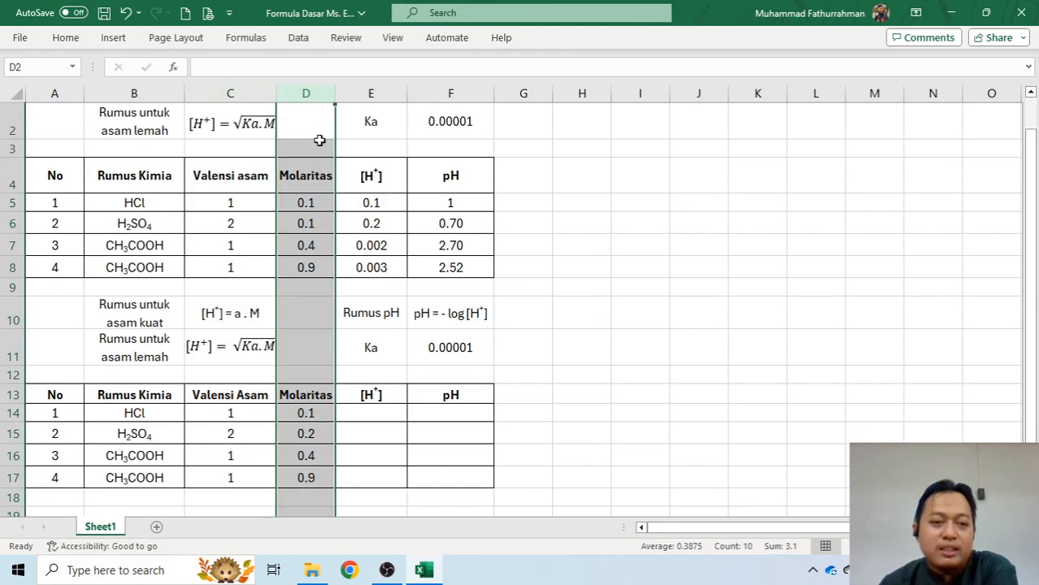
# - Enter the strong-acid formula =C14*D14 for HCl in E14, multiplying valence by molarity
pyautogui.click(391, 413)
pyautogui.scroll(-1, 410, 411)
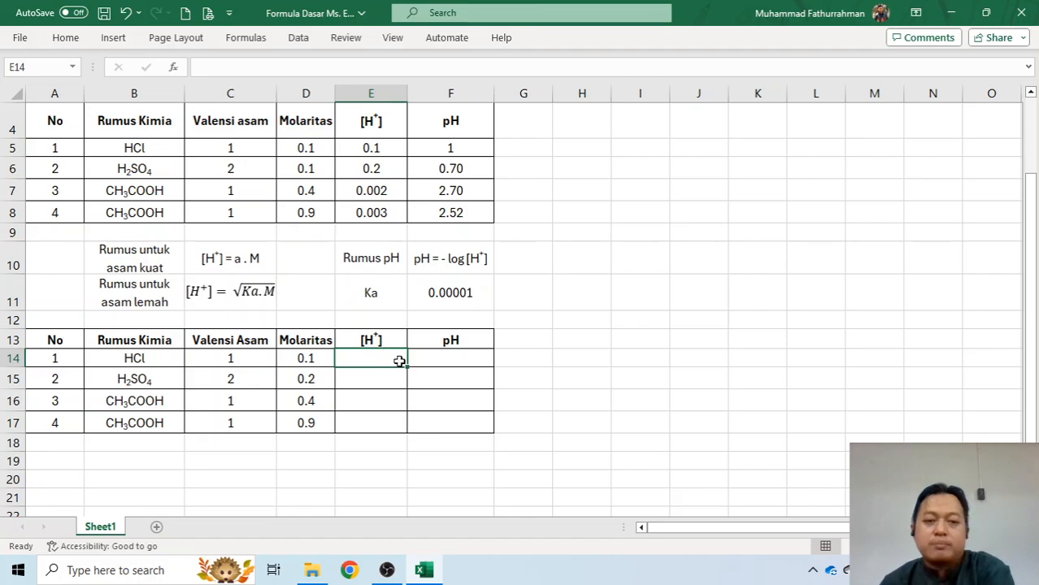
pyautogui.write('=')
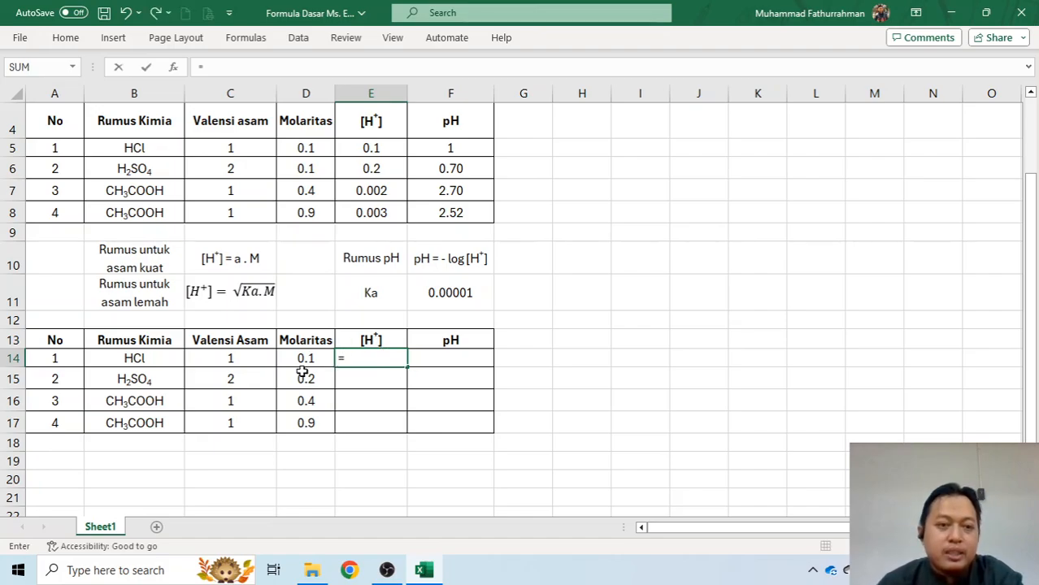
pyautogui.click(245, 360)
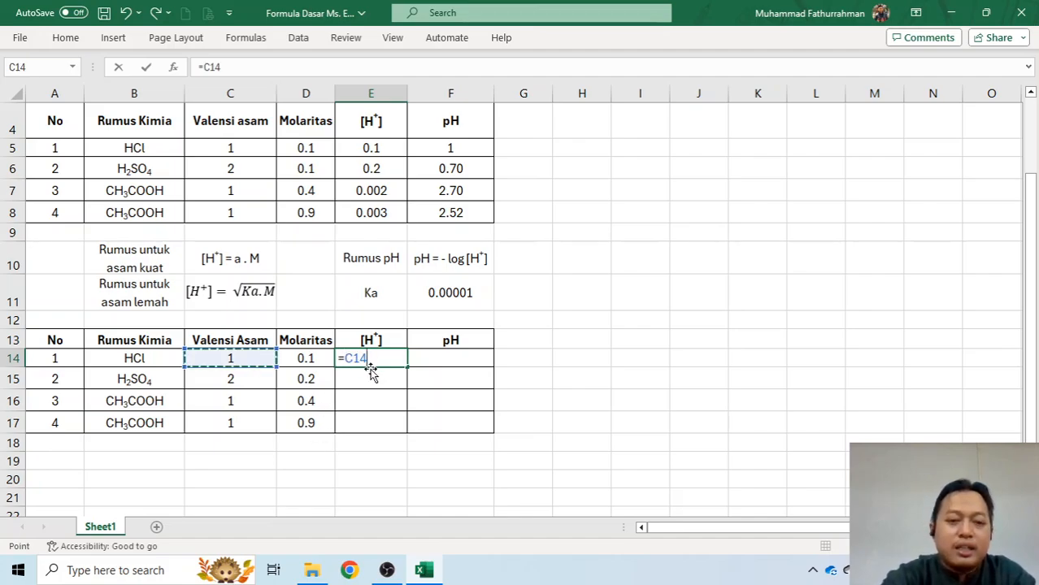
pyautogui.write('*')
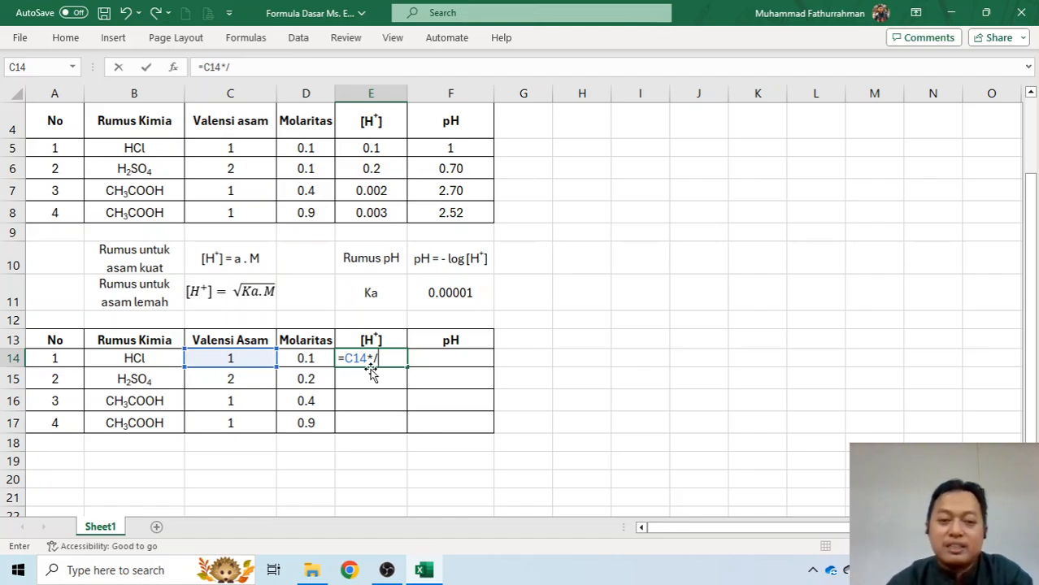
pyautogui.press('BackSpace')
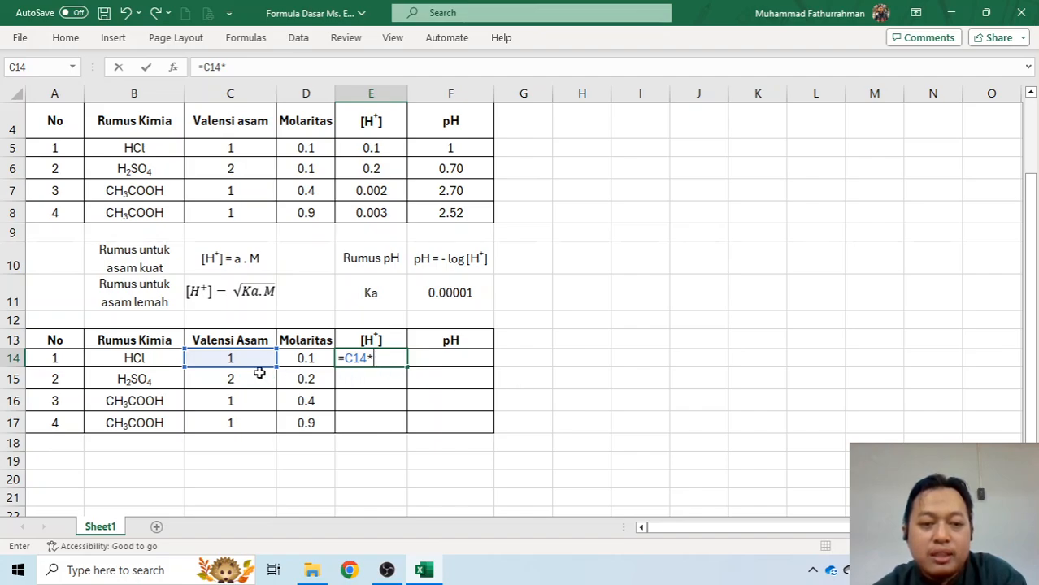
pyautogui.click(313, 361)
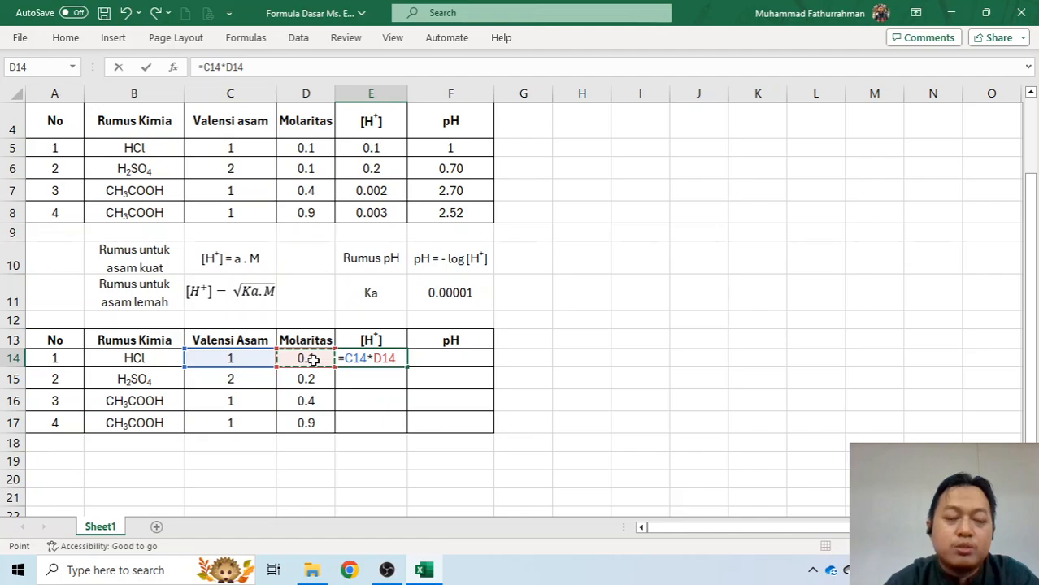
pyautogui.press('Return')
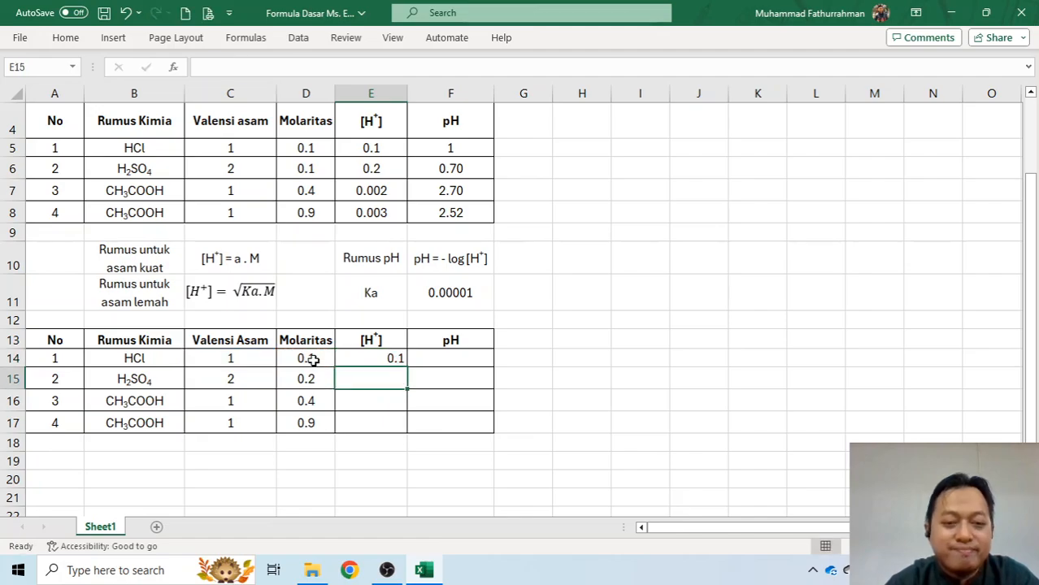
# - Fill the E14 formula down to E15 for H2SO4 and centre both [H+] values horizontally
pyautogui.click(370, 358)
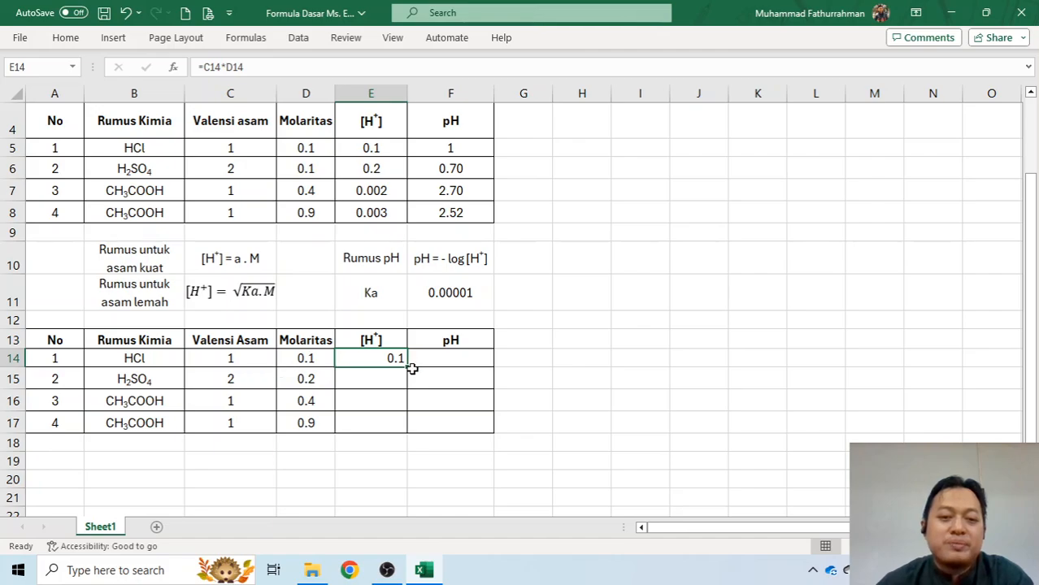
pyautogui.moveTo(406, 366); pyautogui.dragTo(408, 388)
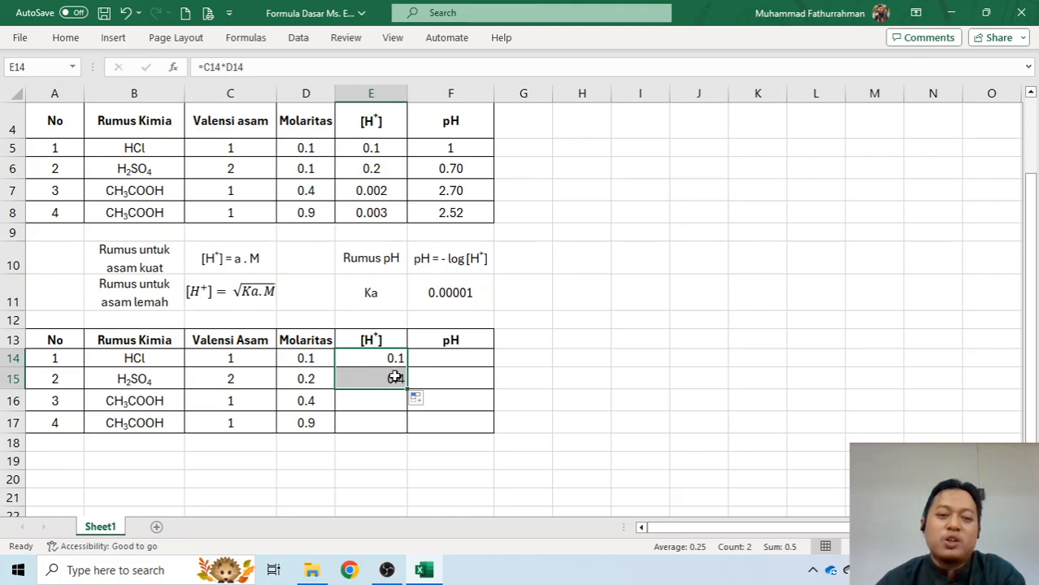
pyautogui.click(71, 40)
pyautogui.click(282, 90)
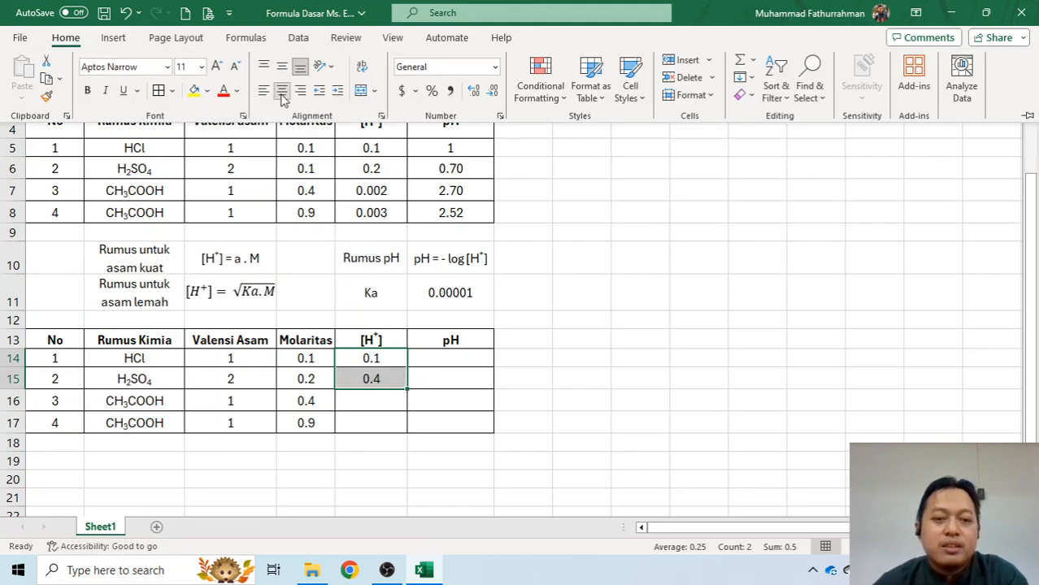
# - Enter the weak-acid formula =(F11*D16)^(1/2) for the first CH3COOH row in E16
pyautogui.click(354, 404)
pyautogui.click(369, 404)
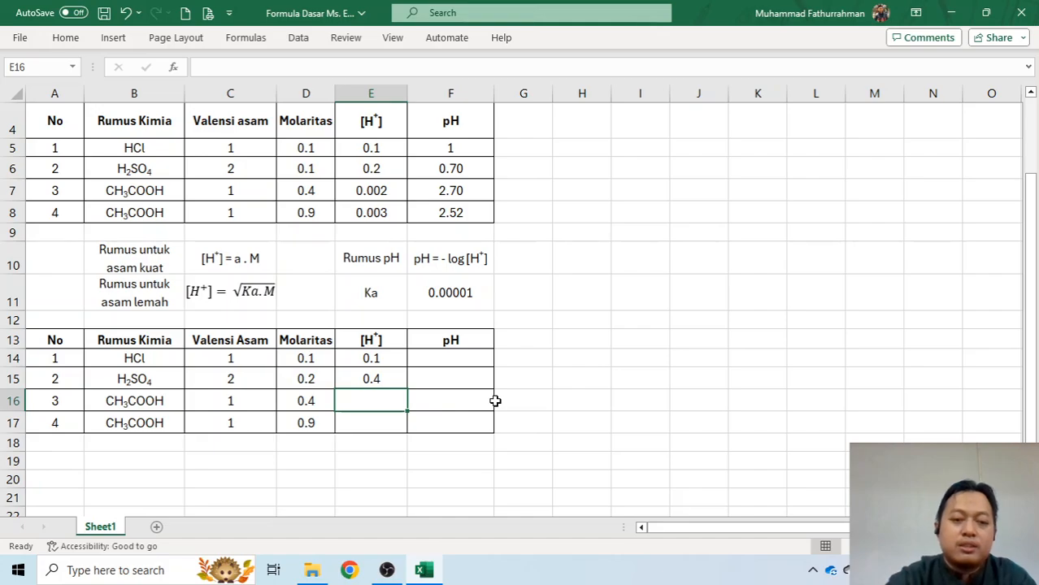
pyautogui.write('=')
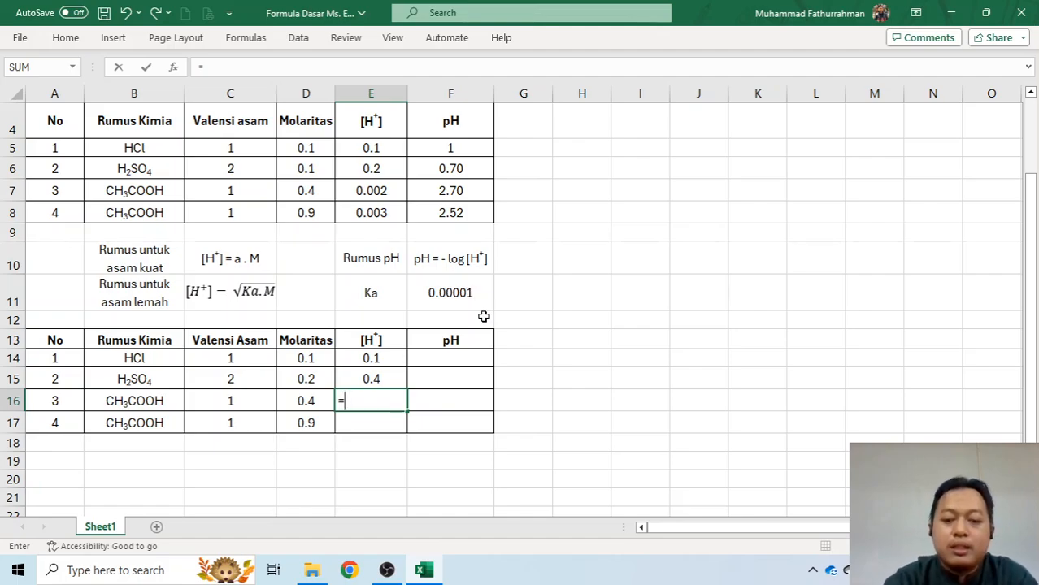
pyautogui.write('(')
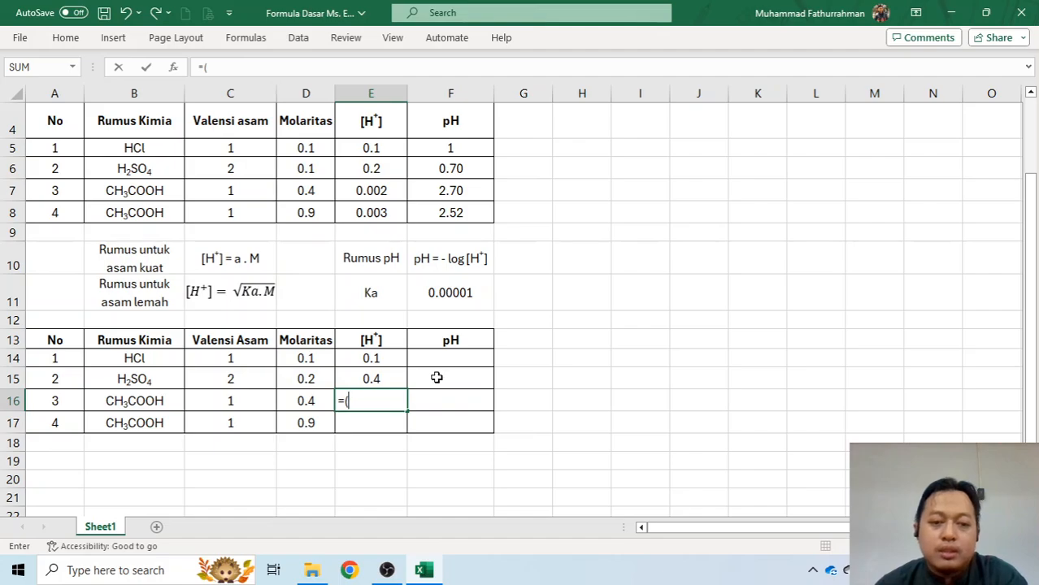
pyautogui.write(')^(')
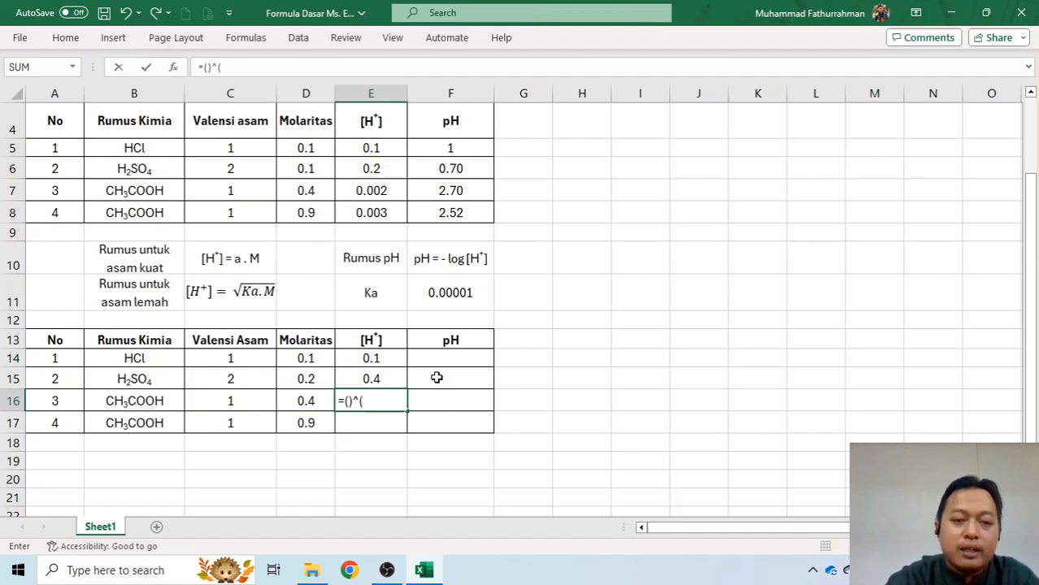
pyautogui.write('1/')
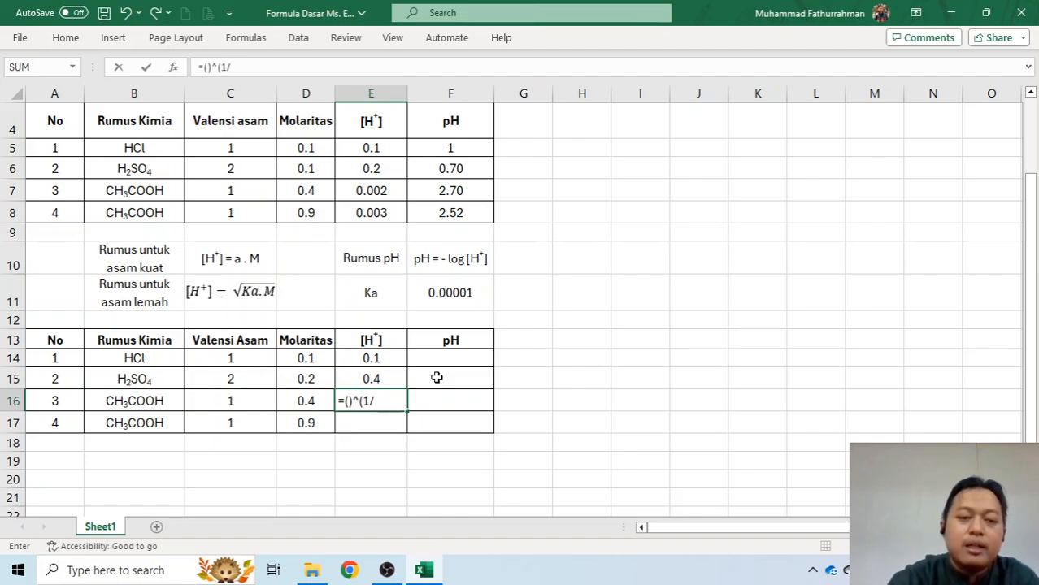
pyautogui.write('2')
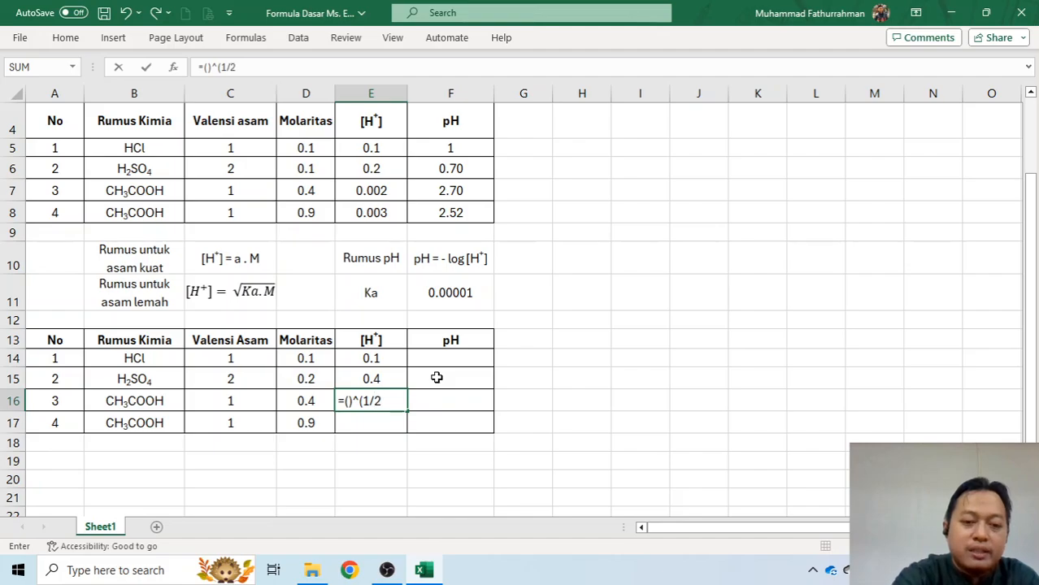
pyautogui.write(')')
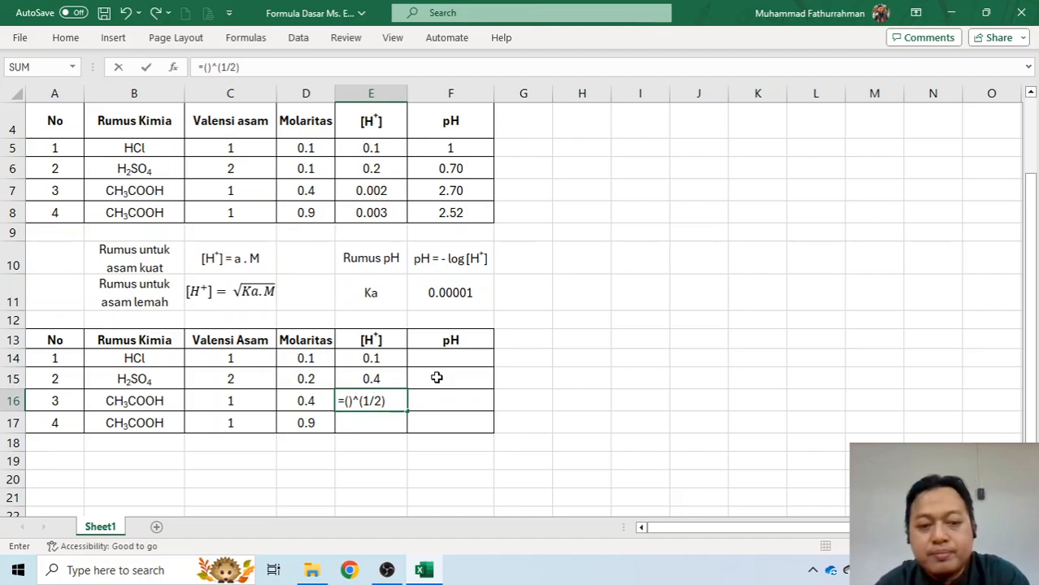
pyautogui.click(348, 401)
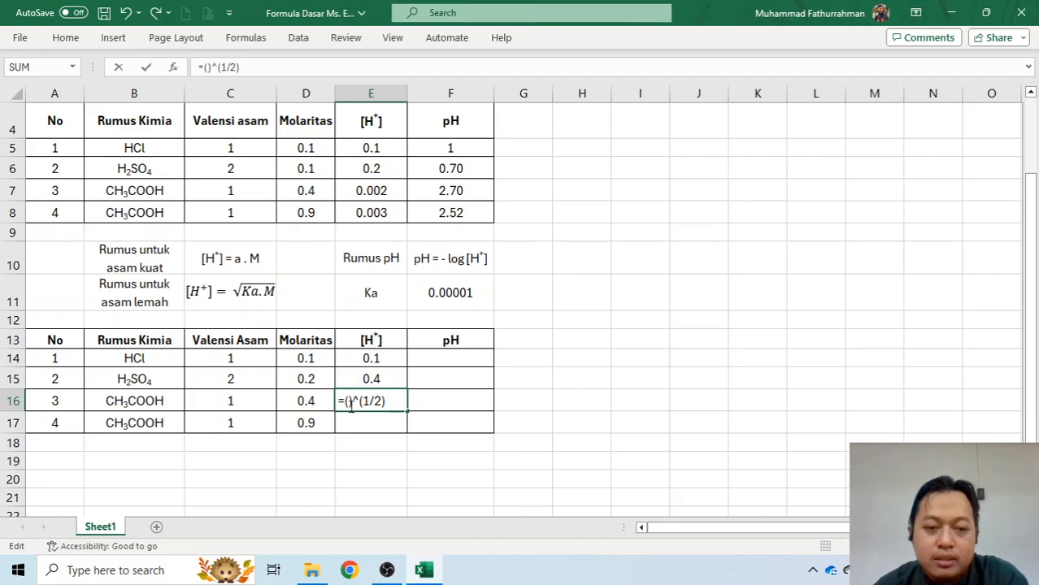
pyautogui.click(452, 297)
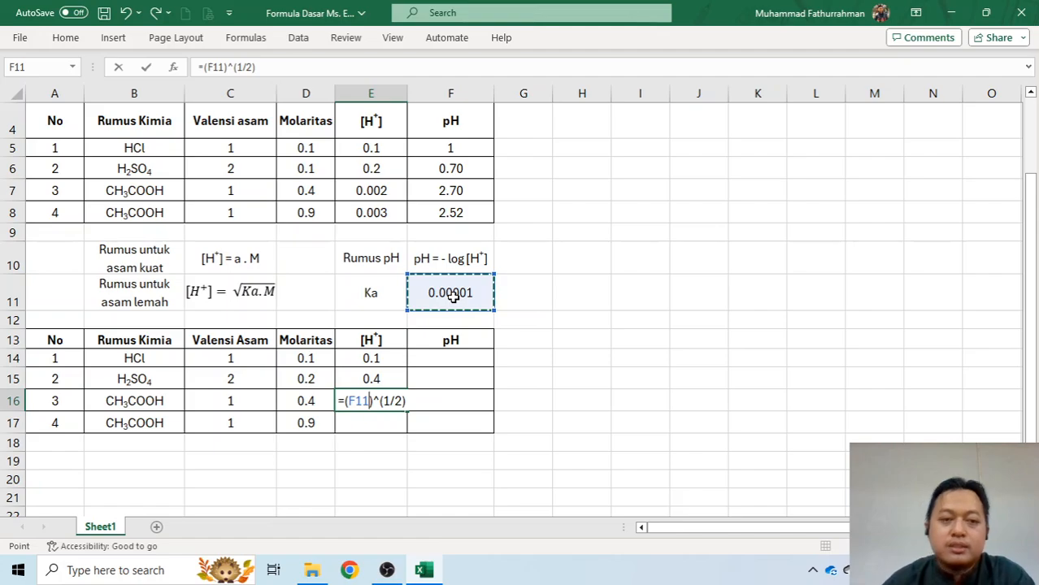
pyautogui.write('*')
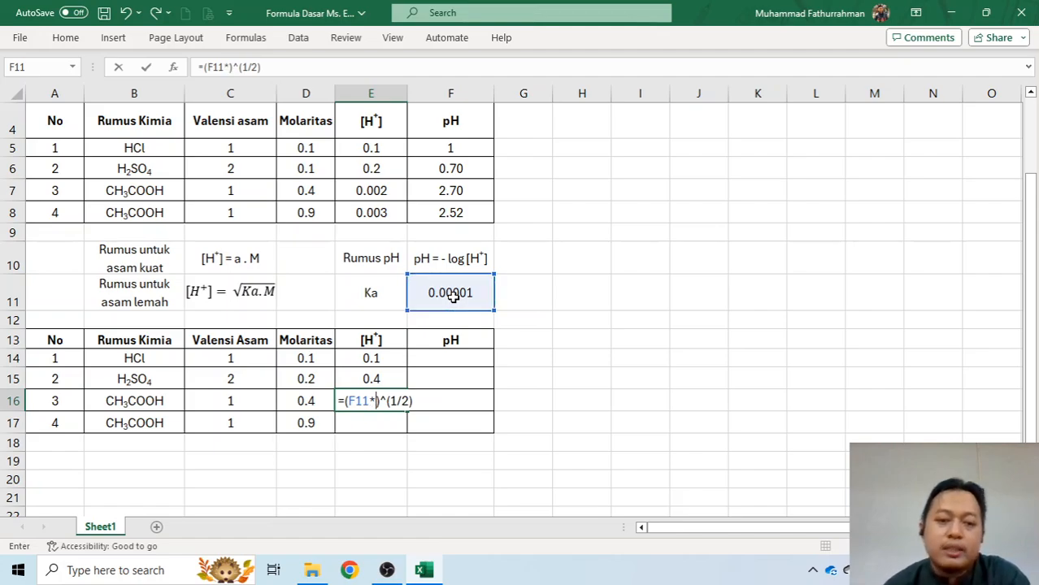
pyautogui.click(313, 401)
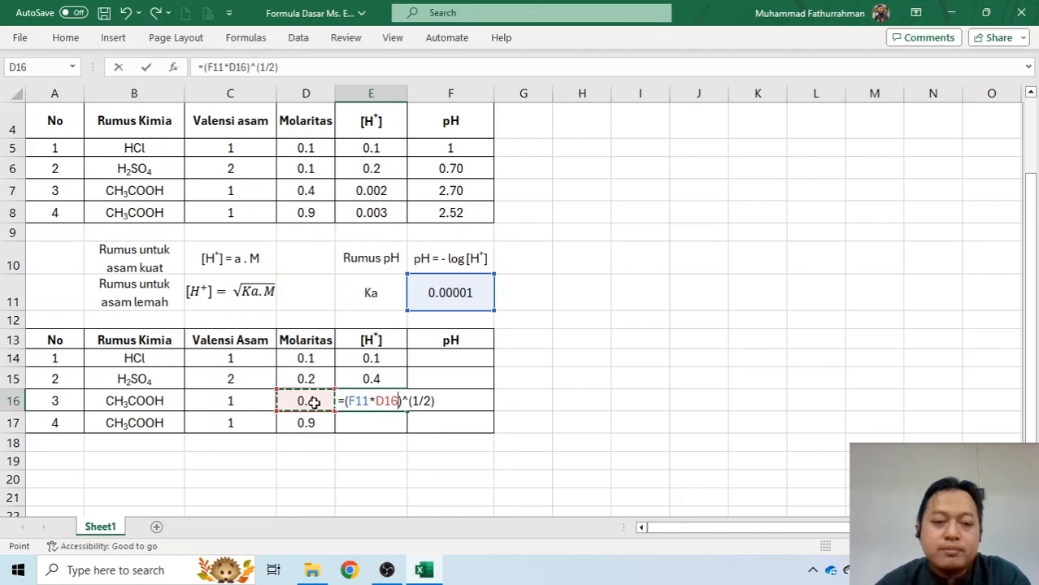
pyautogui.press('Return')
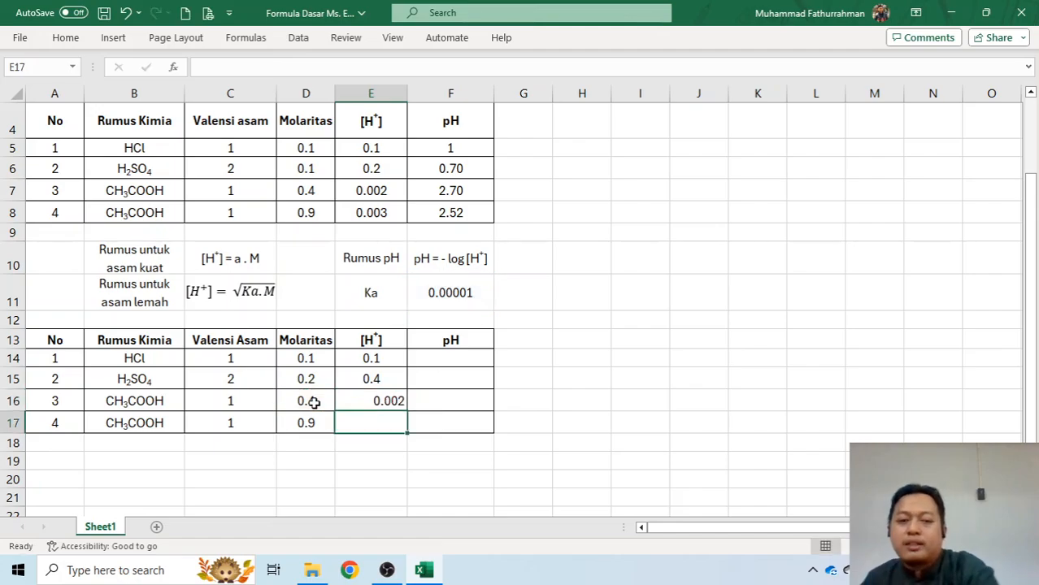
# - Centre the [H+] value in E16 horizontally
pyautogui.click(395, 402)
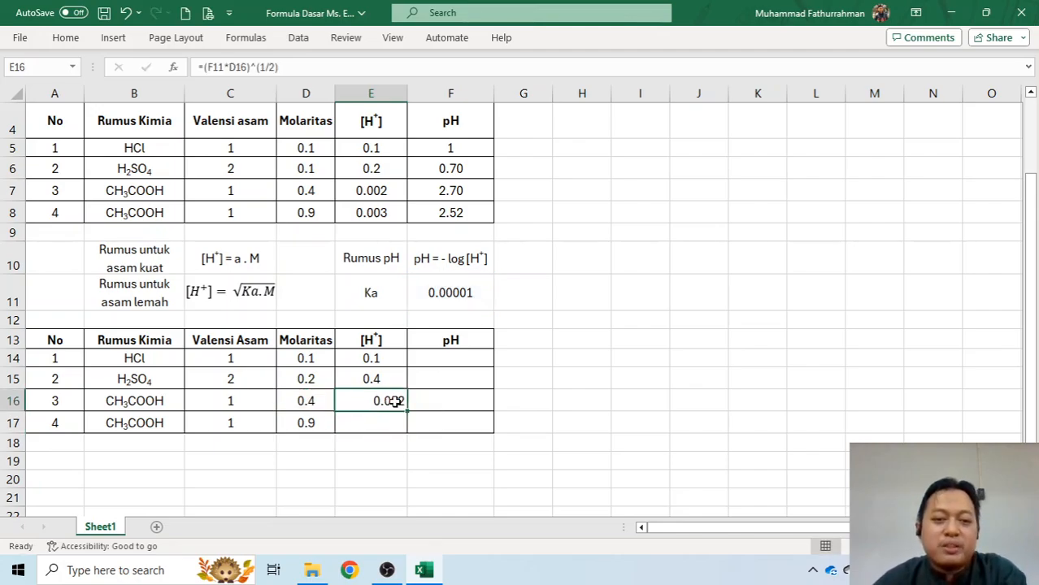
pyautogui.click(64, 37)
pyautogui.click(282, 91)
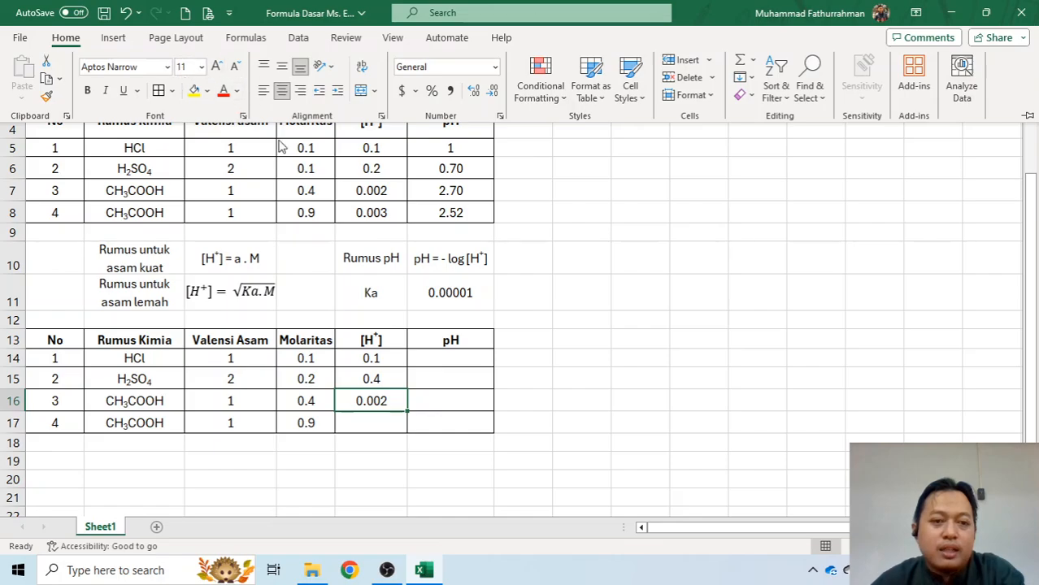
# - Try filling the E16 formula down to E17 and check which Ka cell the copy references
pyautogui.click(378, 422)
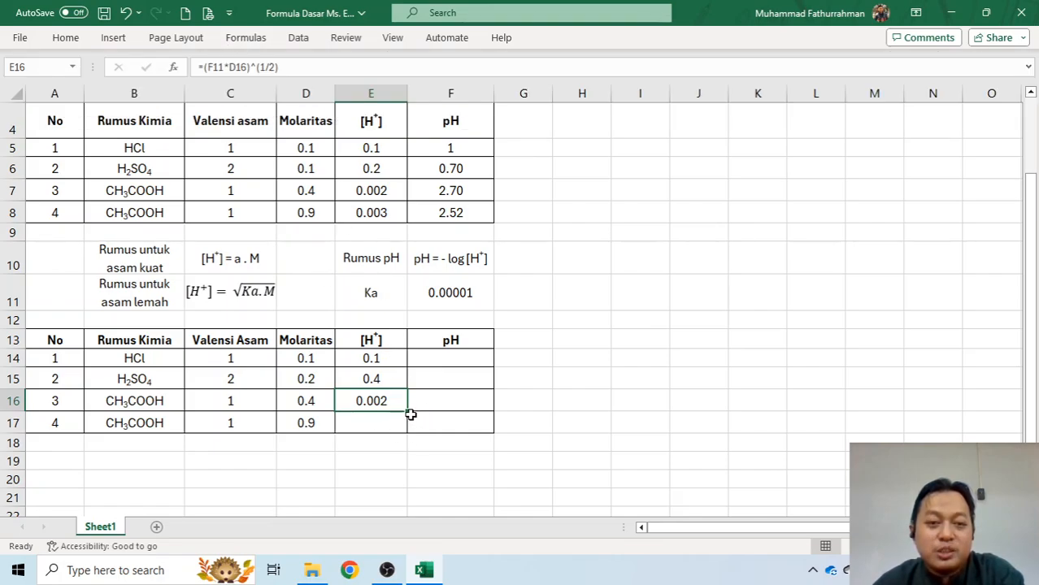
pyautogui.moveTo(411, 415); pyautogui.dragTo(409, 428)
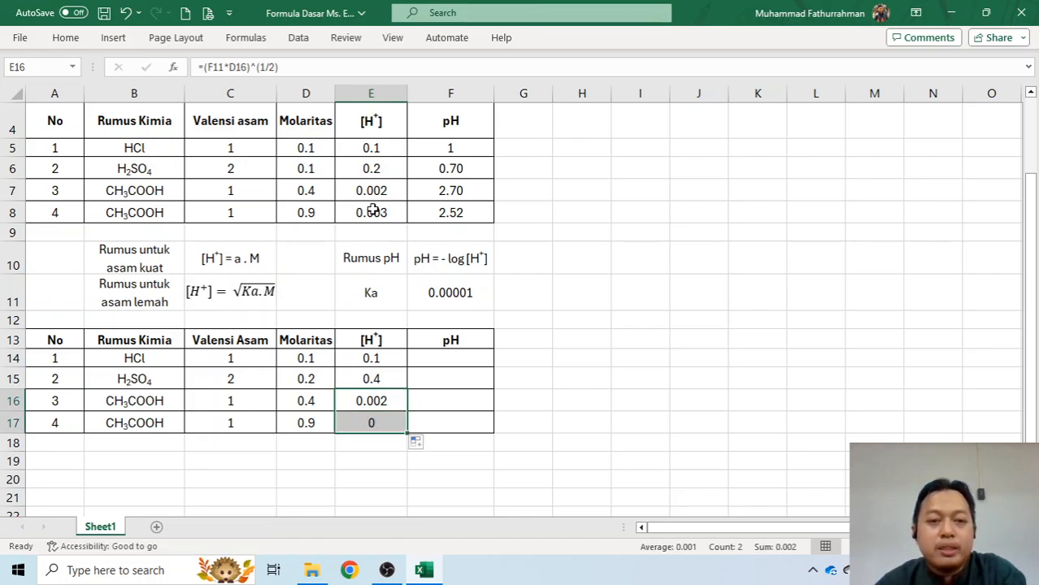
pyautogui.click(390, 425)
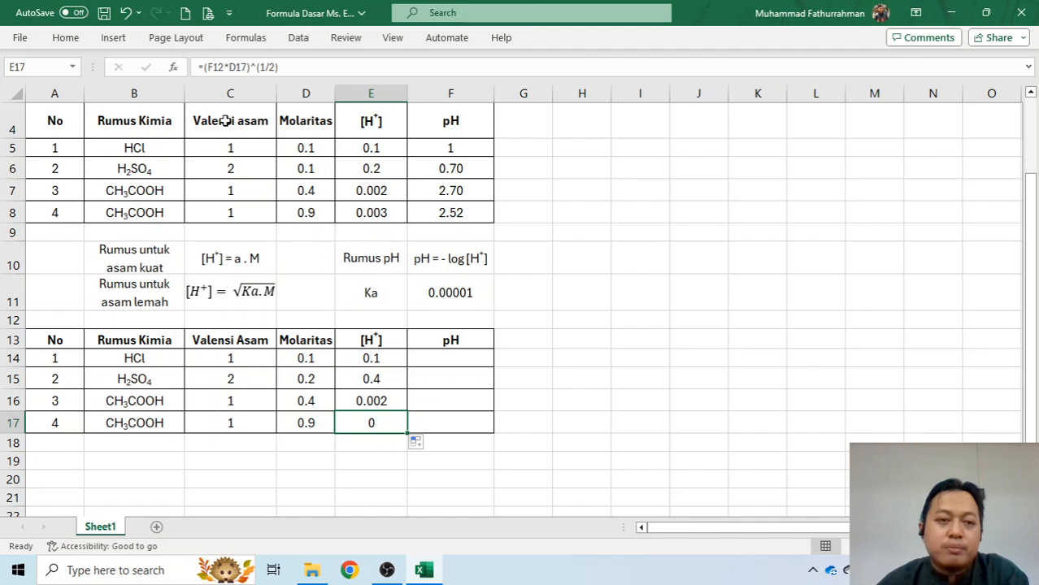
pyautogui.click(466, 319)
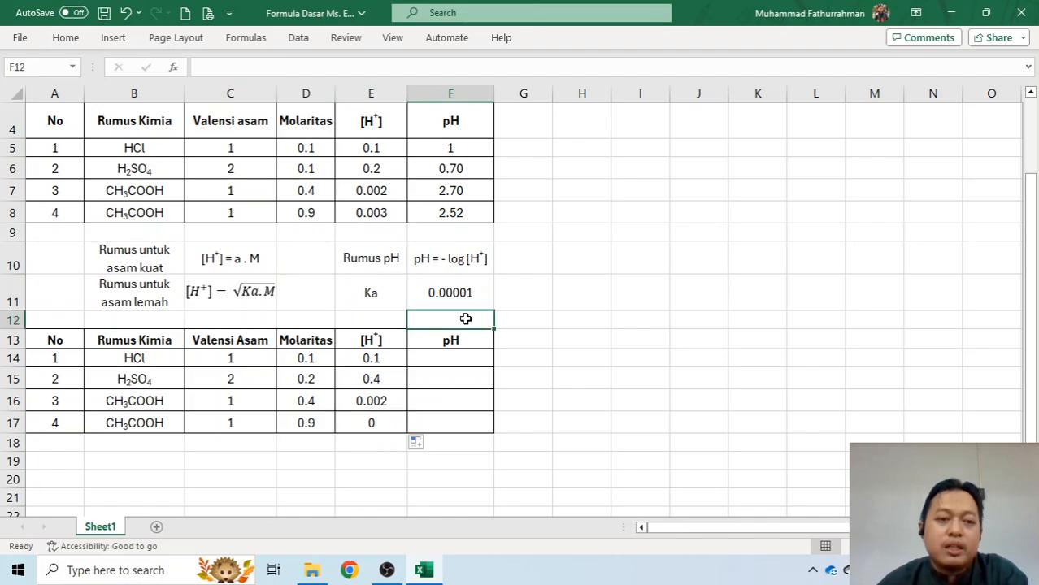
pyautogui.click(384, 424)
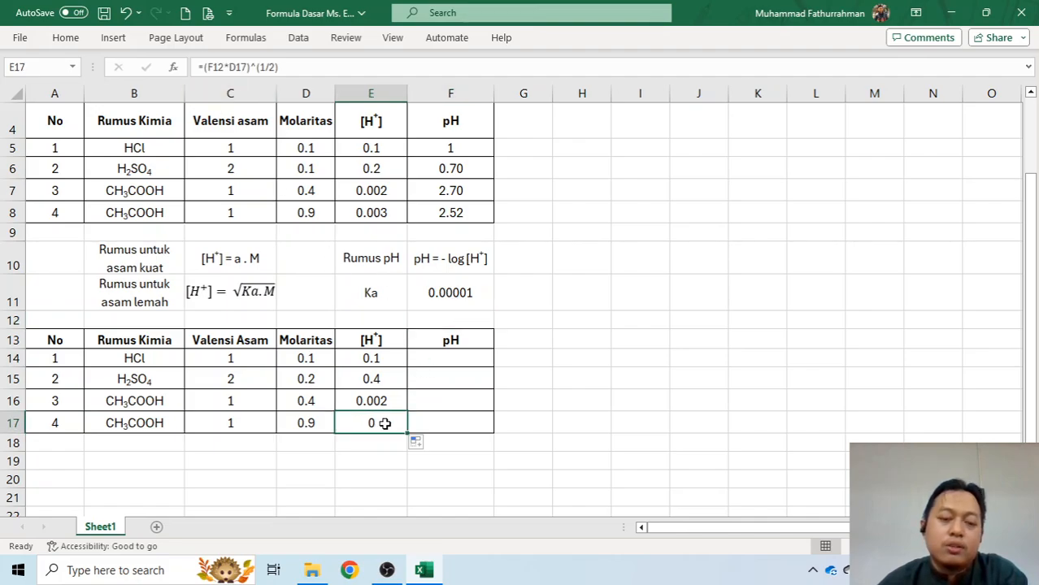
# - Make the Ka reference in E16 absolute as =($F$11*D16)^(1/2) and fill the formula down to E17
pyautogui.click(395, 403)
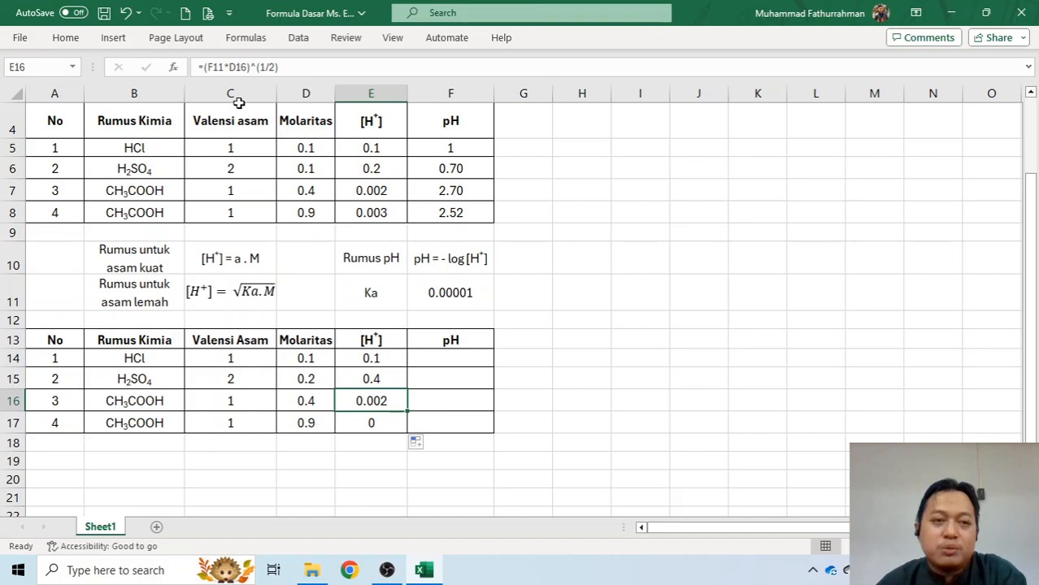
pyautogui.click(213, 67)
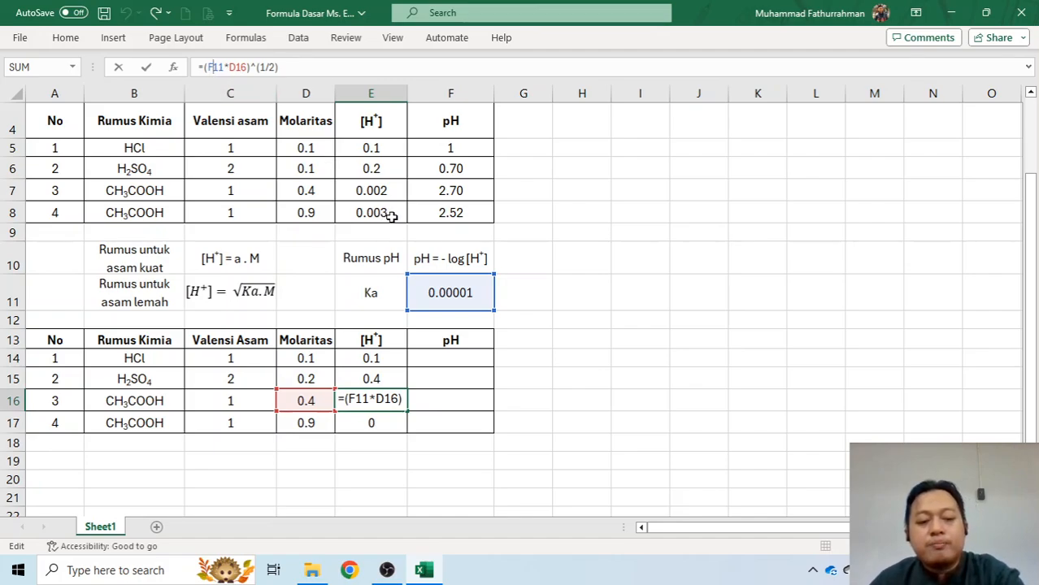
pyautogui.press('F4')
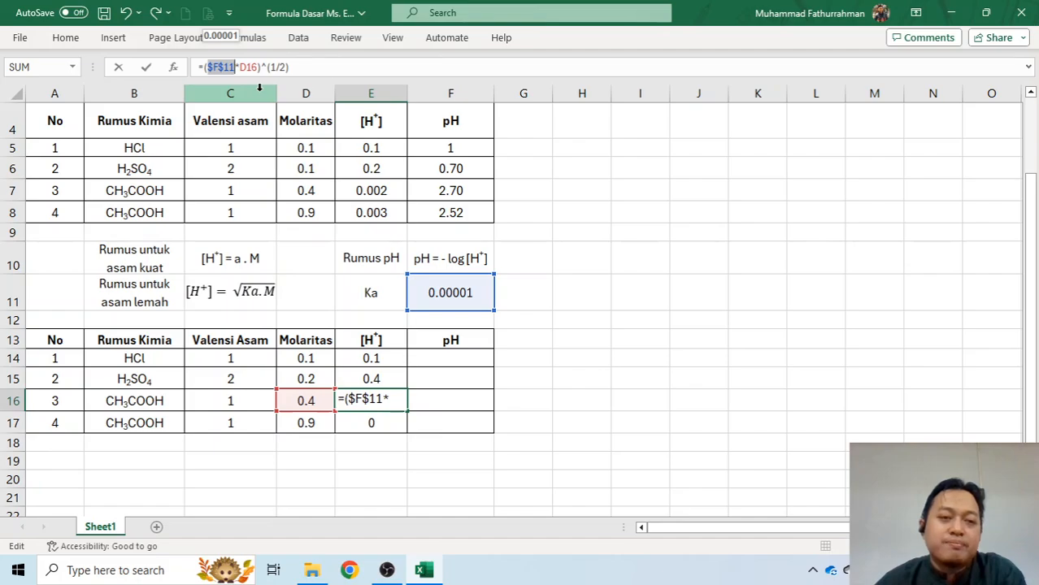
pyautogui.click(317, 70)
pyautogui.press('Return')
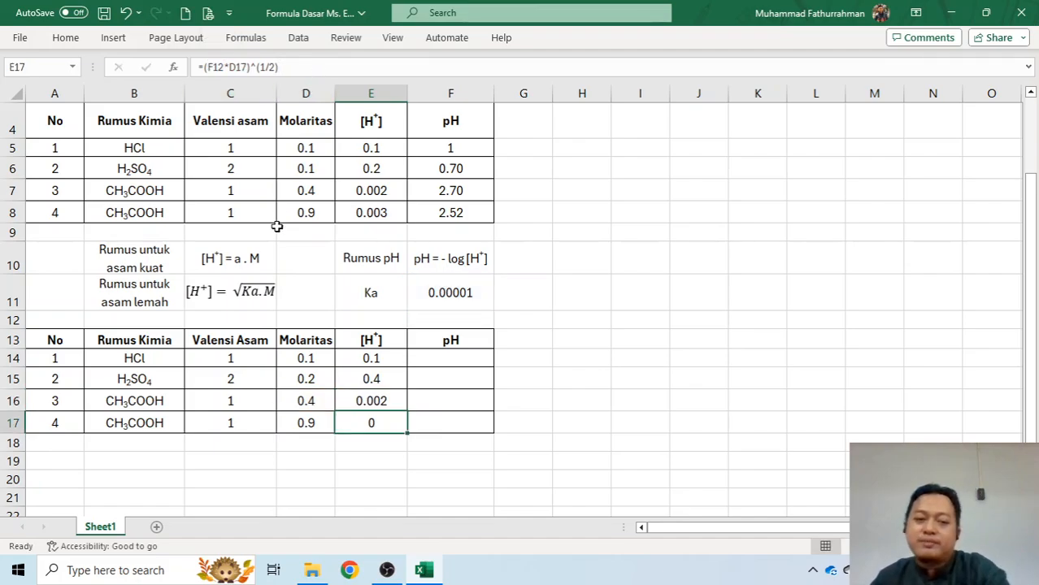
pyautogui.click(371, 392)
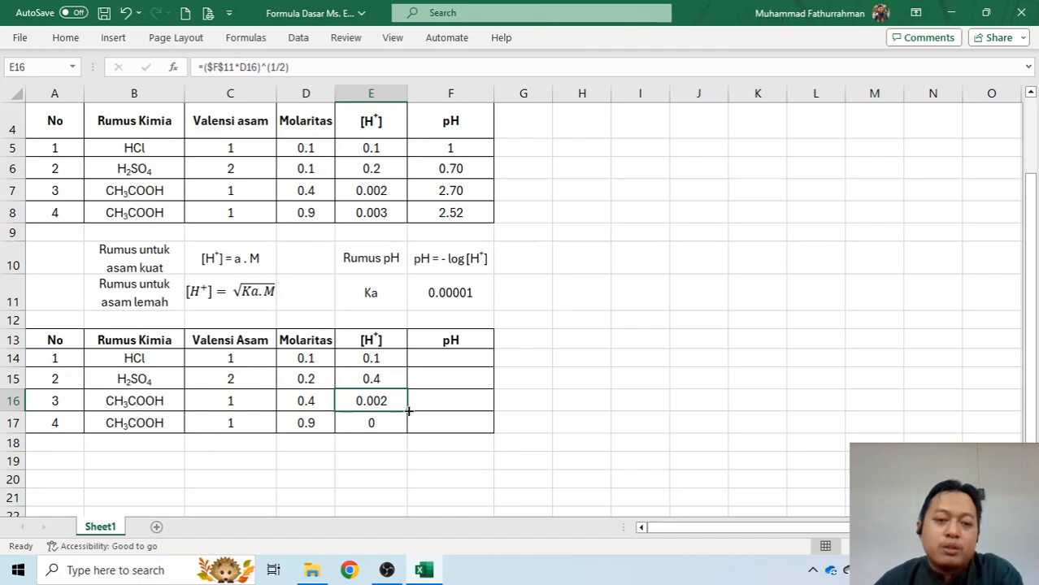
pyautogui.moveTo(409, 410); pyautogui.dragTo(408, 426)
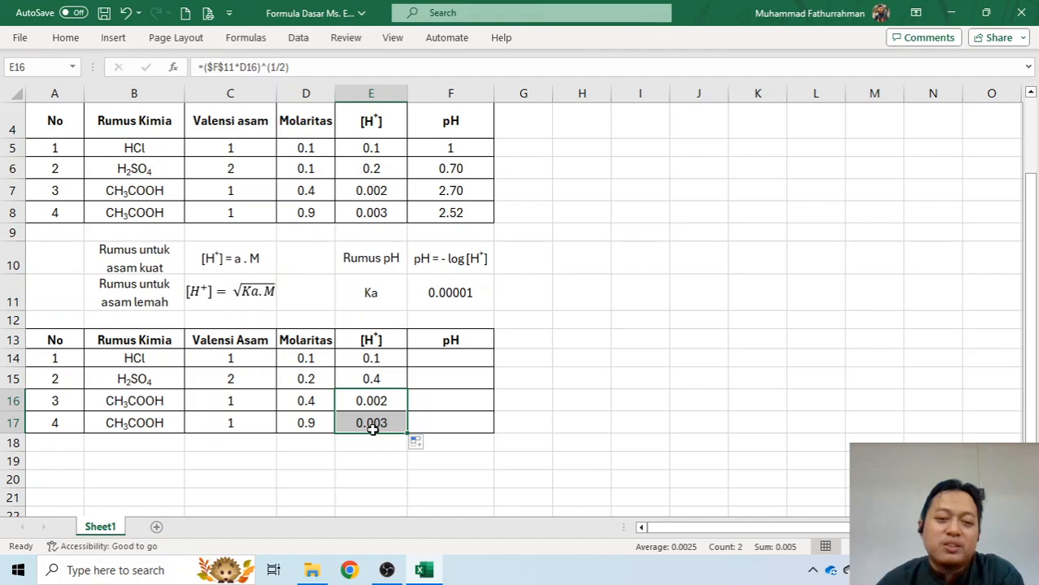
# - Enter the pH formula =-LOG10(E14) for the HCl row in F14
pyautogui.click(380, 441)
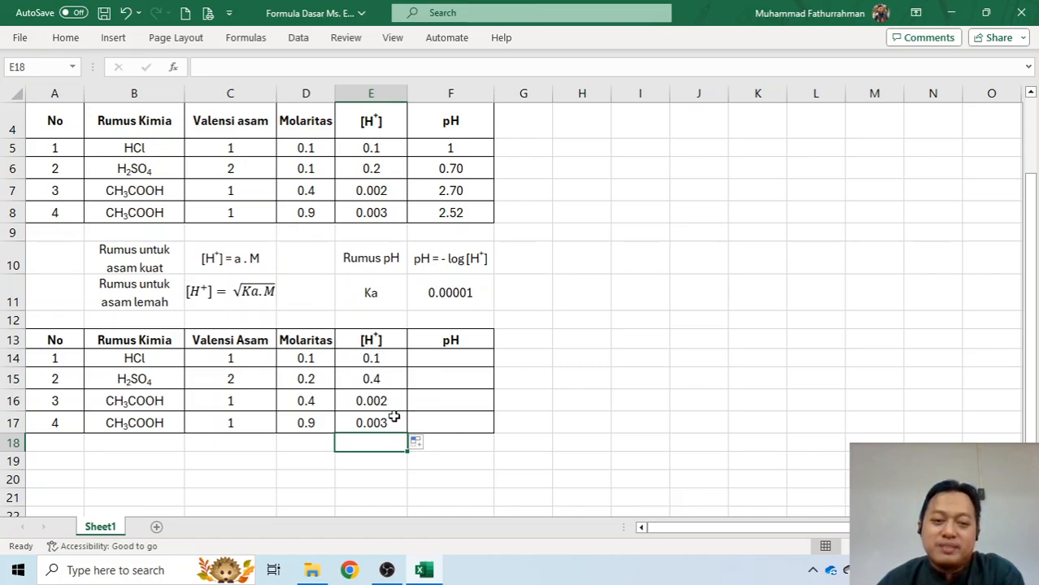
pyautogui.click(467, 358)
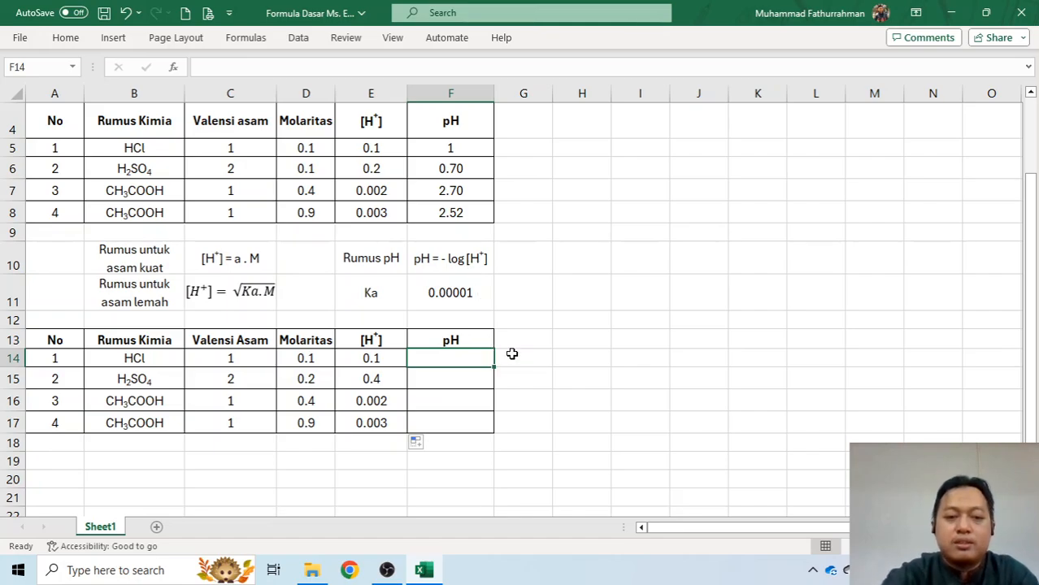
pyautogui.write('=-')
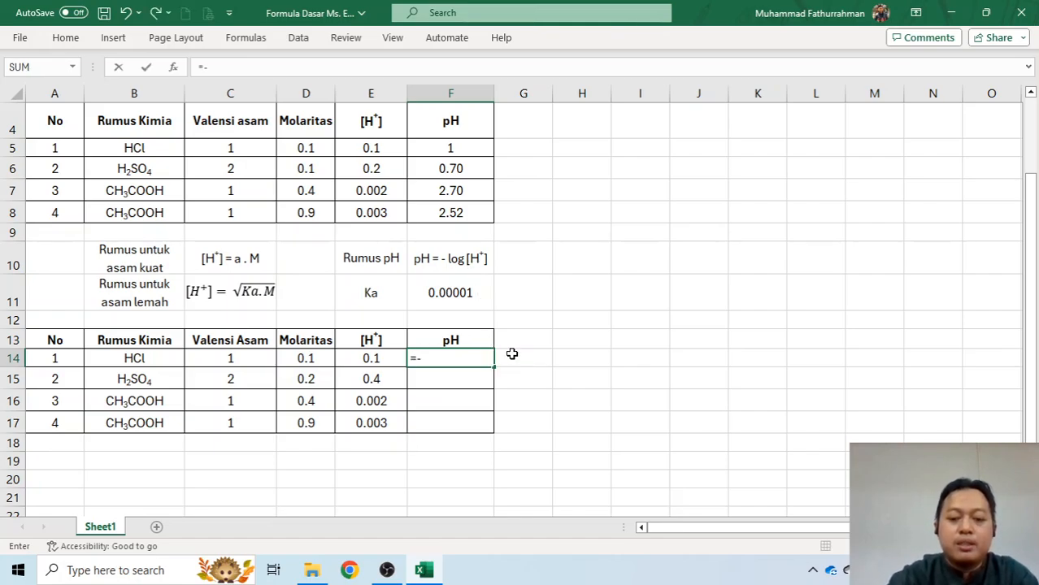
pyautogui.write('log')
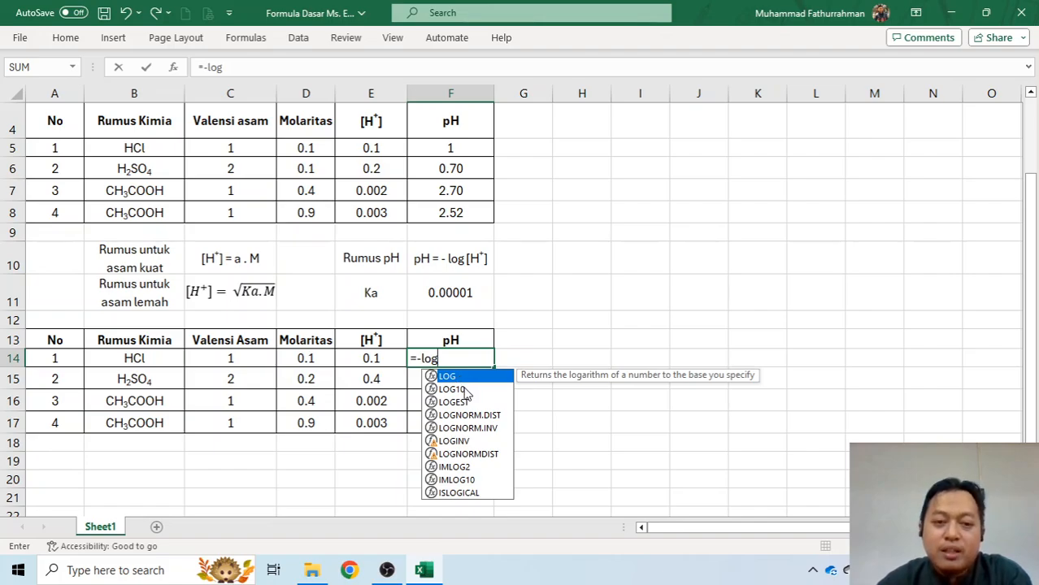
pyautogui.click(466, 390)
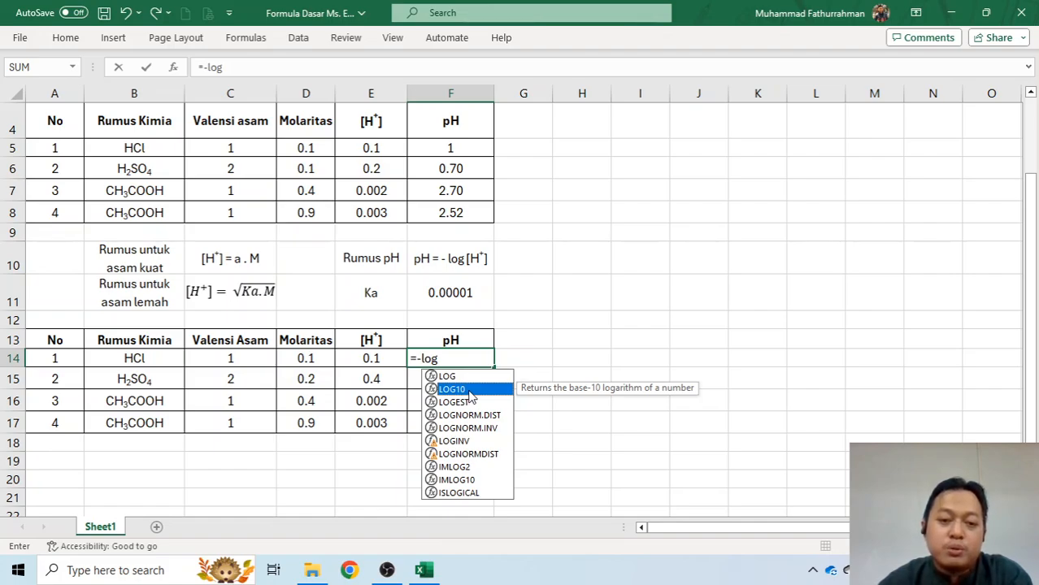
pyautogui.doubleClick(468, 390)
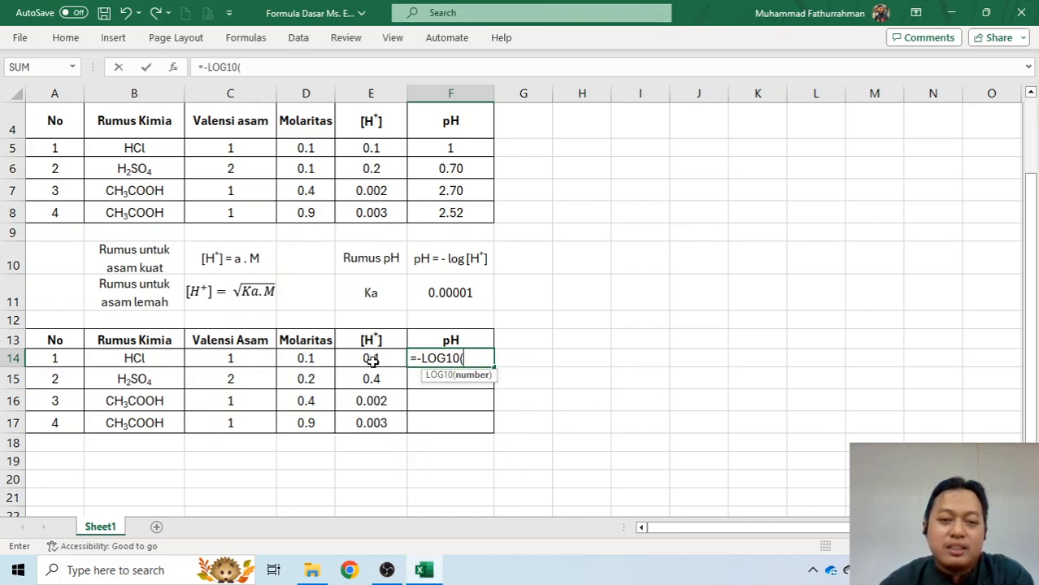
pyautogui.click(371, 358)
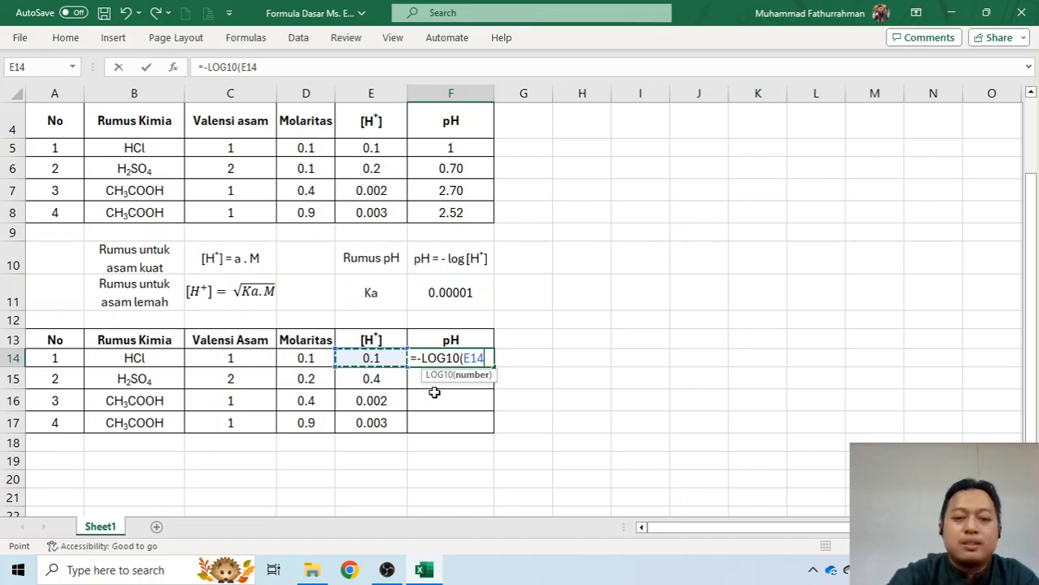
pyautogui.write(')')
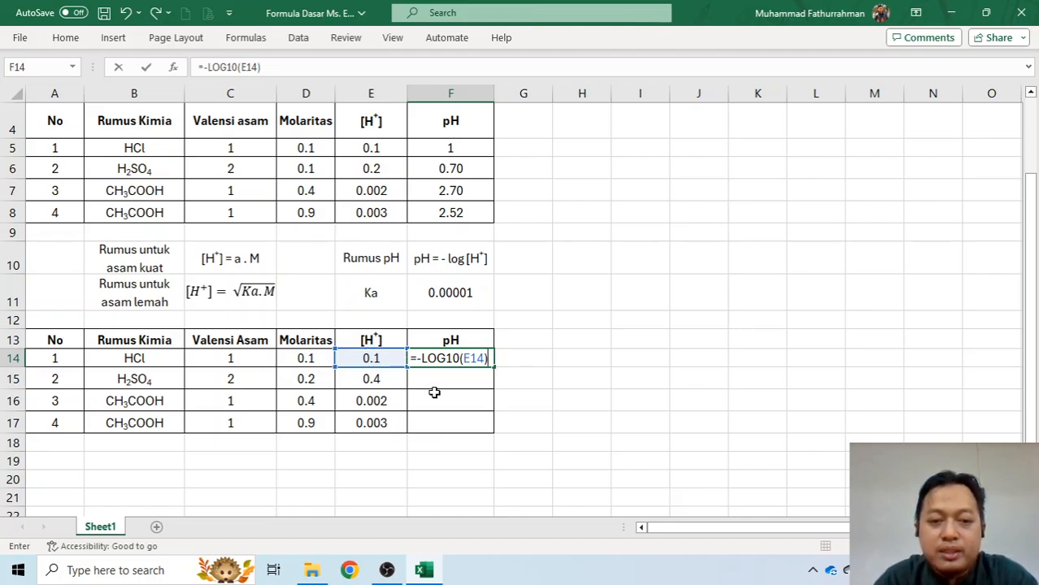
pyautogui.press('Return')
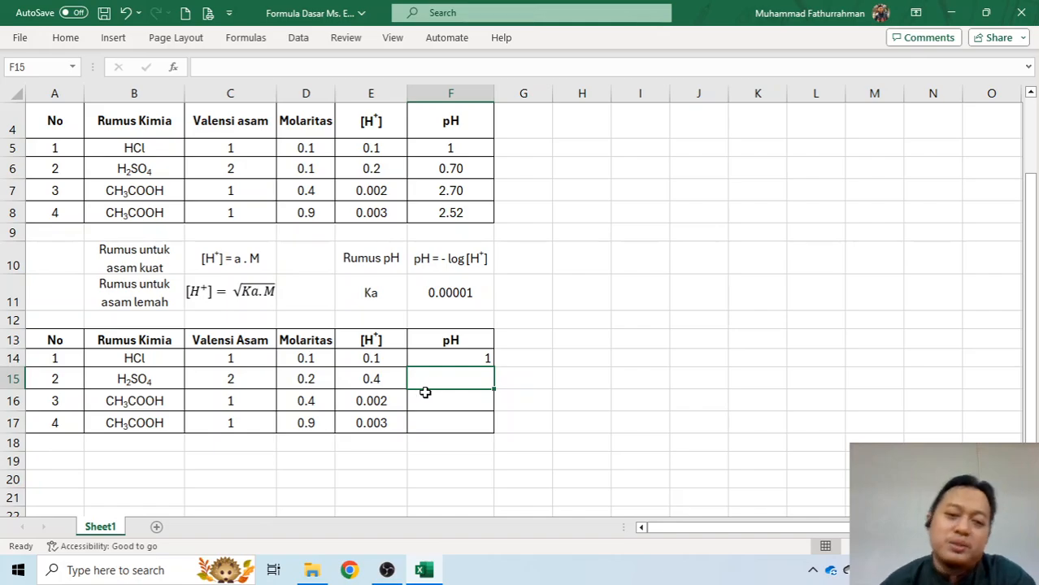
# - Fill the F14 pH formula down to F17 and centre the pH values horizontally
pyautogui.click(481, 359)
pyautogui.moveTo(491, 373); pyautogui.dragTo(487, 431)
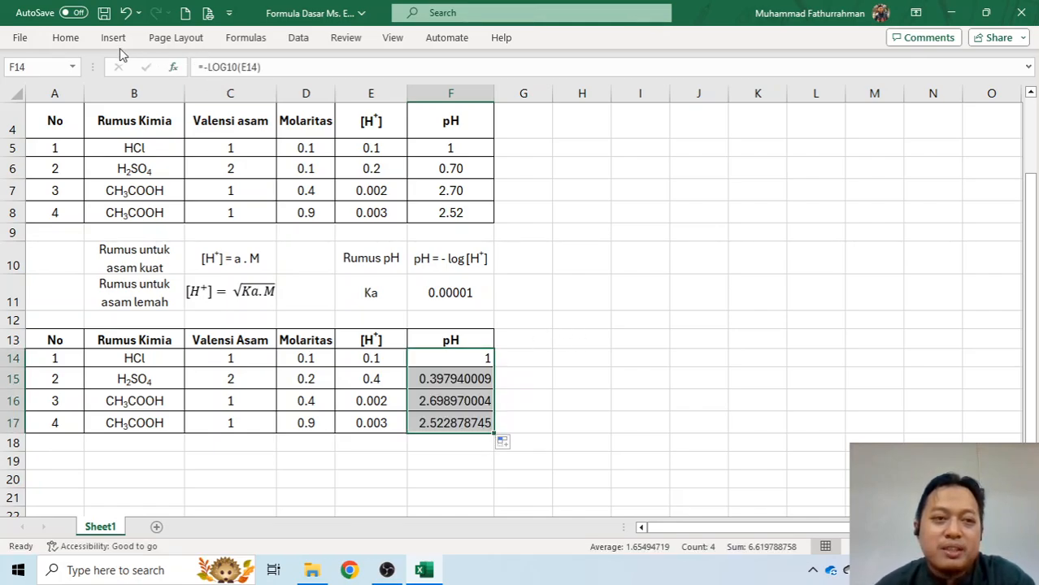
pyautogui.click(65, 38)
pyautogui.click(283, 91)
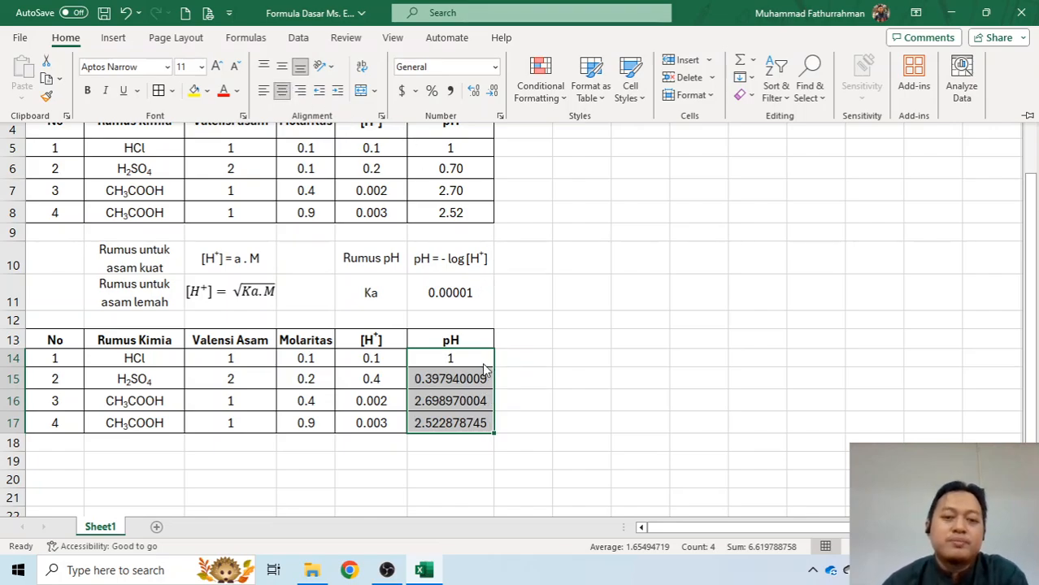
# - Reduce the pH values in F15:F17 to two decimal places
pyautogui.click(470, 371)
pyautogui.moveTo(465, 379); pyautogui.dragTo(465, 422)
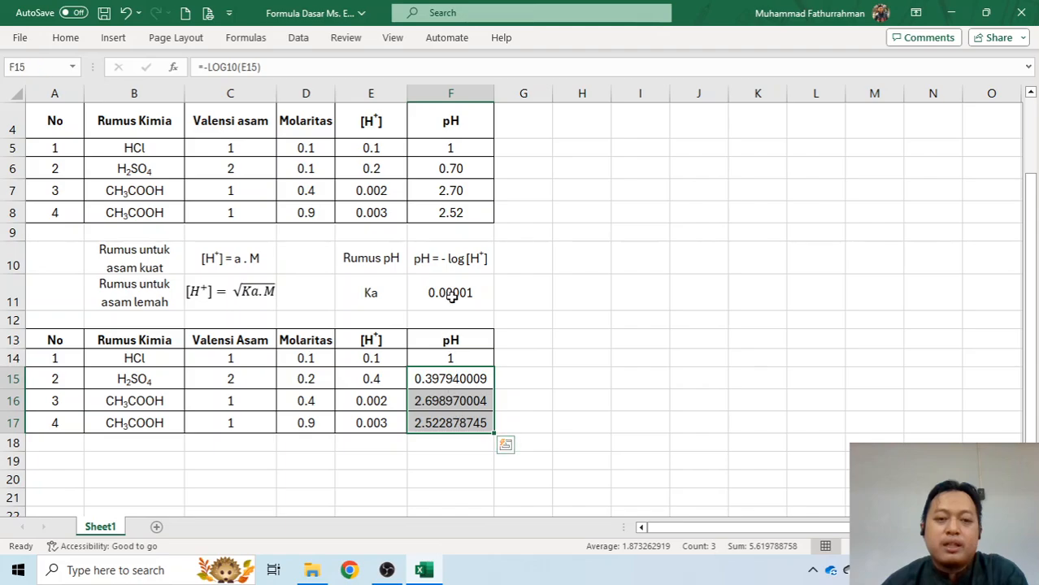
pyautogui.click(72, 42)
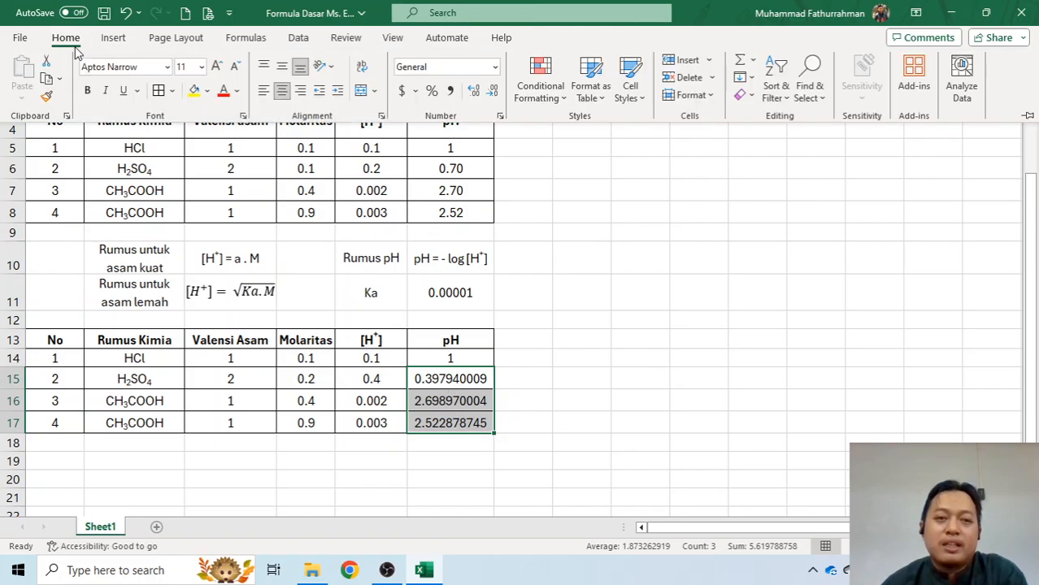
pyautogui.click(494, 96)
pyautogui.click(494, 96)
pyautogui.click(493, 96)
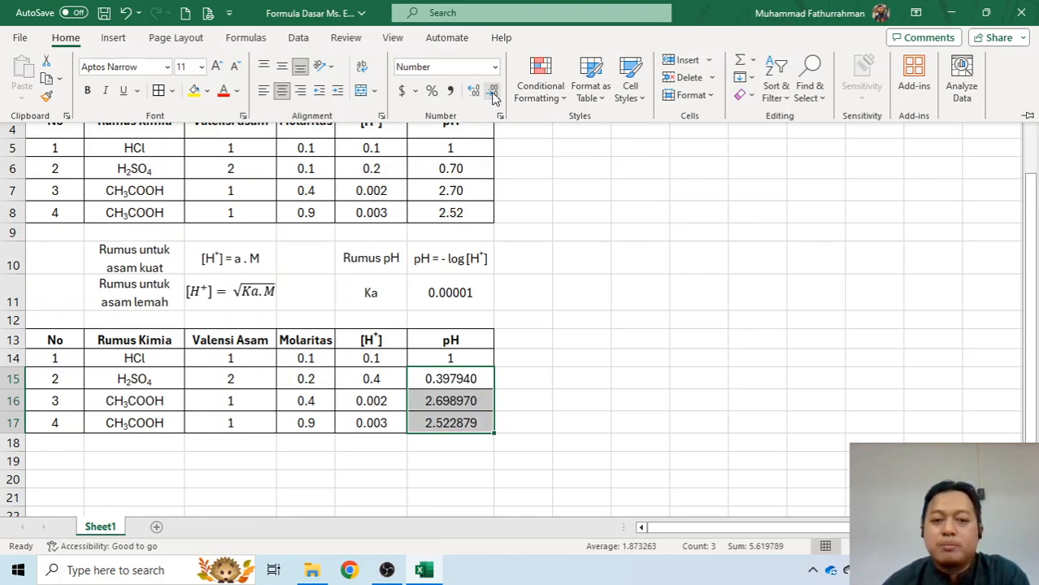
pyautogui.click(493, 96)
pyautogui.click(493, 96)
pyautogui.click(493, 96)
pyautogui.click(493, 96)
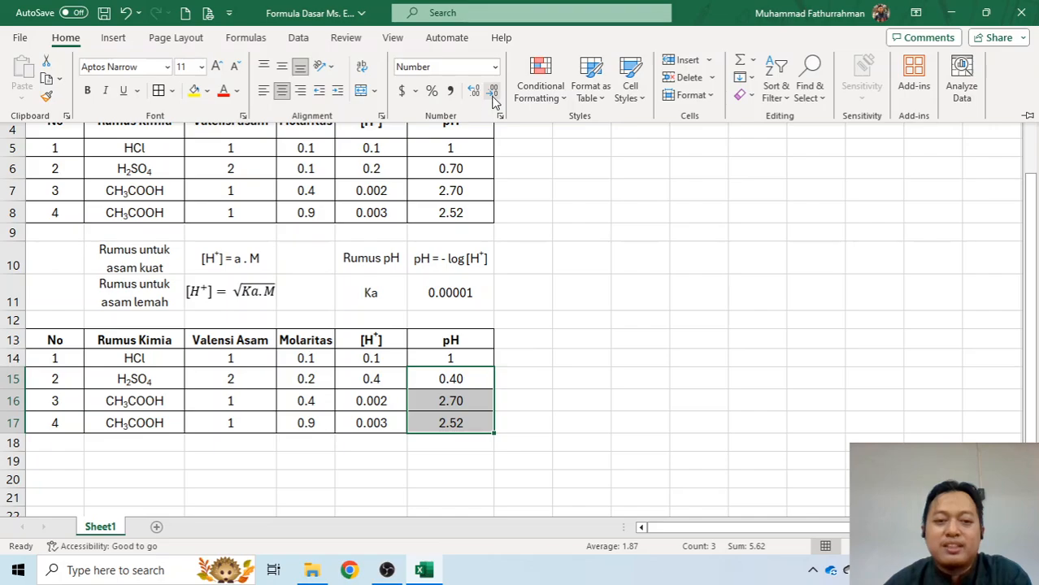
pyautogui.click(519, 364)
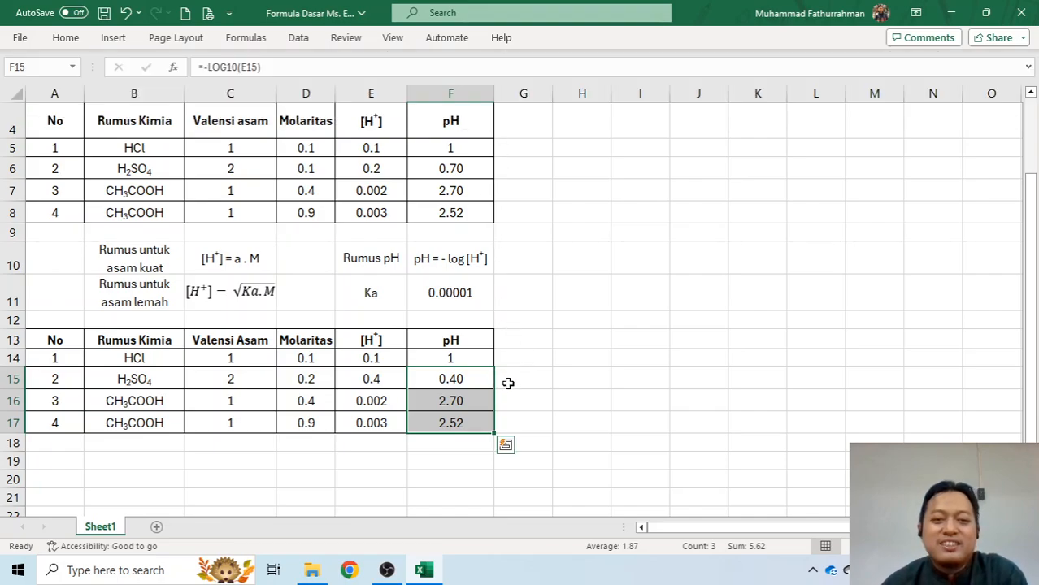
pyautogui.click(525, 395)
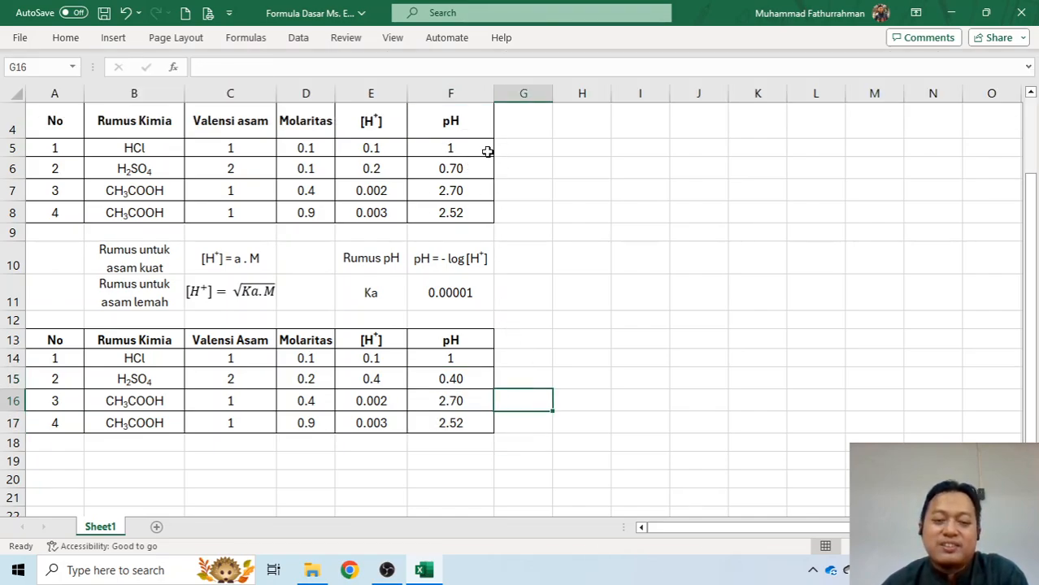